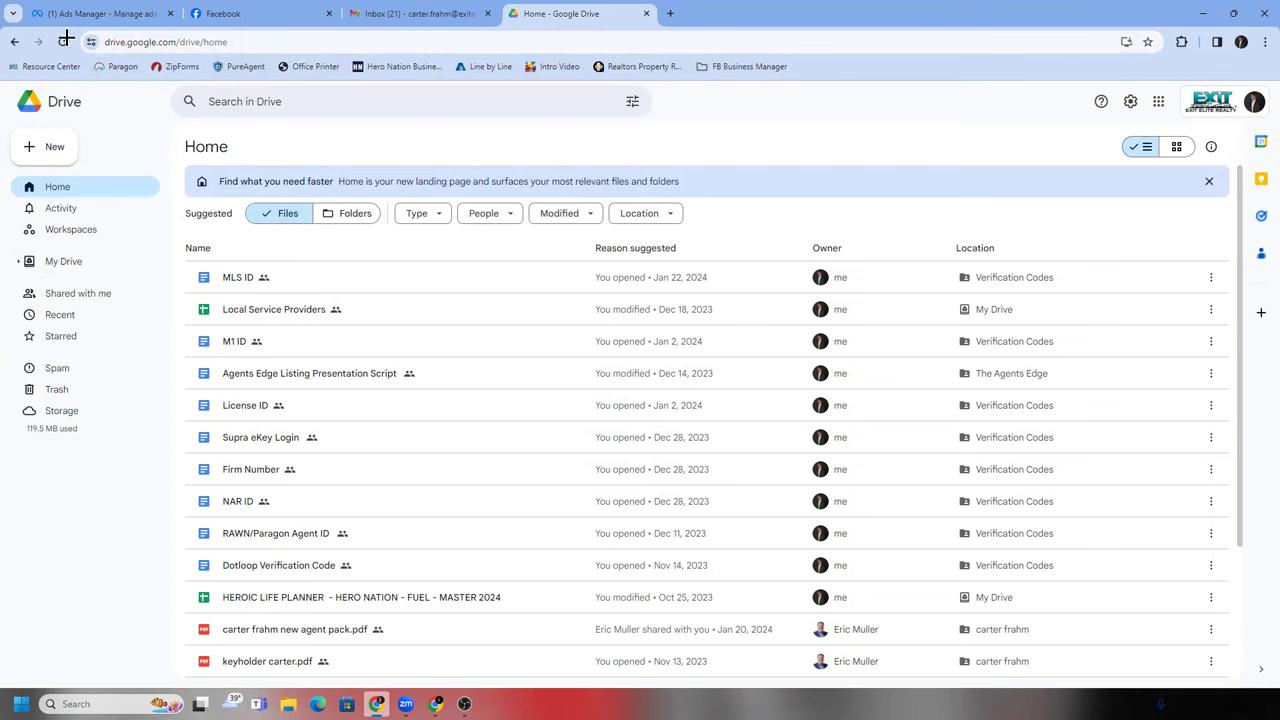
- Refresh the Drive file list and download the video merge_866AFBA1-EB89-4C97-9DAE-CB6BE3804AAD.mov
{"action": "left_click", "coordinate": [62, 42]}
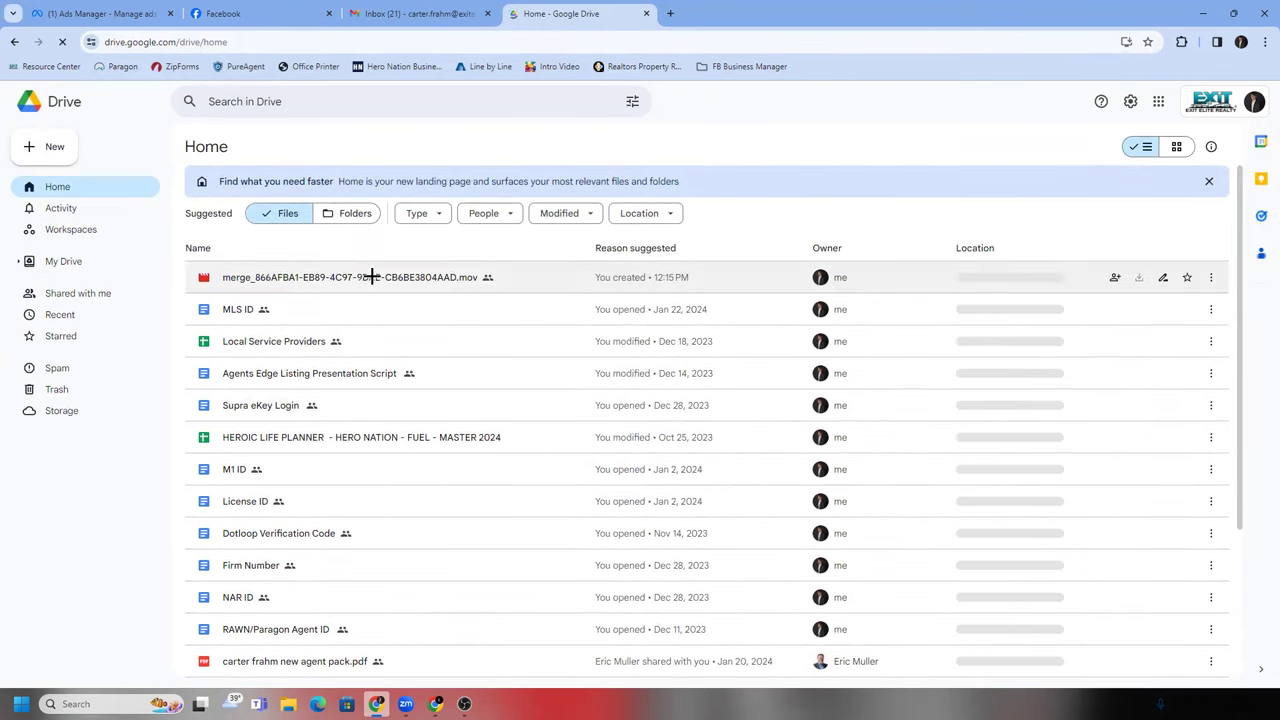
{"action": "right_click", "coordinate": [370, 280]}
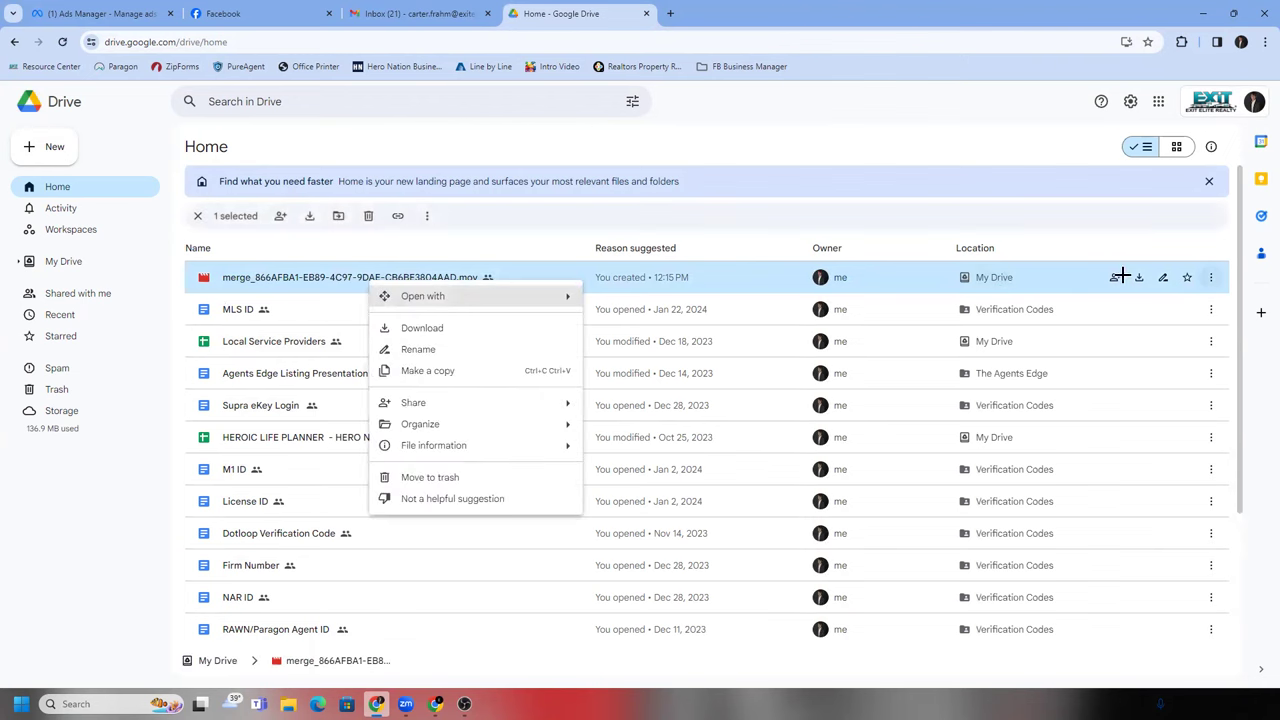
{"action": "left_click", "coordinate": [437, 329]}
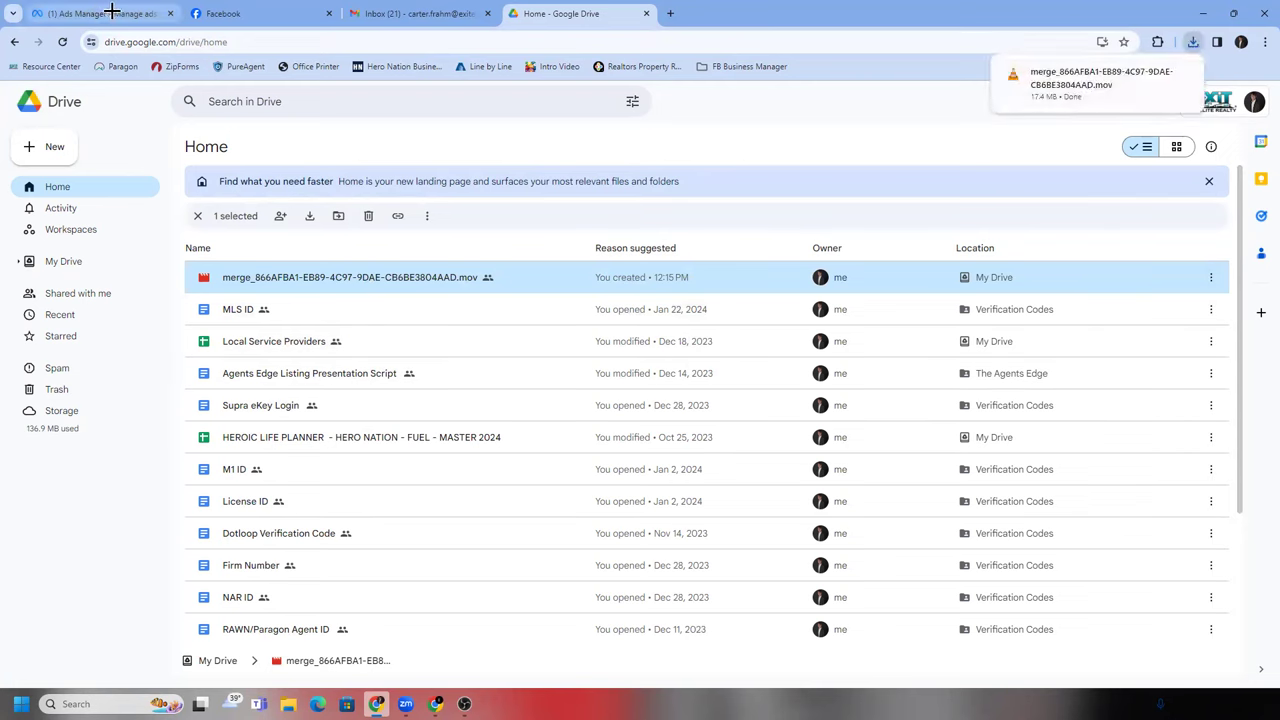
- Switch to the Facebook page's new post and attach the downloaded video to it
{"action": "left_click", "coordinate": [235, 13]}
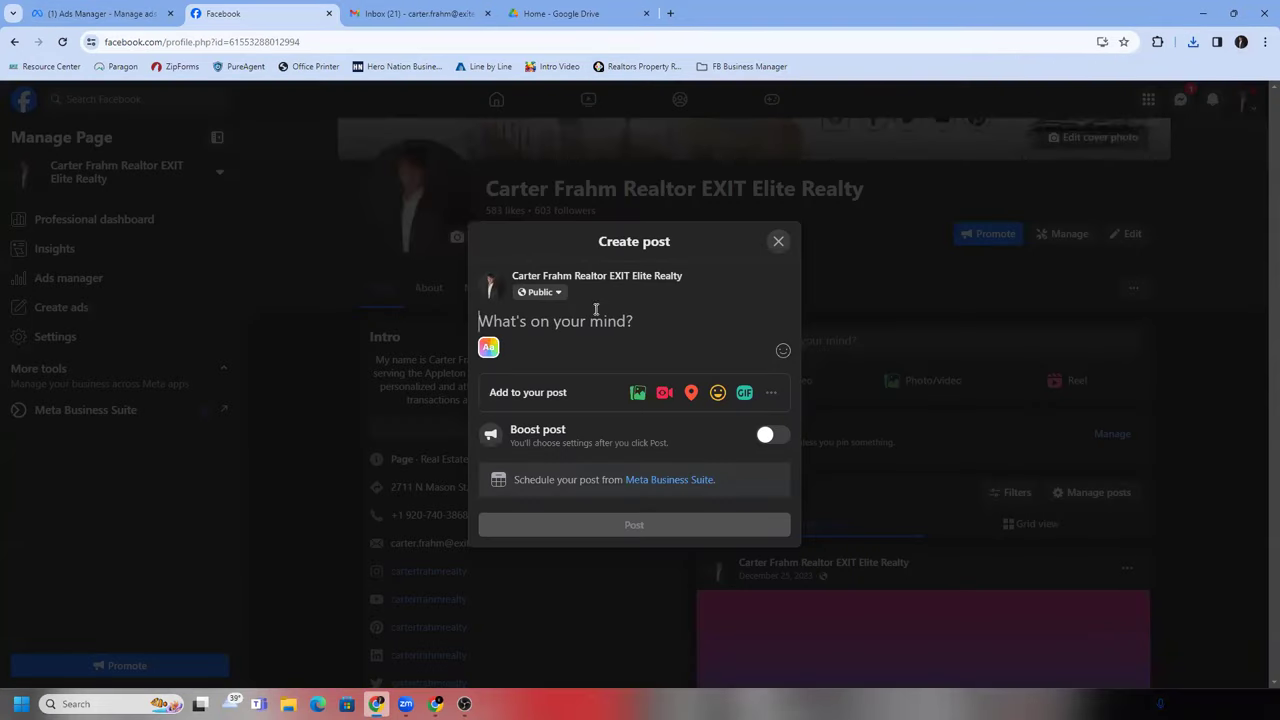
{"action": "left_click", "coordinate": [637, 390]}
{"action": "left_click", "coordinate": [634, 340]}
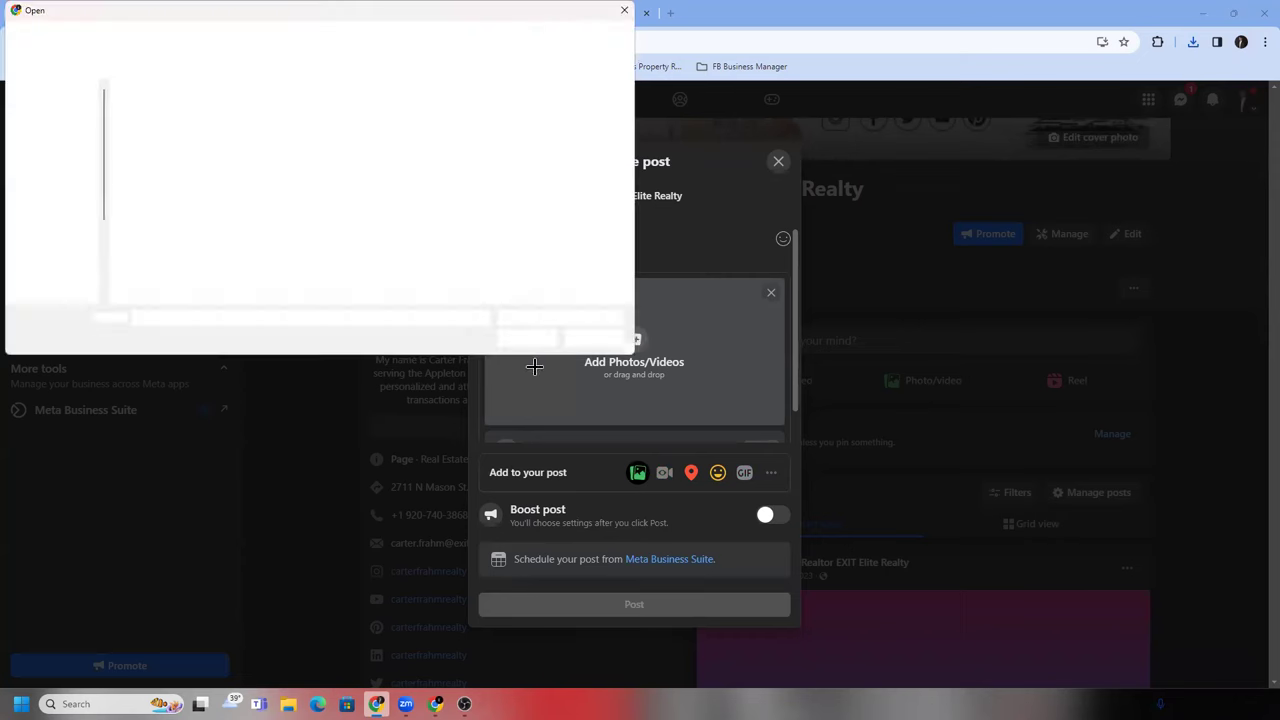
{"action": "left_click", "coordinate": [250, 127]}
{"action": "left_click", "coordinate": [526, 337]}
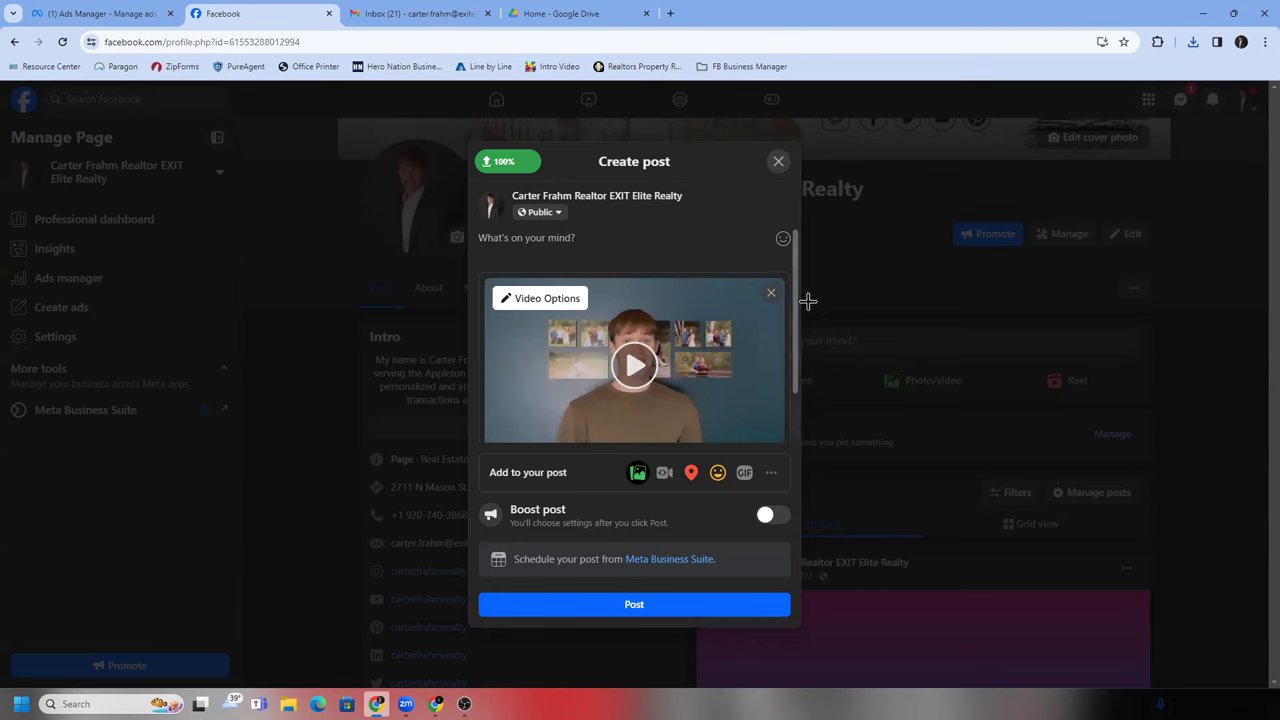
{"action": "scroll", "coordinate": [755, 353], "scroll_direction": "down", "scroll_amount": 1}
{"action": "scroll", "coordinate": [750, 388], "scroll_direction": "up", "scroll_amount": 1}
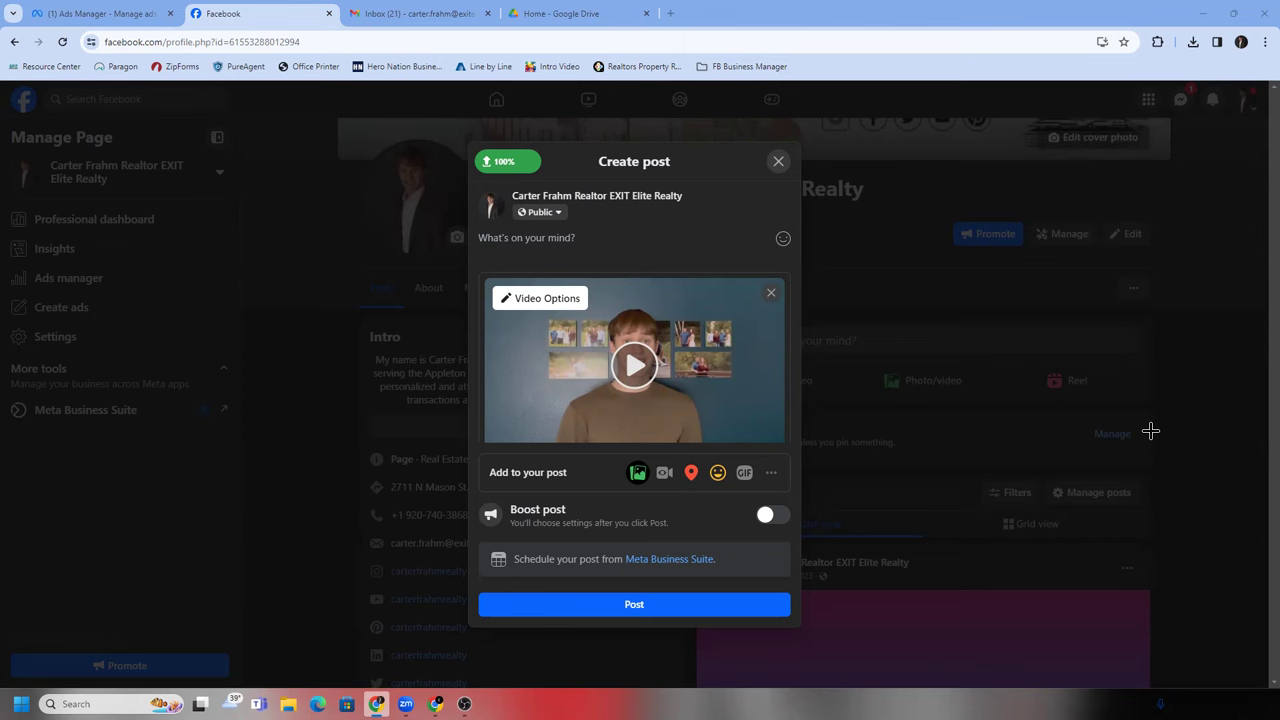
- Begin the post text with "Hello Fox Valley, this is", the agent's first name, and "your local Real Estate Specialist"
{"action": "left_click", "coordinate": [644, 241]}
{"action": "type", "text": "Hel"}
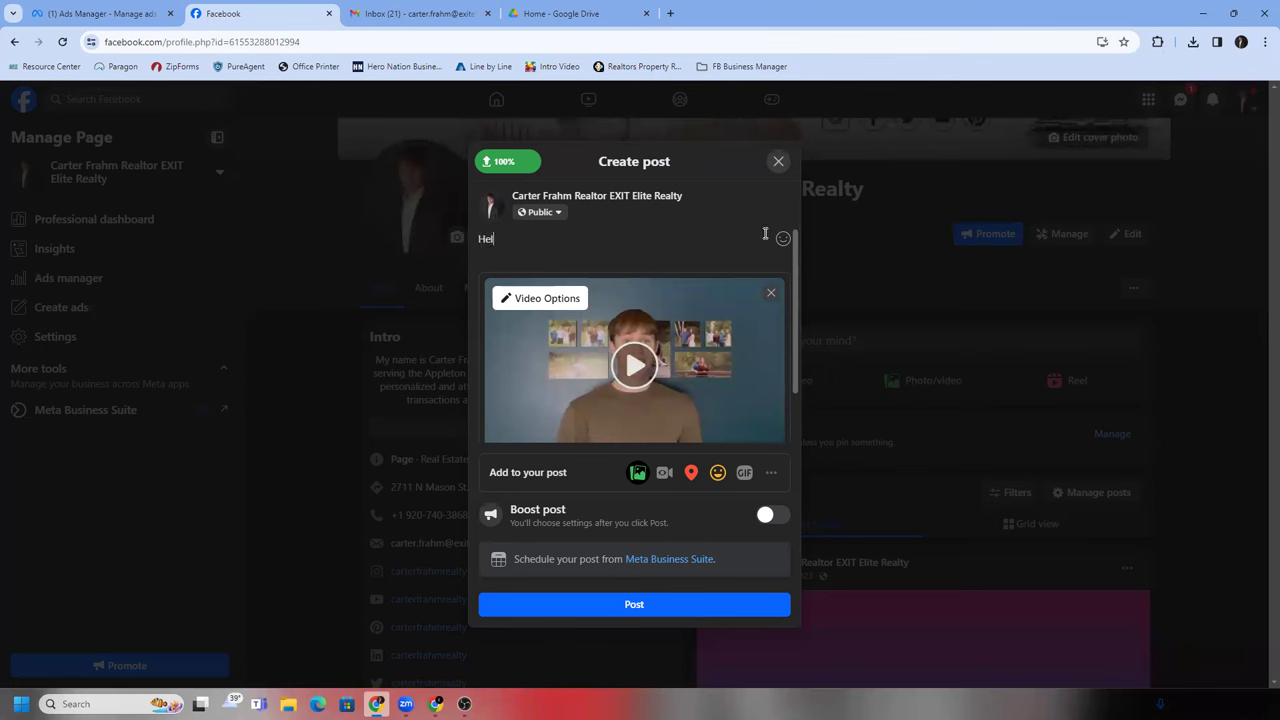
{"action": "type", "text": "lo Fox Valley, this is Cartert"}
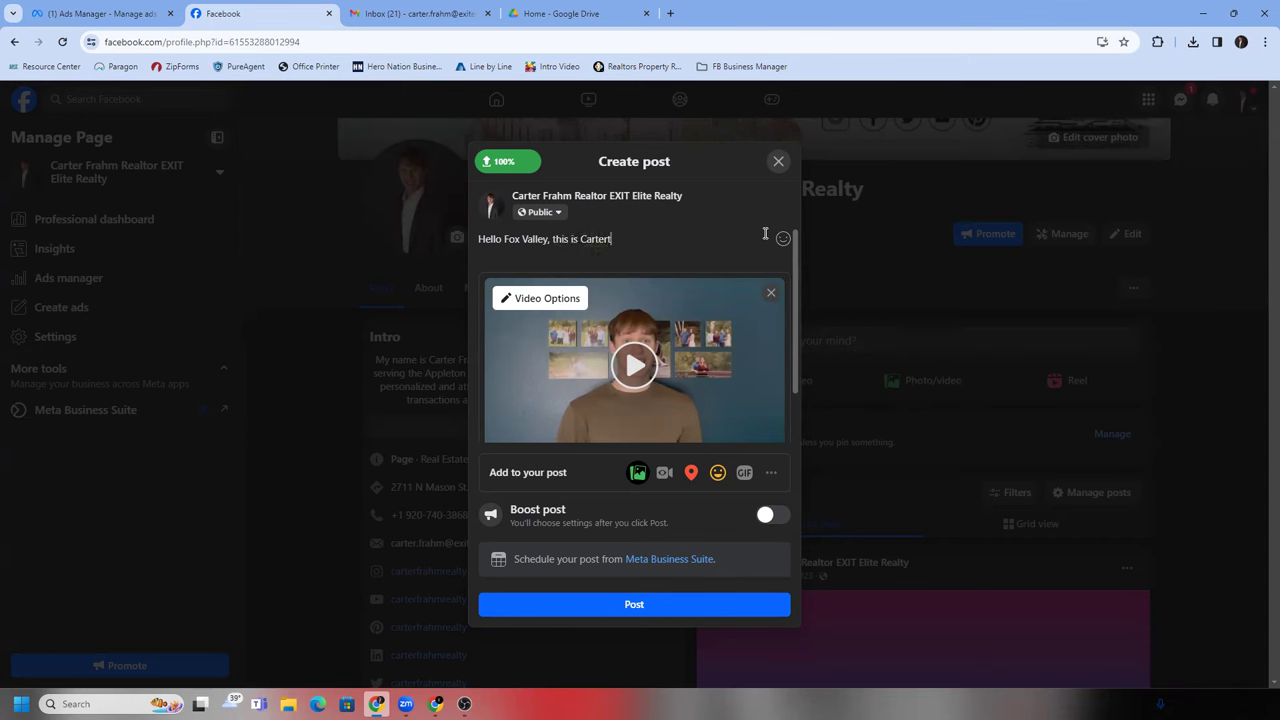
{"action": "key", "text": "BackSpace"}
{"action": "type", "text": "your local rea"}
{"action": "key", "text": "BackSpace"}
{"action": "key", "text": "BackSpace"}
{"action": "type", "text": "R"}
{"action": "key", "text": "BackSpace"}
{"action": "key", "text": "BackSpace"}
{"action": "type", "text": "Real Estate Spe"}
{"action": "type", "text": "cialist"}
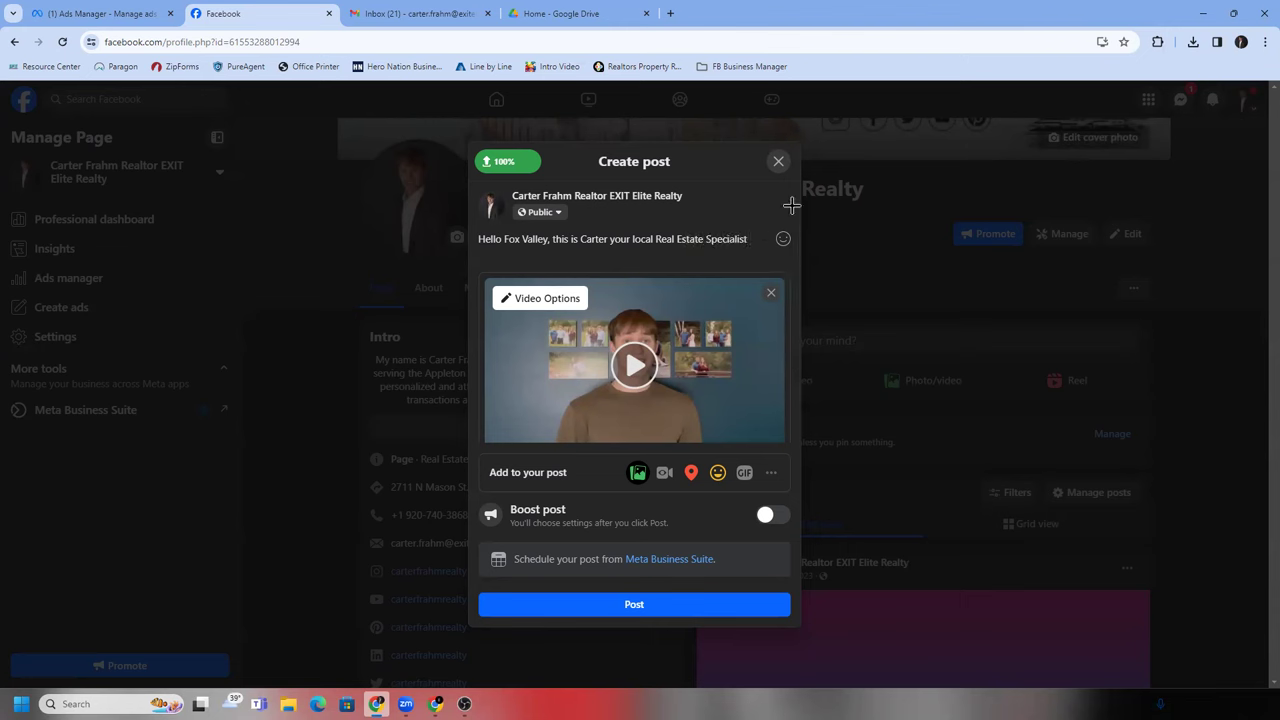
- Replace the word "Specialist" in the post text with "Expert."
{"action": "left_click_drag", "start_coordinate": [748, 240], "coordinate": [707, 243]}
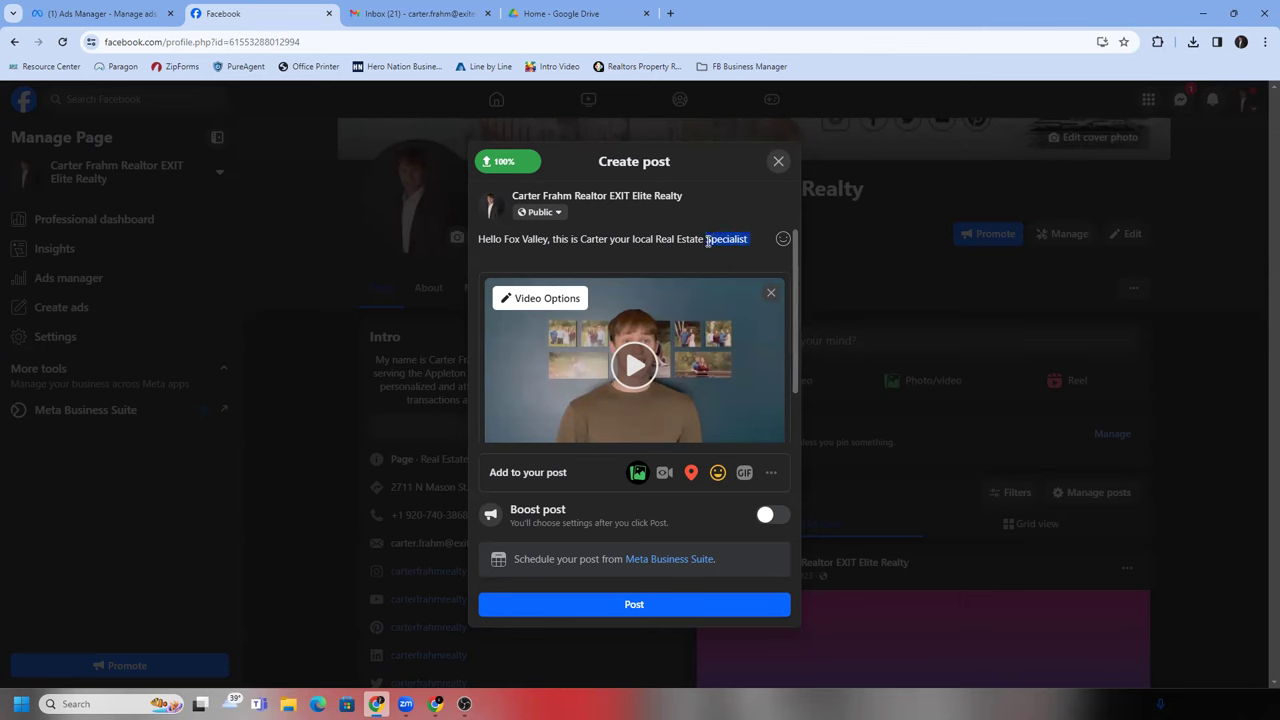
{"action": "key", "text": "BackSpace"}
{"action": "type", "text": "Expert. "}
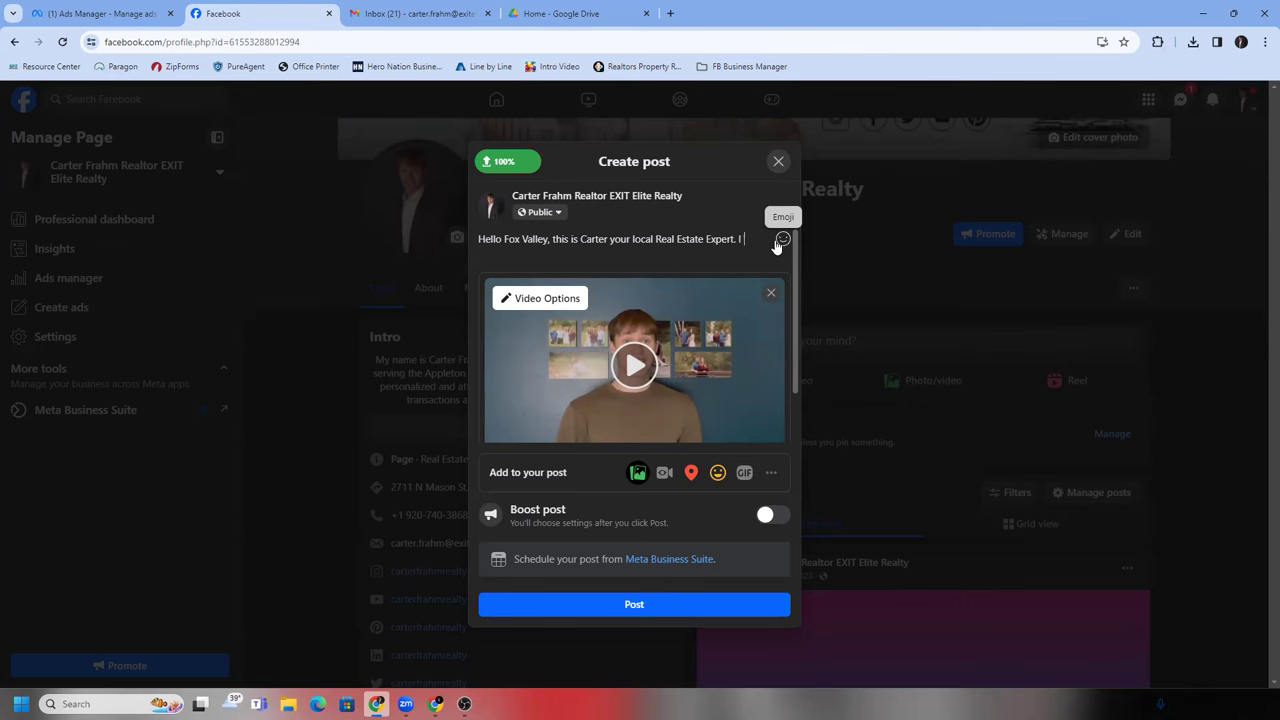
- Continue the post text with "I just wanted to take a minute to introduce myself"
{"action": "type", "text": "I h"}
{"action": "key", "text": "BackSpace"}
{"action": "type", "text": "just wante"}
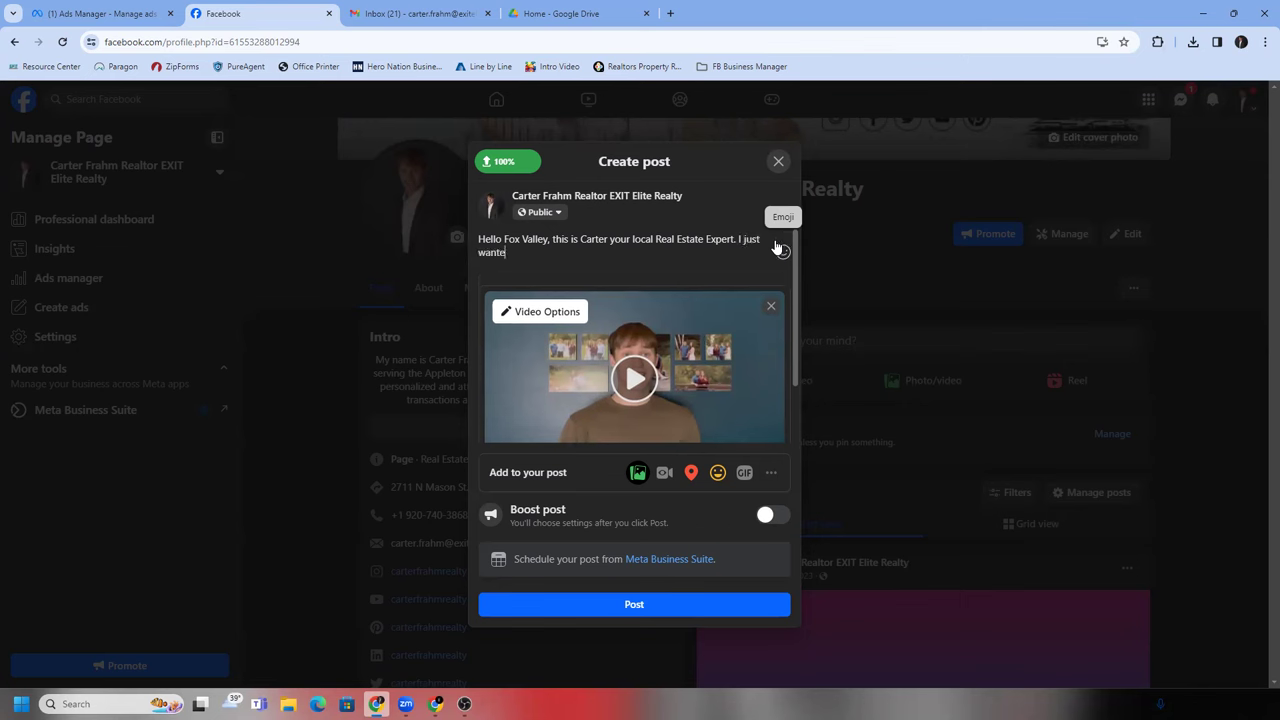
{"action": "type", "text": "d to take a min8"}
{"action": "key", "text": "BackSpace"}
{"action": "type", "text": "ute to introduce myself"}
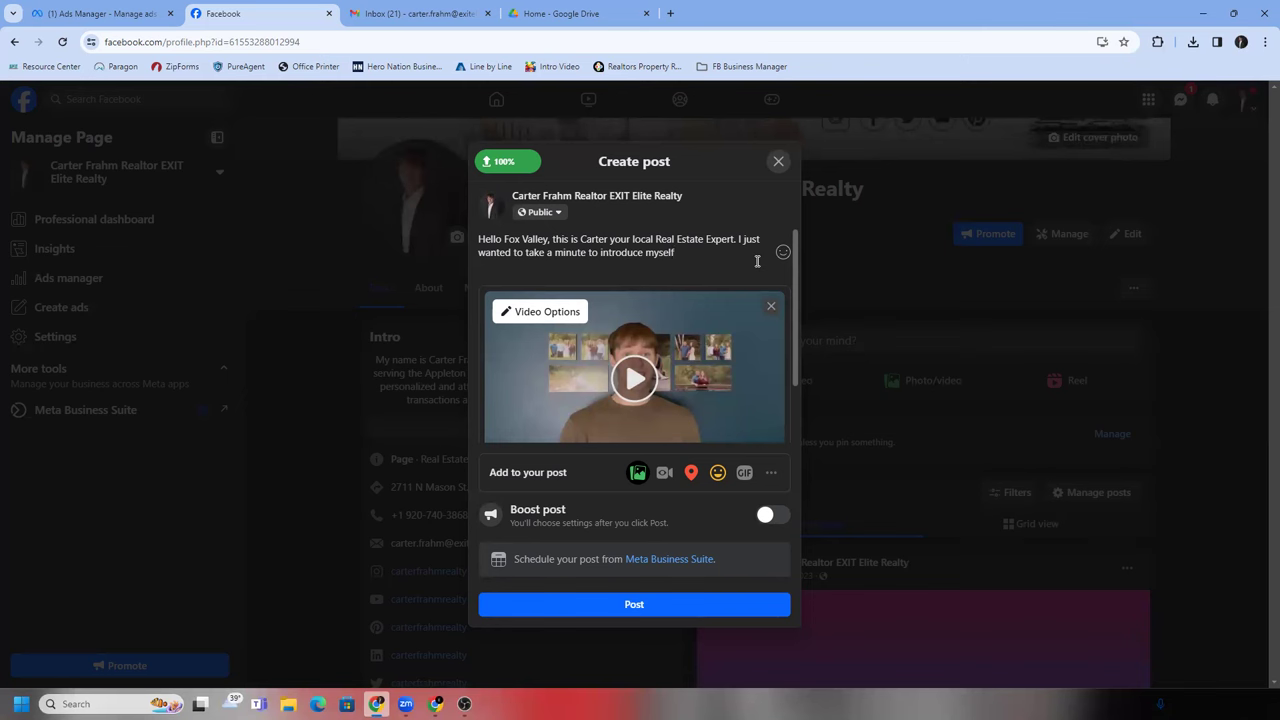
- End that sentence and add "In this video I am going over my background and how I got into the real estate business."
{"action": "type", "text": ". In this video I am going over "}
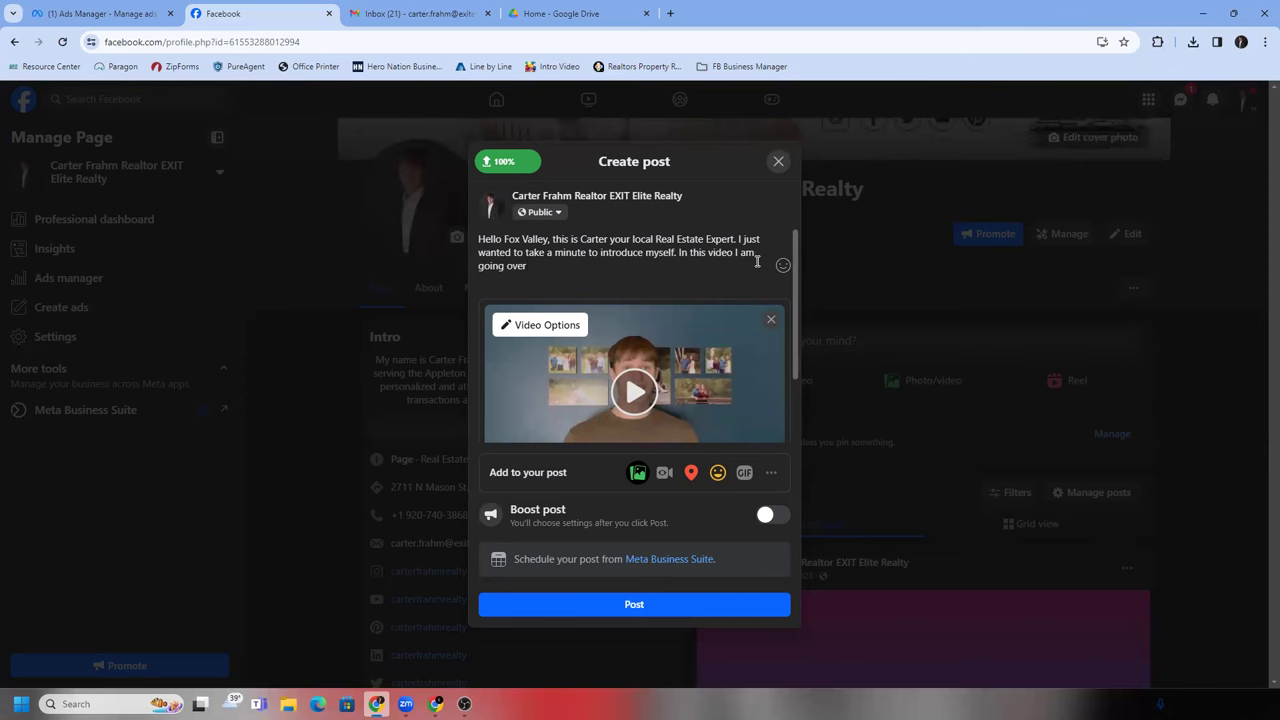
{"action": "type", "text": "m"}
{"action": "type", "text": "y backgrou"}
{"action": "type", "text": "nd and"}
{"action": "type", "text": " why I got"}
{"action": "key", "text": "BackSpace"}
{"action": "key", "text": "BackSpace"}
{"action": "key", "text": "BackSpace"}
{"action": "key", "text": "BackSpace"}
{"action": "key", "text": "BackSpace"}
{"action": "key", "text": "BackSpace"}
{"action": "key", "text": "BackSpace"}
{"action": "key", "text": "BackSpace"}
{"action": "key", "text": "BackSpace"}
{"action": "type", "text": "how I got into the rea"}
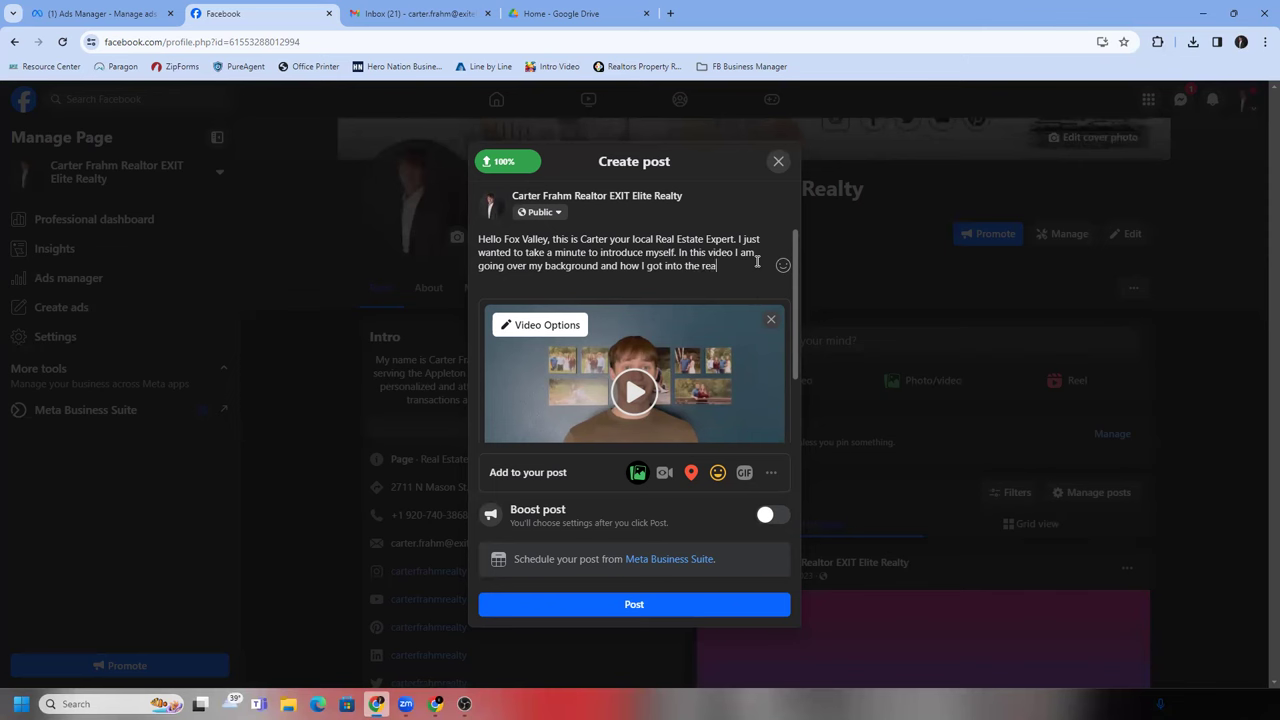
{"action": "type", "text": "l estate business."}
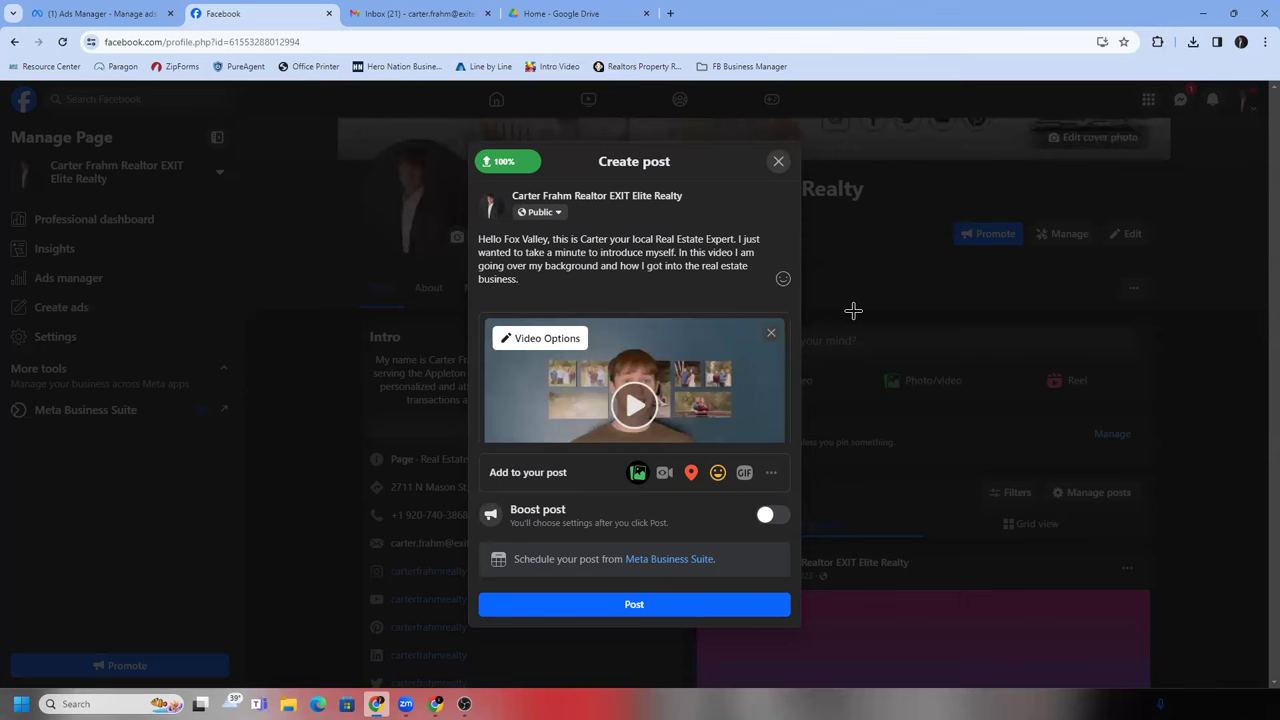
- Add "For more information on the Fox Valley Real Estate Market be sure to like and follow my" to the post text
{"action": "type", "text": "To"}
{"action": "key", "text": "BackSpace"}
{"action": "key", "text": "BackSpace"}
{"action": "key", "text": "BackSpace"}
{"action": "type", "text": "For f"}
{"action": "type", "text": "ore information on the "}
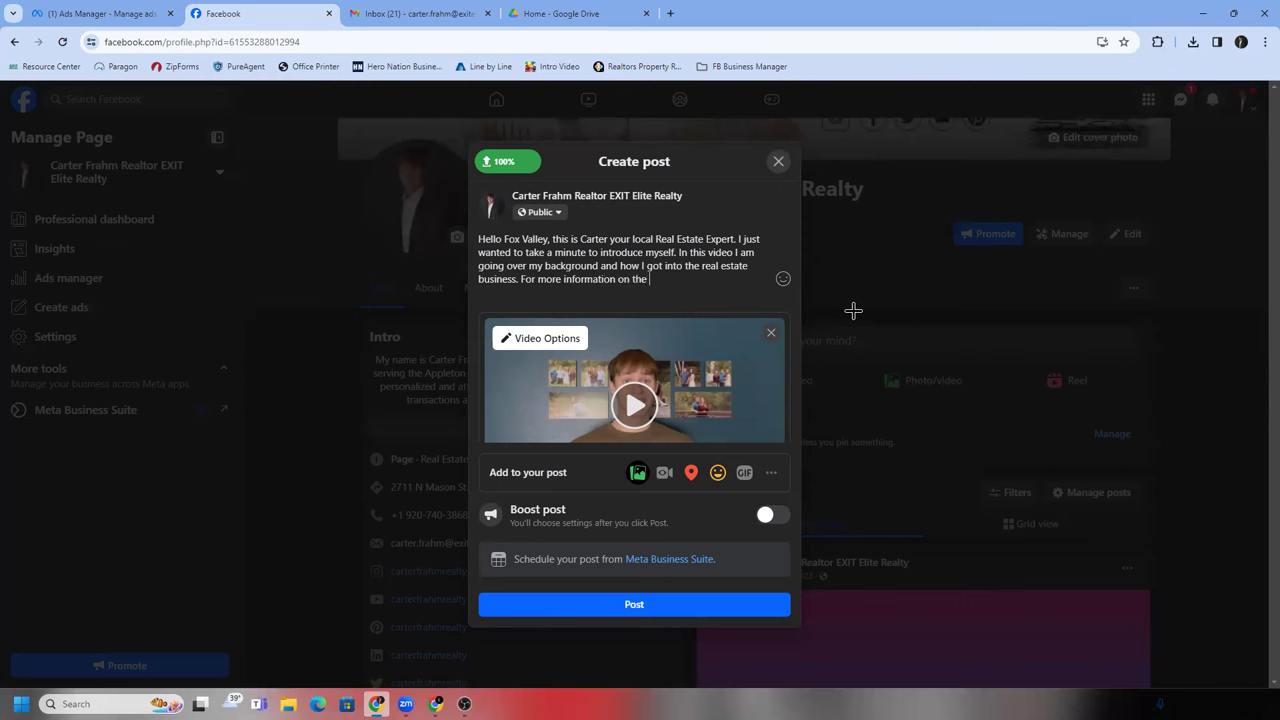
{"action": "type", "text": "Fox Valley Real E"}
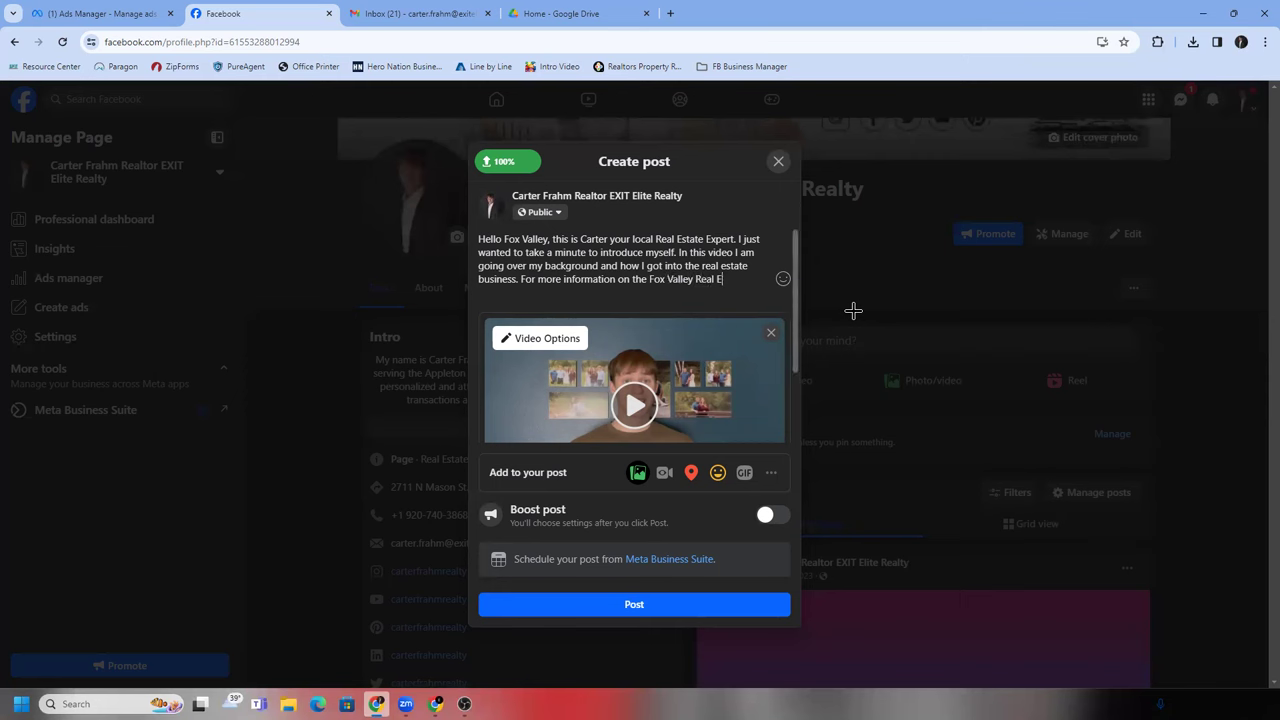
{"action": "type", "text": "state Marketing be sure"}
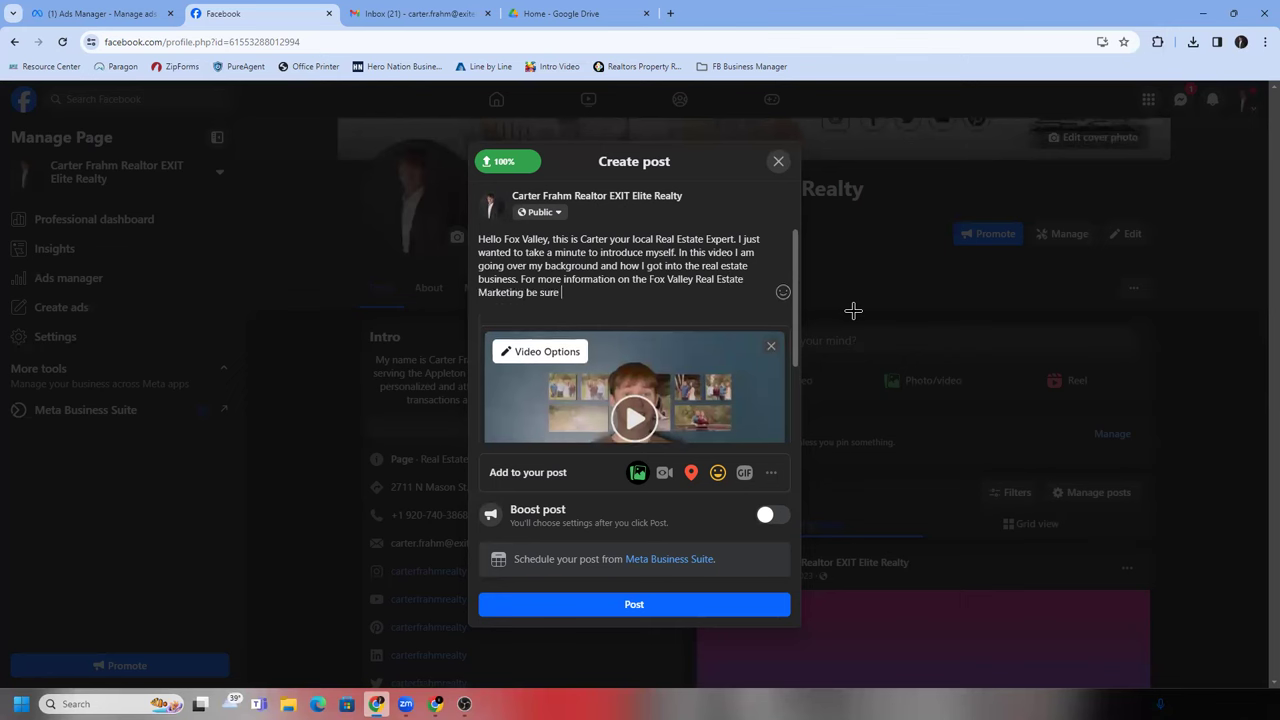
{"action": "type", "text": " to like and follow my"}
{"action": "left_click", "coordinate": [521, 292]}
{"action": "key", "text": "BackSpace"}
{"action": "key", "text": "BackSpace"}
{"action": "key", "text": "BackSpace"}
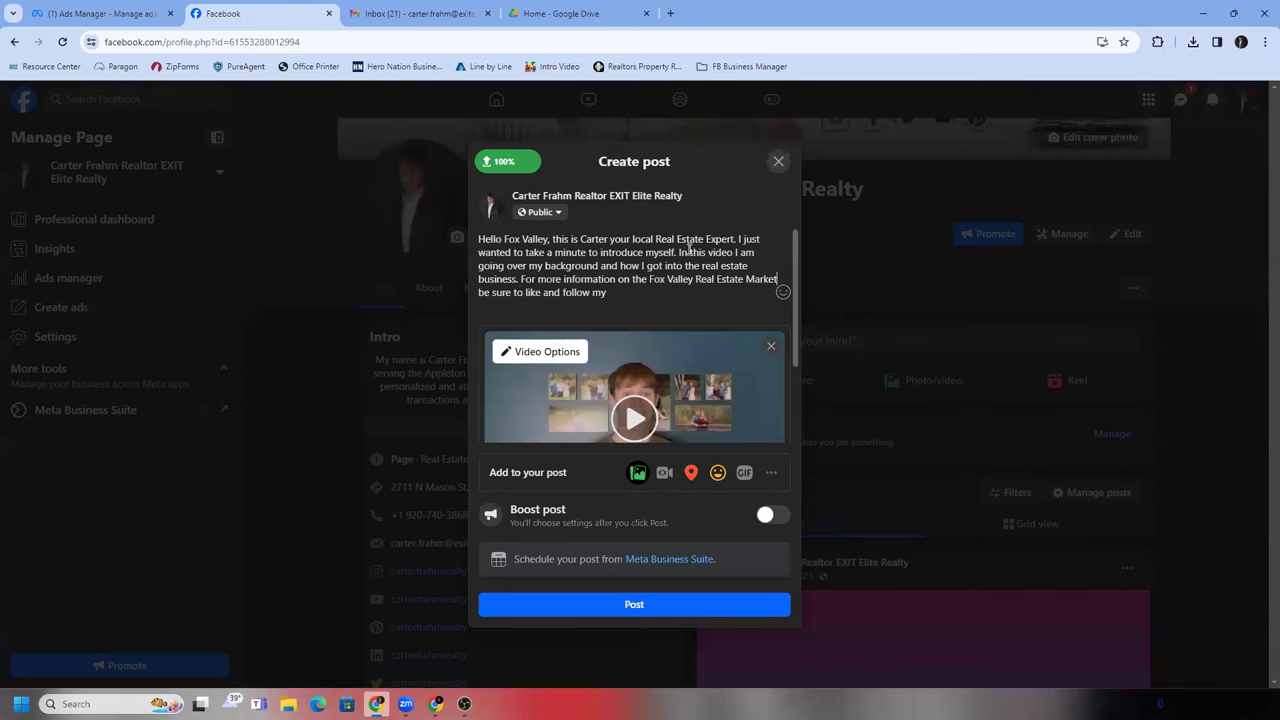
- Finish the post text with "page. I have a lot more content coming out this year that you are not going to want to miss."
{"action": "left_click", "coordinate": [687, 288]}
{"action": "type", "text": "page. I have a lot more content com"}
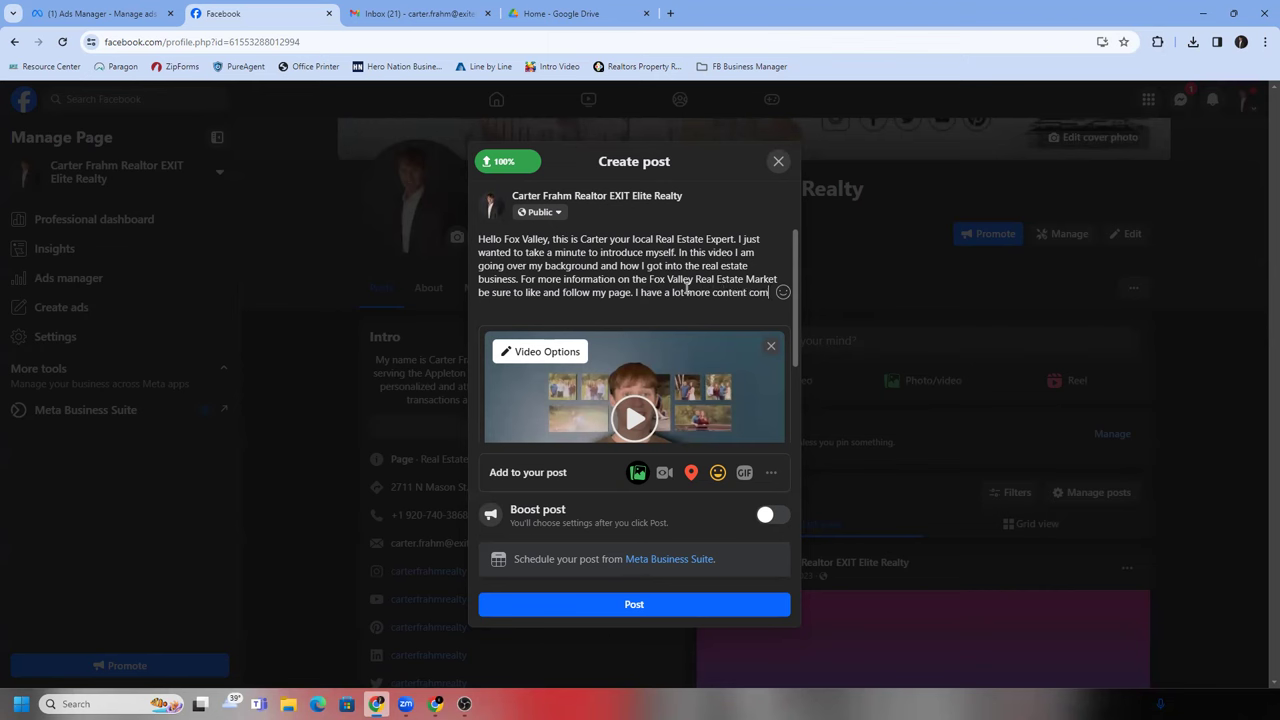
{"action": "type", "text": "ing out this yeatr"}
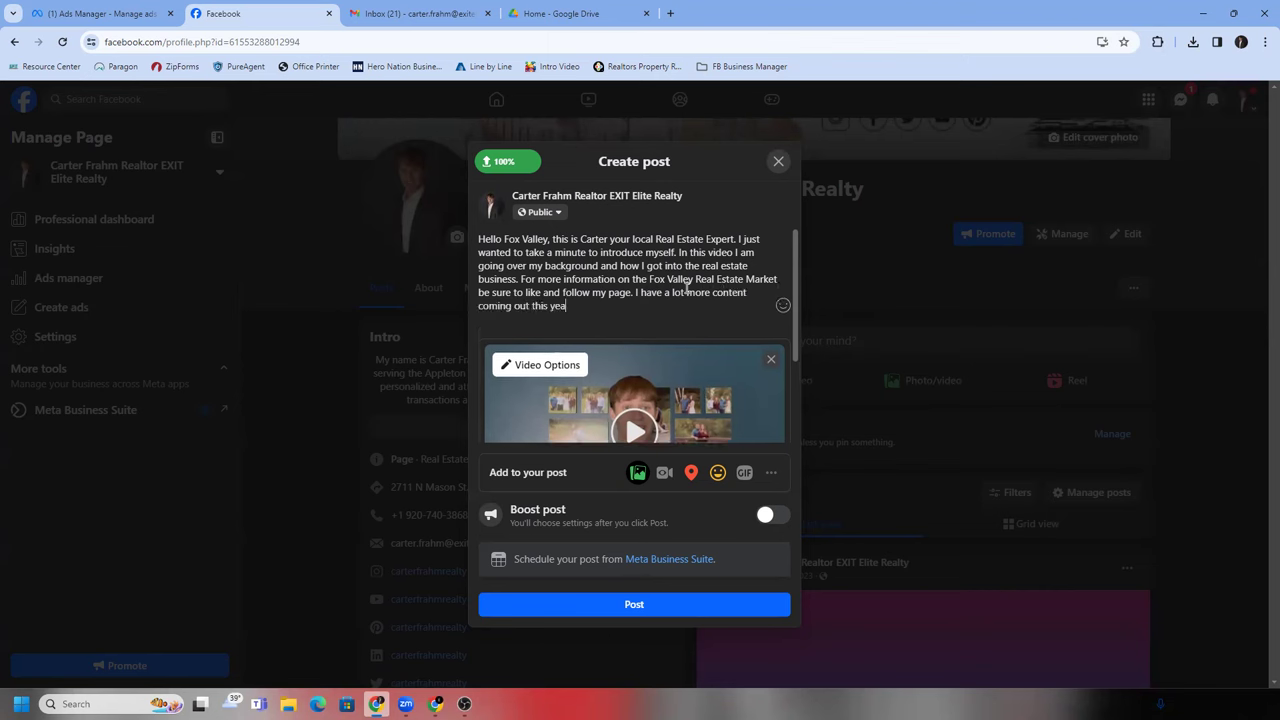
{"action": "key", "text": "BackSpace"}
{"action": "key", "text": "BackSpace"}
{"action": "key", "text": "BackSpace"}
{"action": "type", "text": "r thay u"}
{"action": "key", "text": "BackSpace"}
{"action": "key", "text": "BackSpace"}
{"action": "key", "text": "BackSpace"}
{"action": "type", "text": "t you are not going to want to mius"}
{"action": "key", "text": "BackSpace"}
{"action": "key", "text": "BackSpace"}
{"action": "type", "text": "ss"}
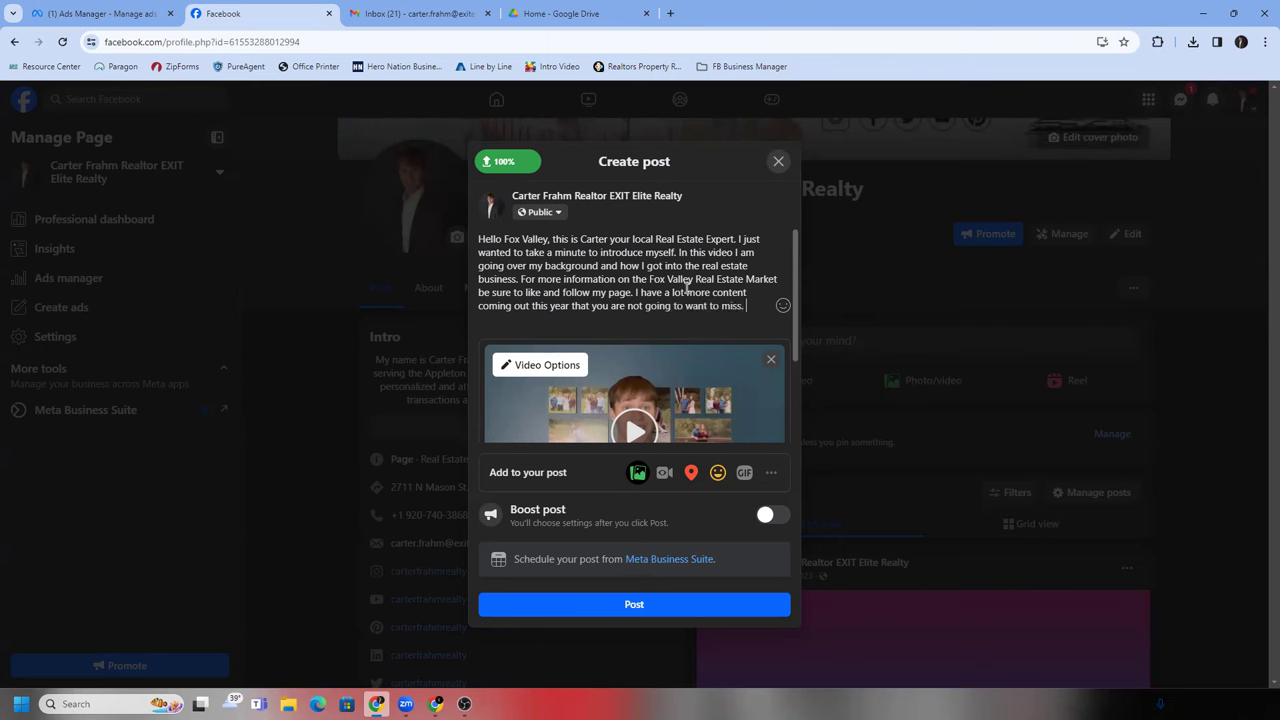
{"action": "type", "text": "."}
{"action": "key", "text": "Return"}
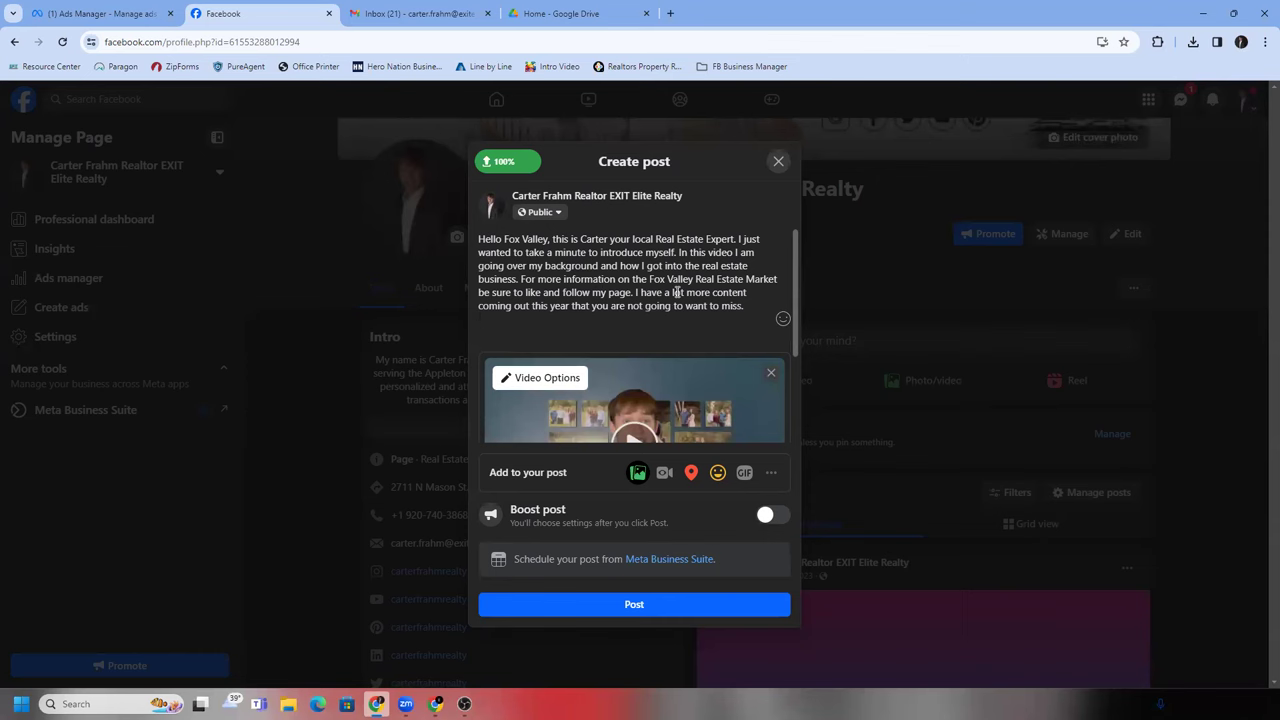
{"action": "key", "text": "BackSpace"}
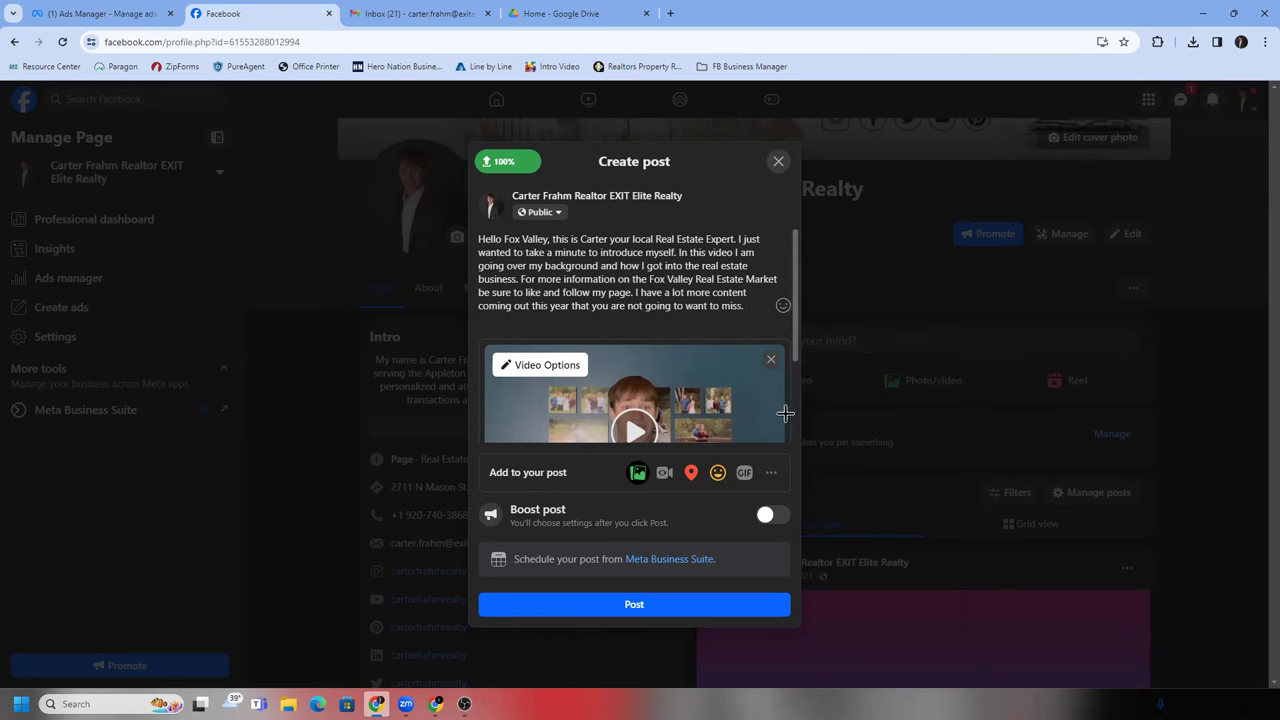
- Title the attached video "Meet your local Fox Valley Real Estate Expert", save the video options and submit the post
{"action": "scroll", "coordinate": [778, 420], "scroll_direction": "down", "scroll_amount": 2}
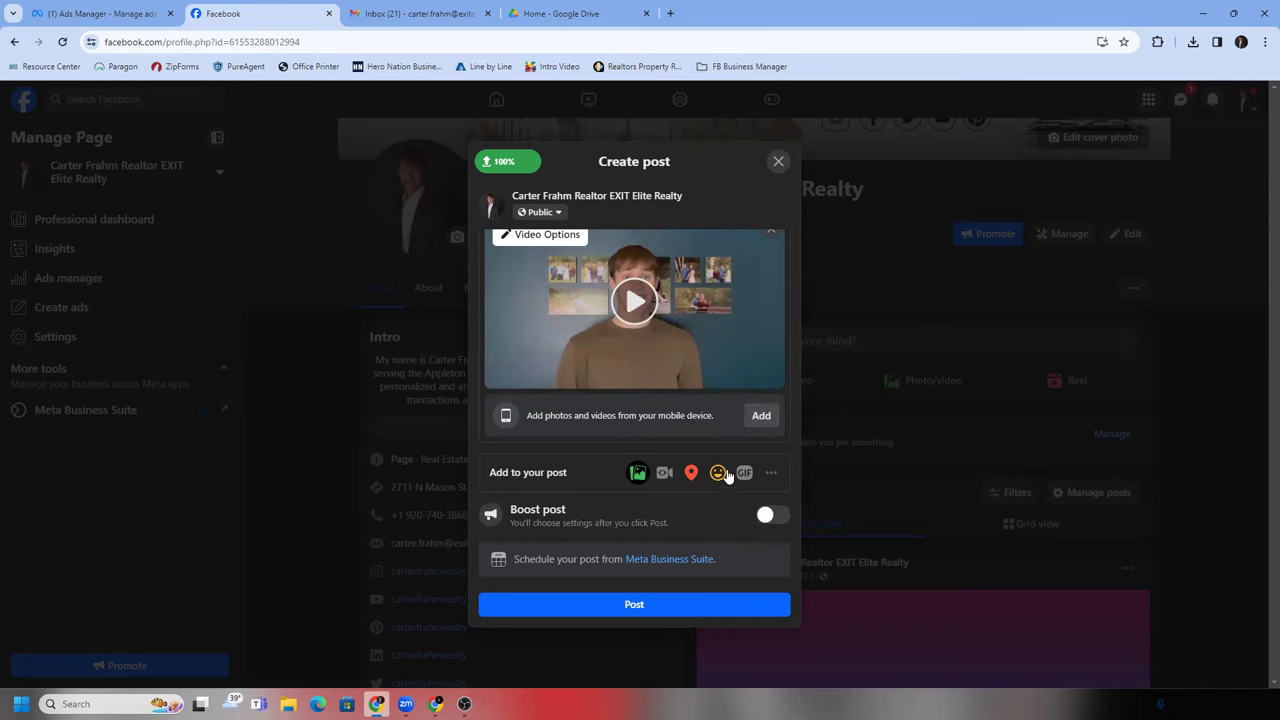
{"action": "left_click", "coordinate": [506, 238]}
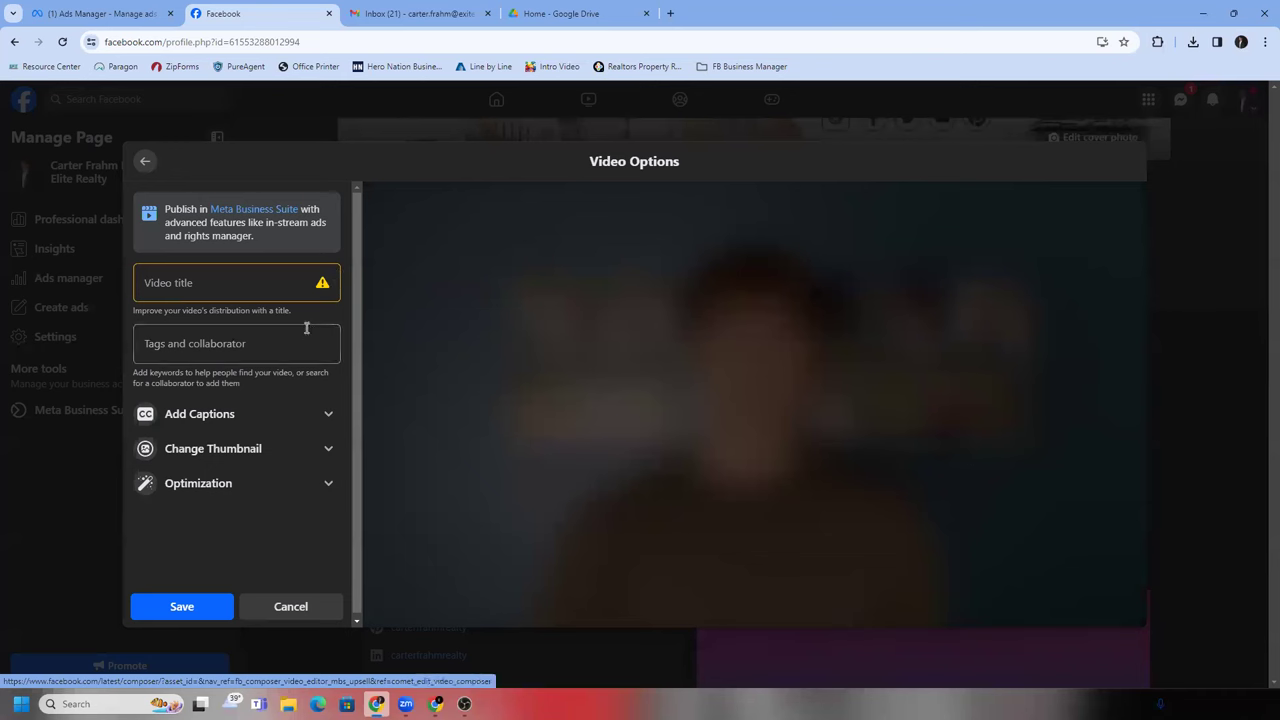
{"action": "left_click", "coordinate": [285, 291]}
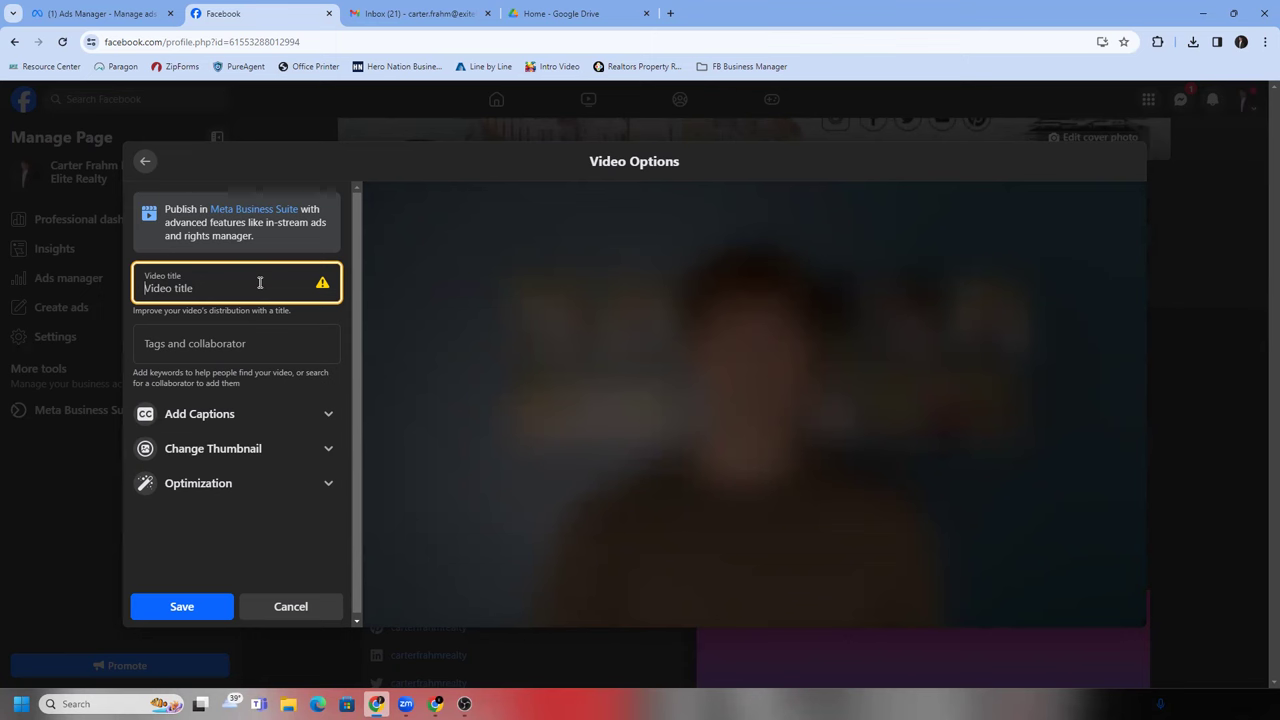
{"action": "type", "text": "Meet"}
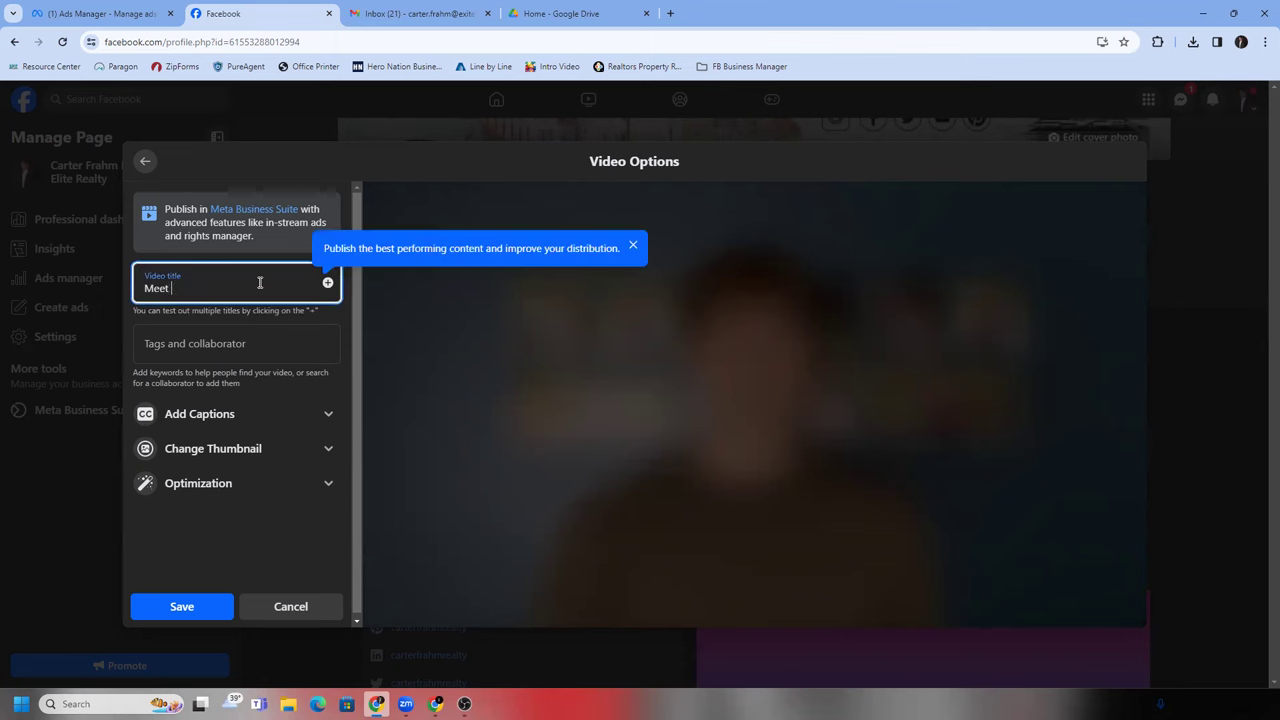
{"action": "type", "text": " your local D"}
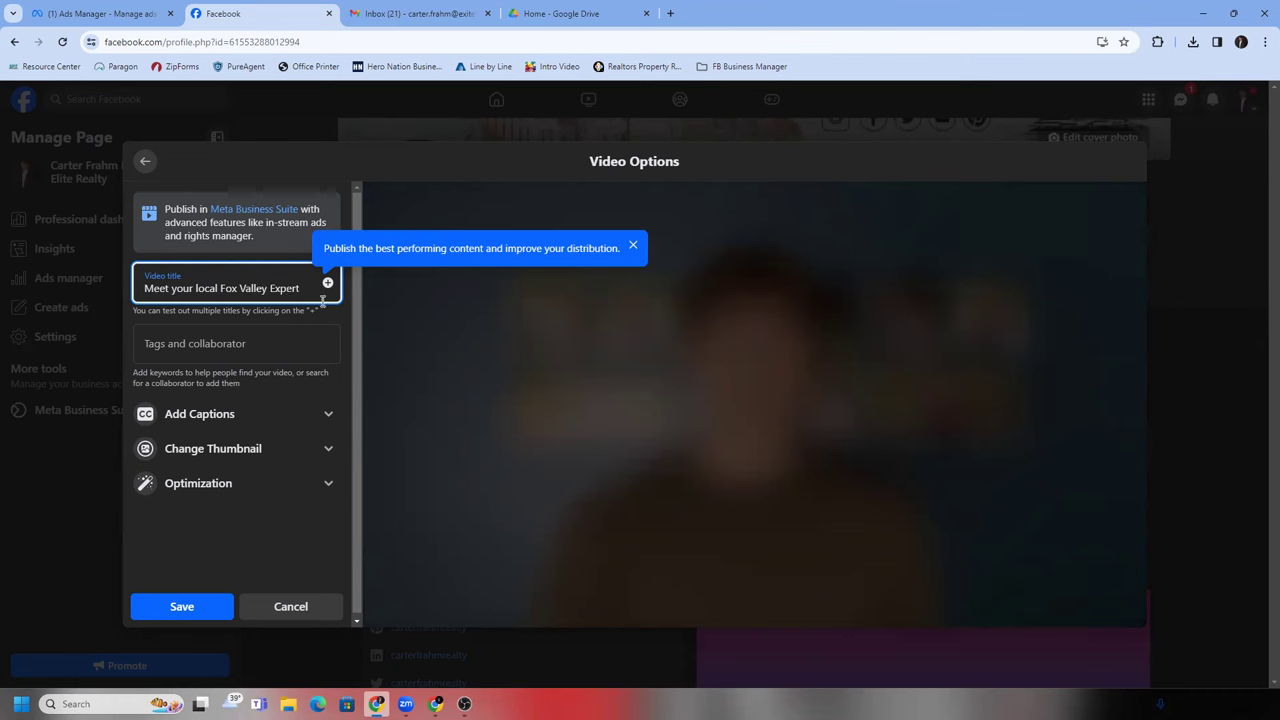
{"action": "left_click_drag", "start_coordinate": [314, 291], "coordinate": [265, 287]}
{"action": "type", "text": "Real Estate Ex"}
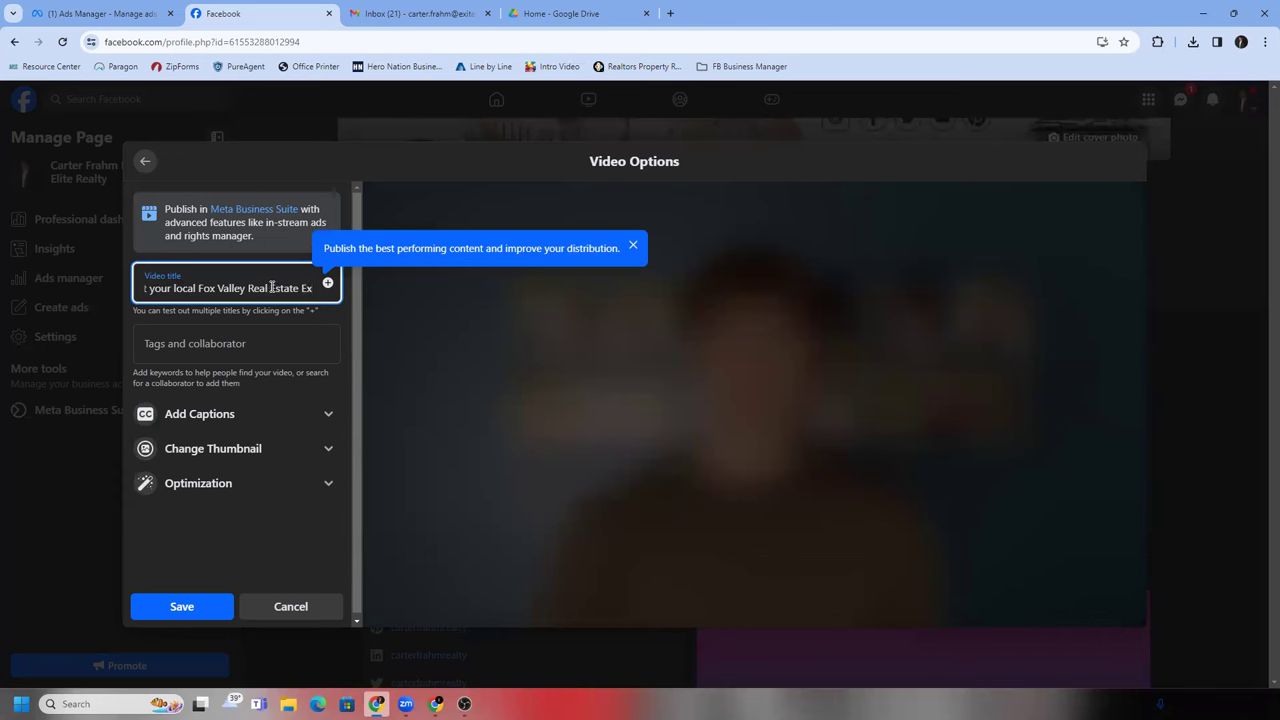
{"action": "type", "text": "pert"}
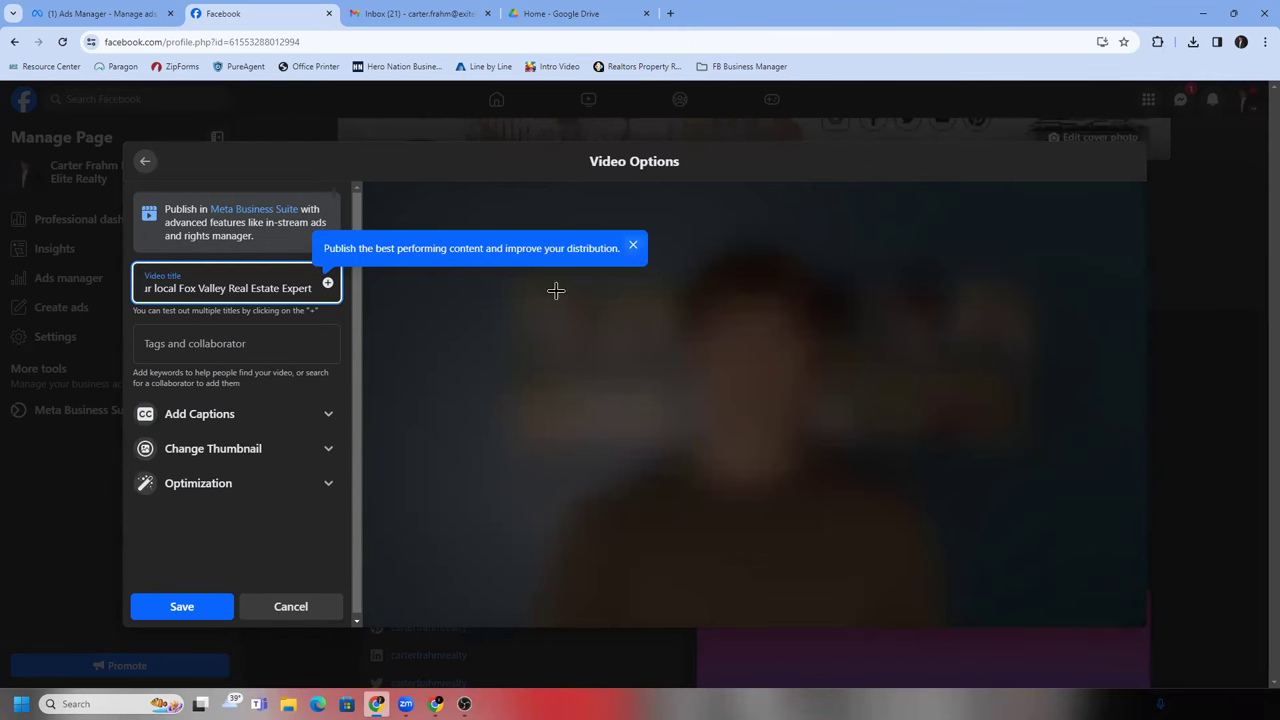
{"action": "left_click", "coordinate": [194, 606]}
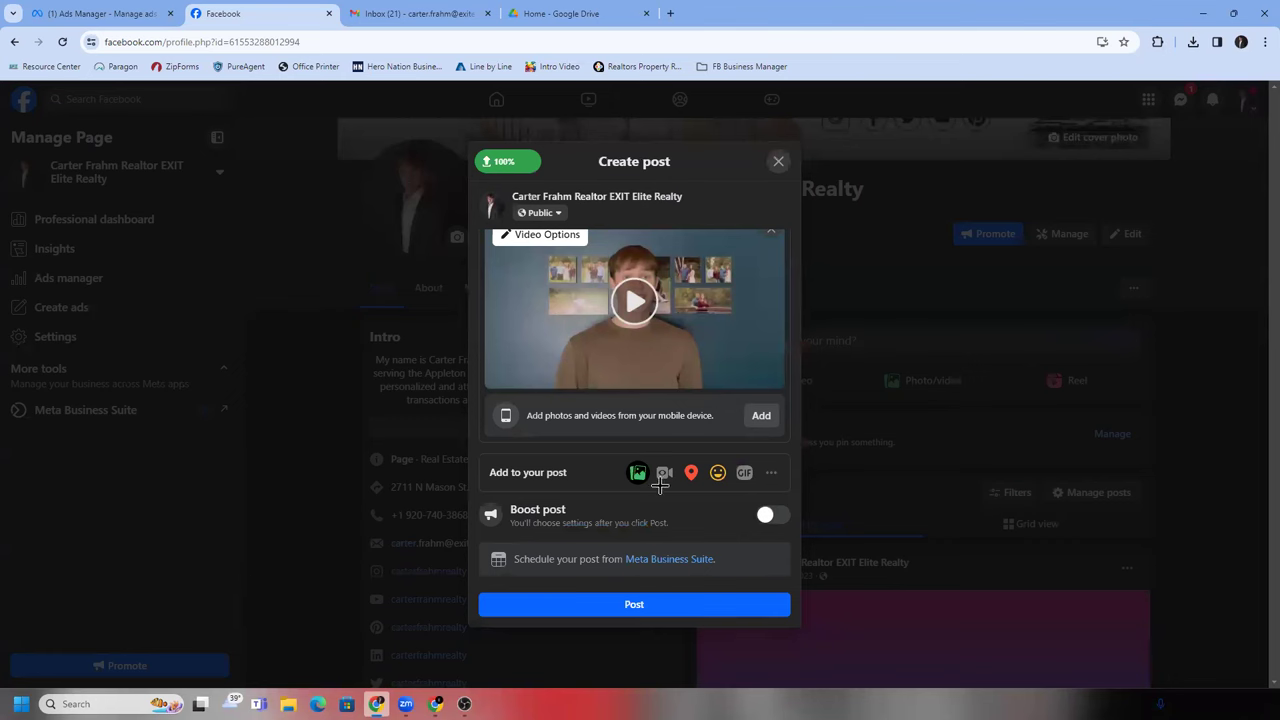
{"action": "left_click", "coordinate": [726, 606]}
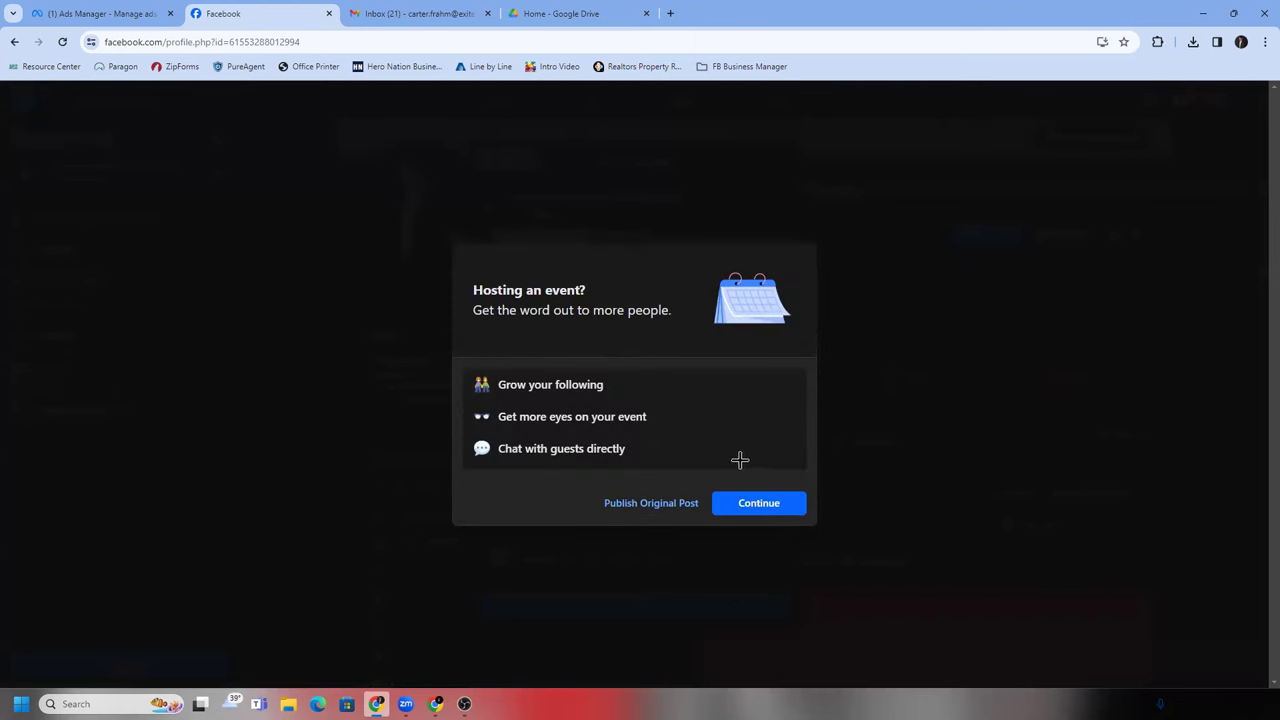
- Publish the original post without the event promotion and reload the page to view the new video post
{"action": "left_click", "coordinate": [686, 510]}
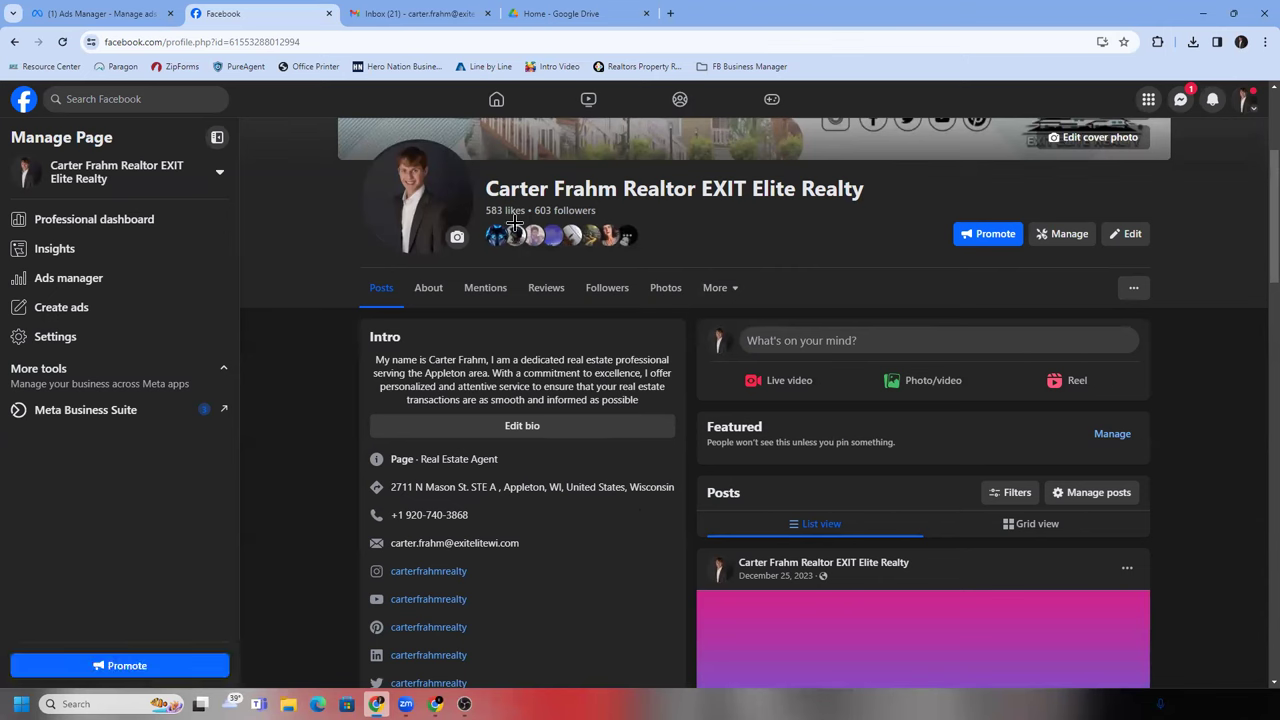
{"action": "scroll", "coordinate": [720, 355], "scroll_direction": "up", "scroll_amount": 2}
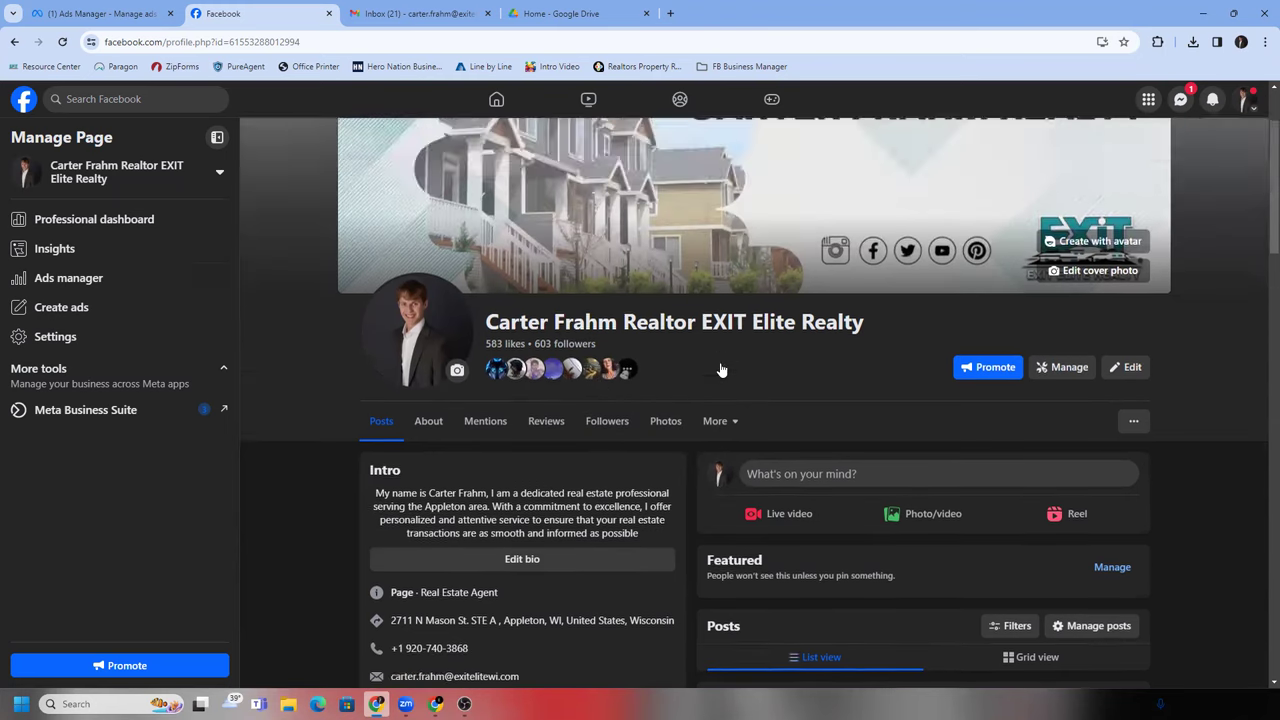
{"action": "scroll", "coordinate": [720, 370], "scroll_direction": "down", "scroll_amount": 2}
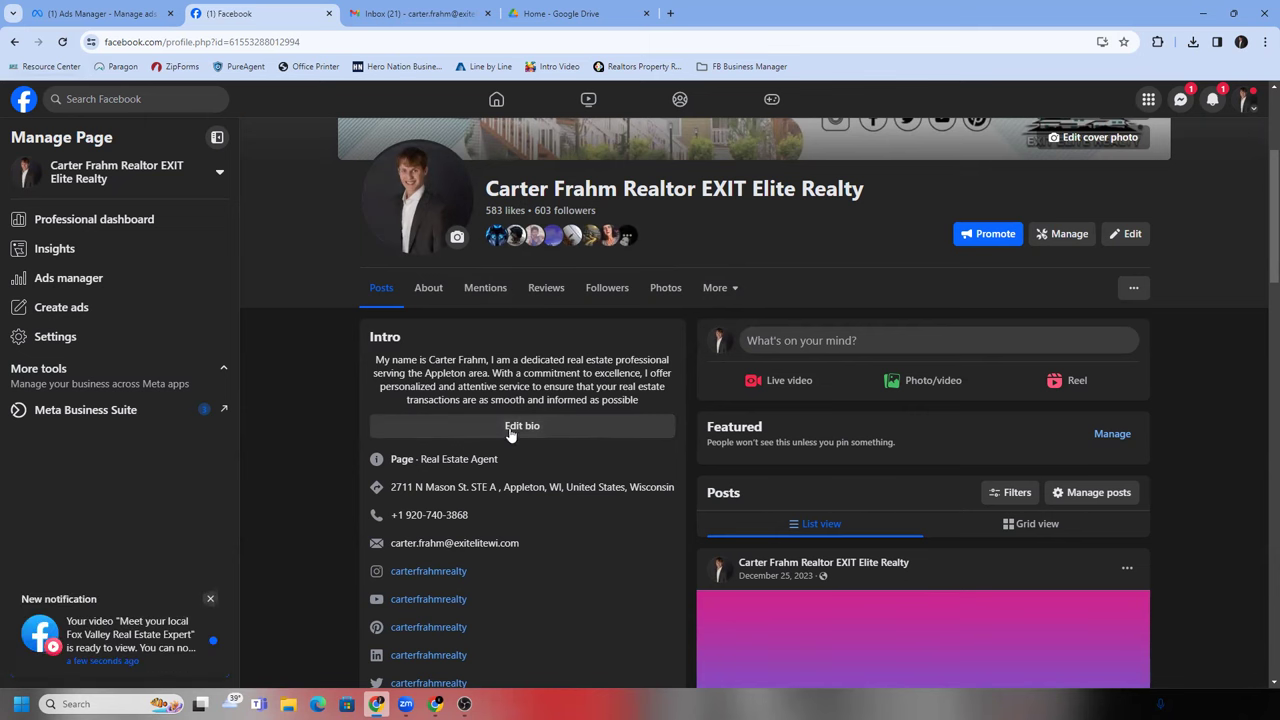
{"action": "scroll", "coordinate": [505, 430], "scroll_direction": "down", "scroll_amount": 3}
{"action": "scroll", "coordinate": [511, 434], "scroll_direction": "up", "scroll_amount": 5}
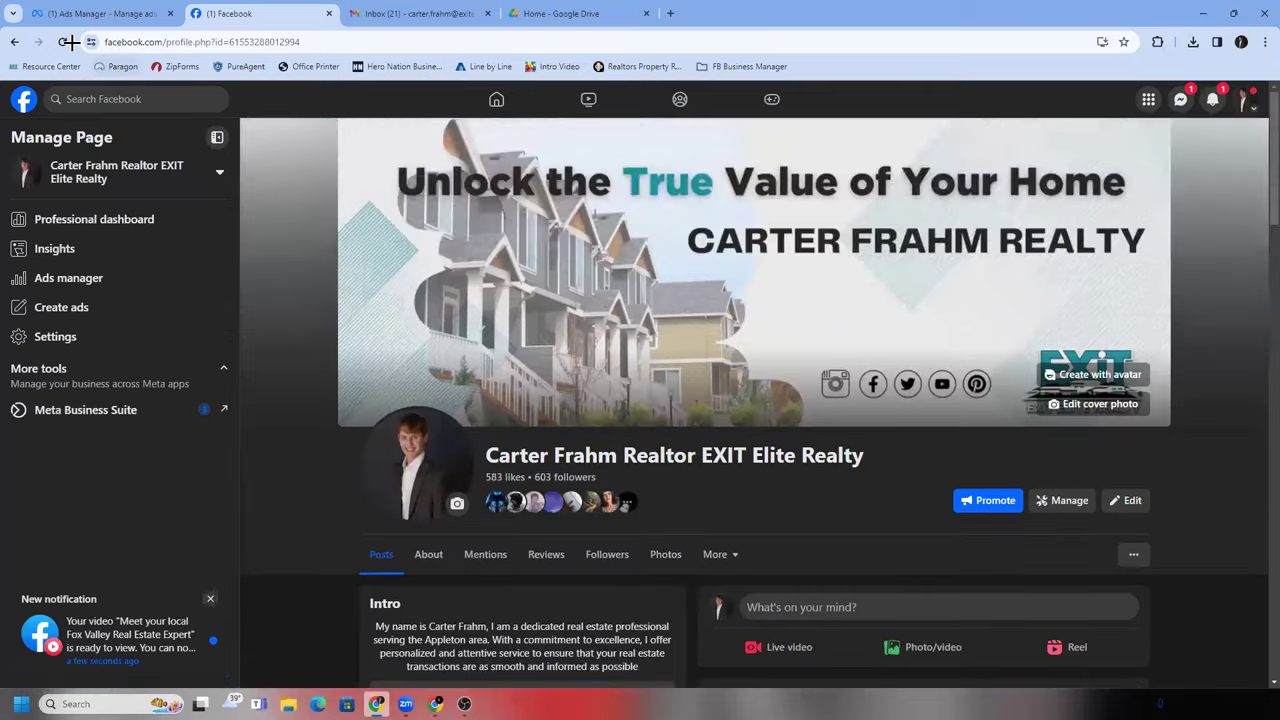
{"action": "left_click", "coordinate": [62, 41]}
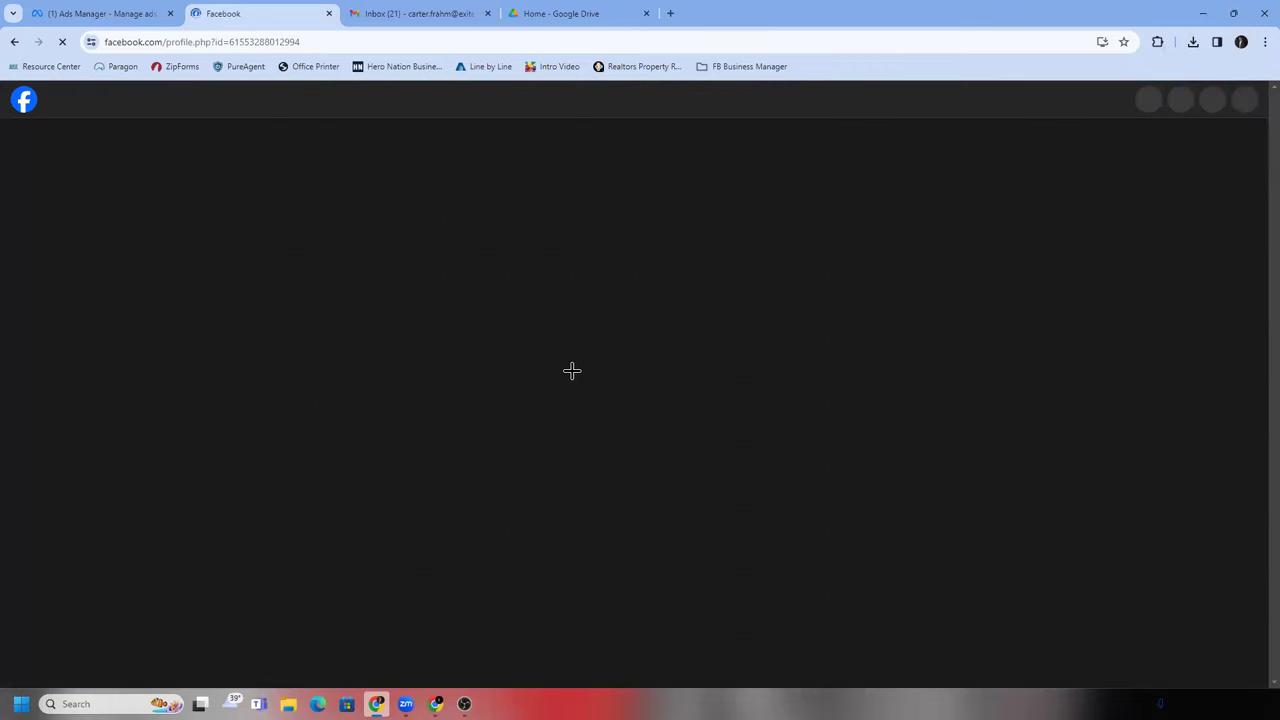
{"action": "scroll", "coordinate": [600, 400], "scroll_direction": "down", "scroll_amount": 5}
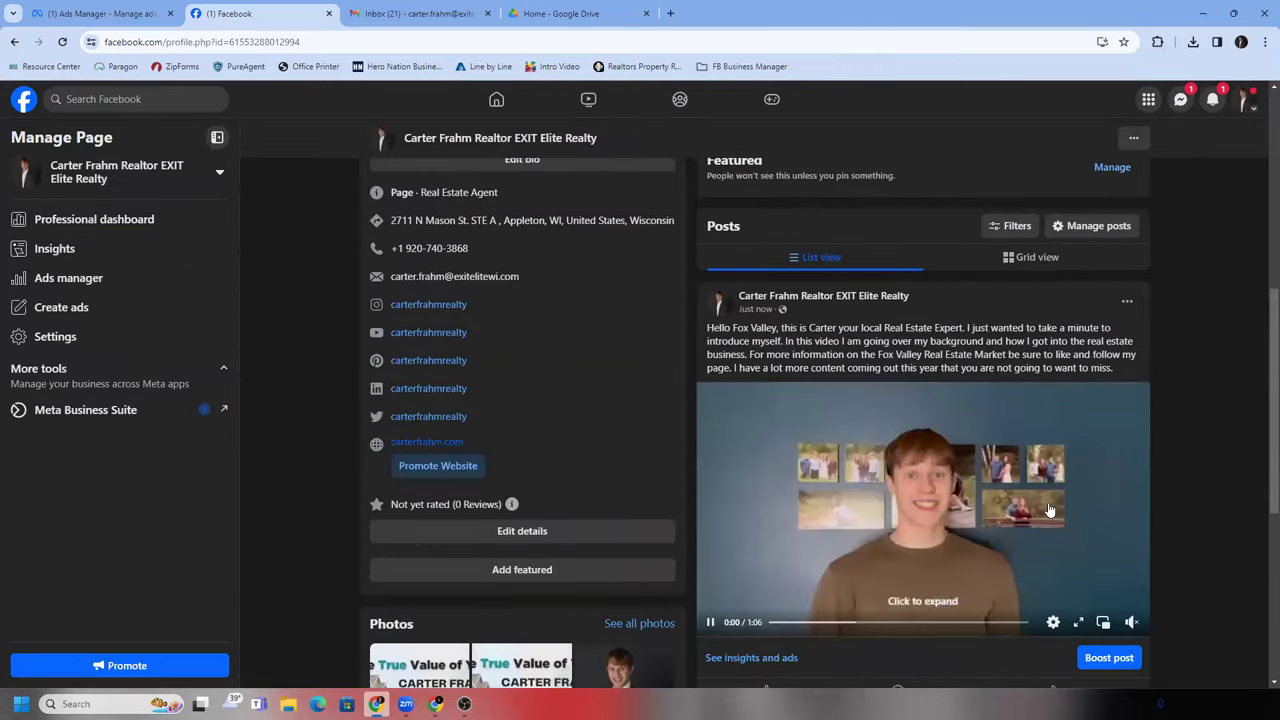
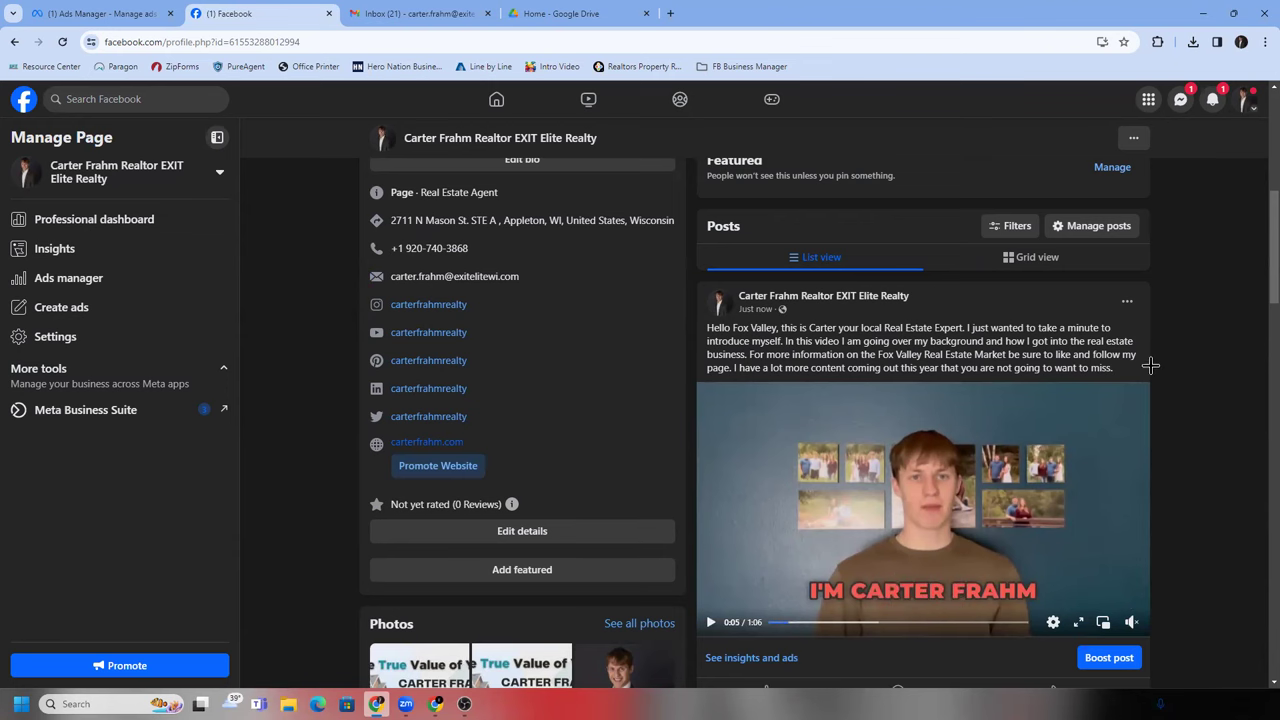
{"action": "scroll", "coordinate": [990, 358], "scroll_direction": "up", "scroll_amount": 2}
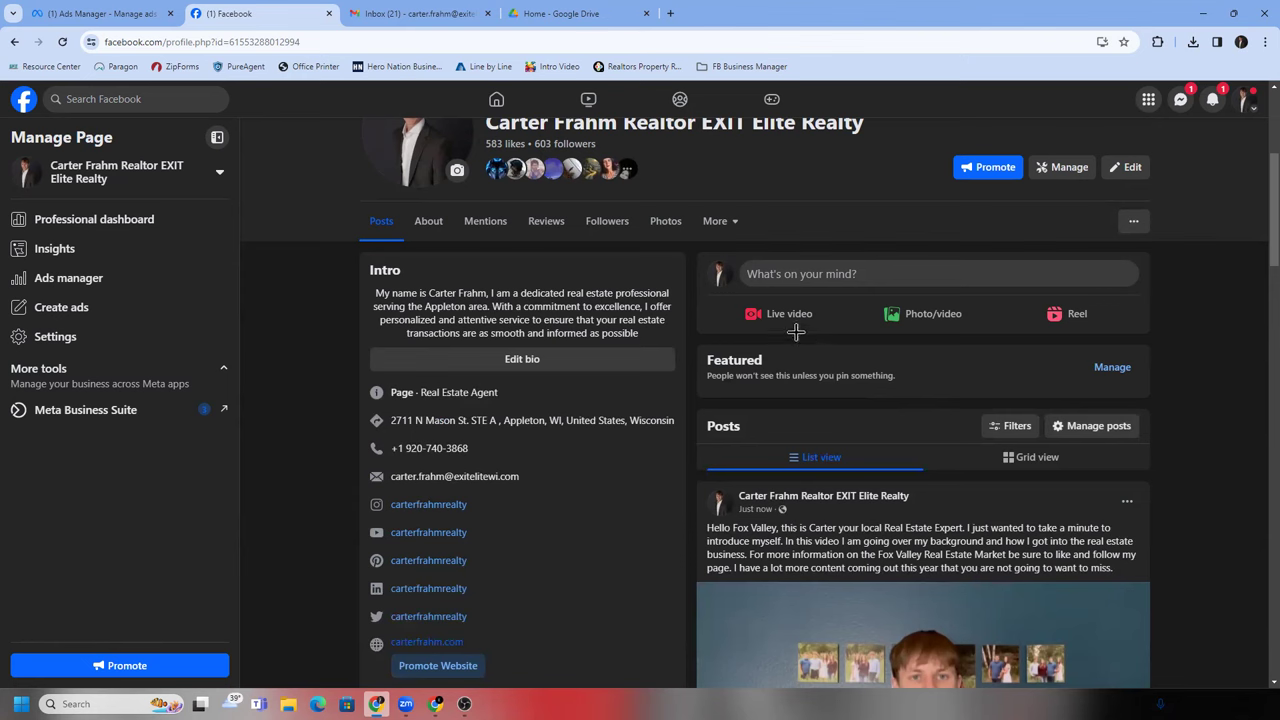
- Close the Google Drive and inbox tabs and show the FB Business Manager bookmarks in a new tab
{"action": "left_click", "coordinate": [646, 13]}
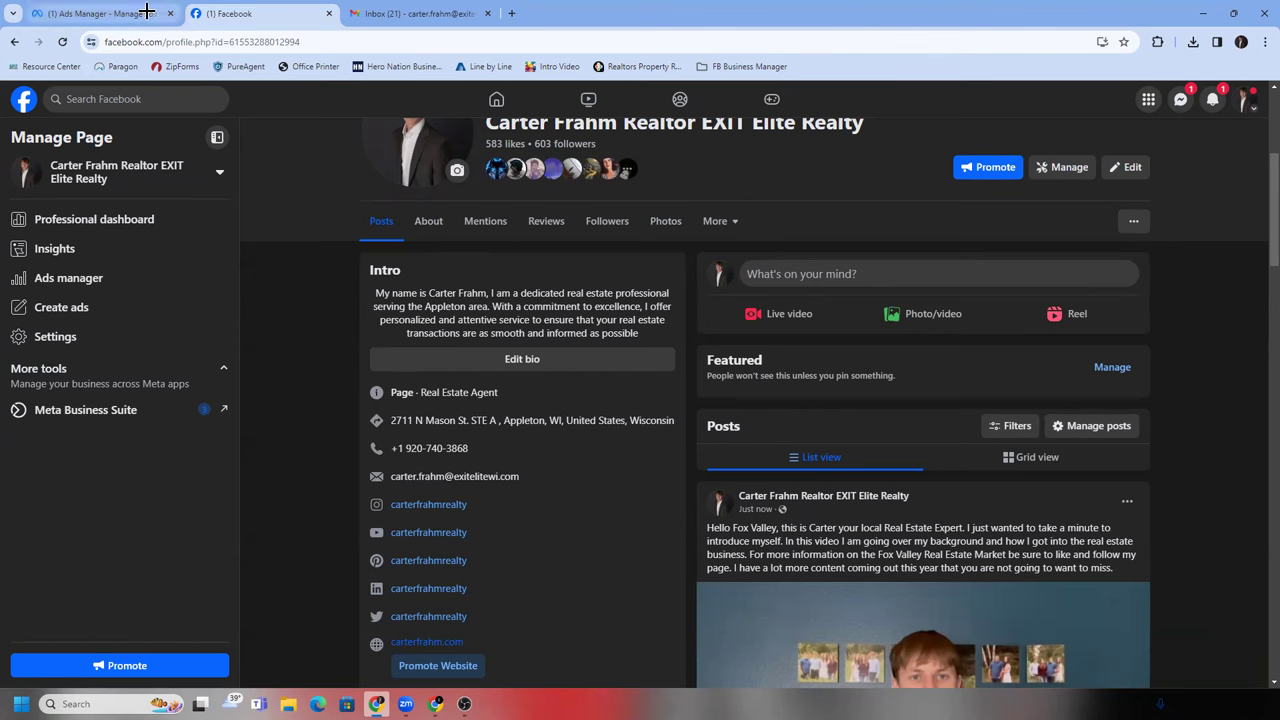
{"action": "middle_click", "coordinate": [368, 11]}
{"action": "key", "text": "ctrl+t"}
{"action": "left_click", "coordinate": [702, 66]}
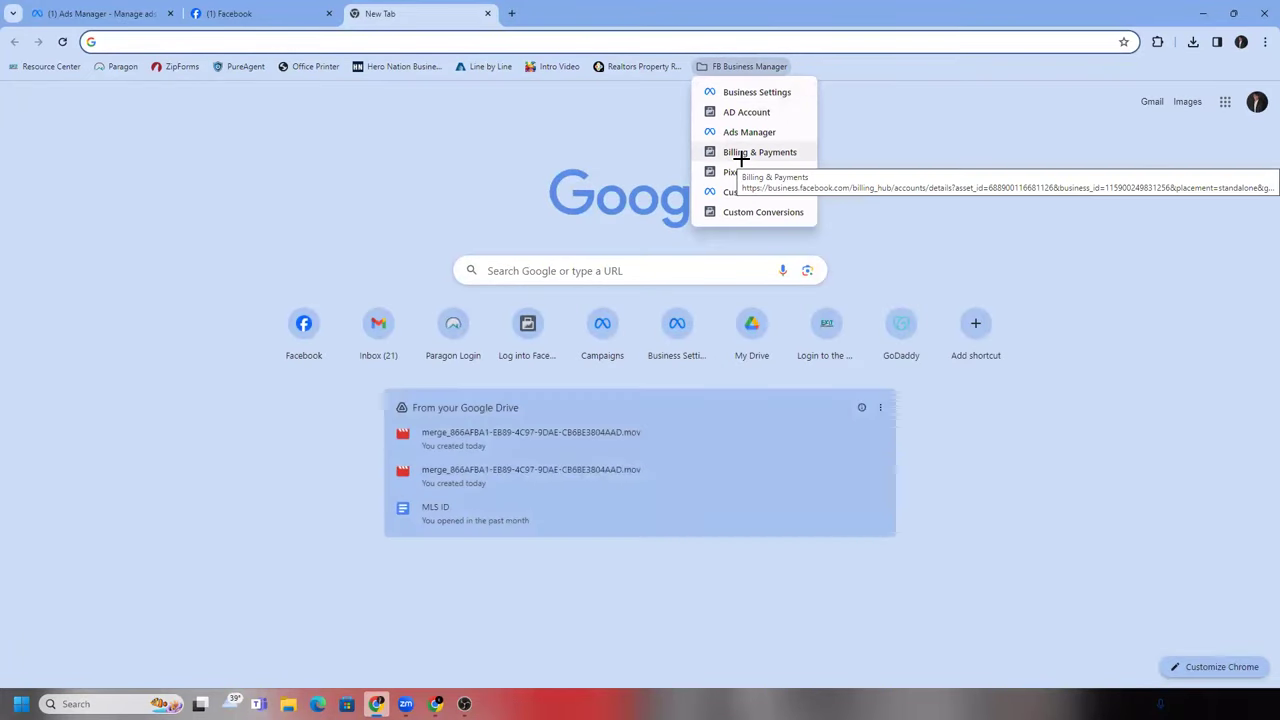
- Switch to Ads Manager, dismiss the charts tip and examine the delivery status and amount spent of the Pages Likes 2 campaign
{"action": "left_click", "coordinate": [104, 13]}
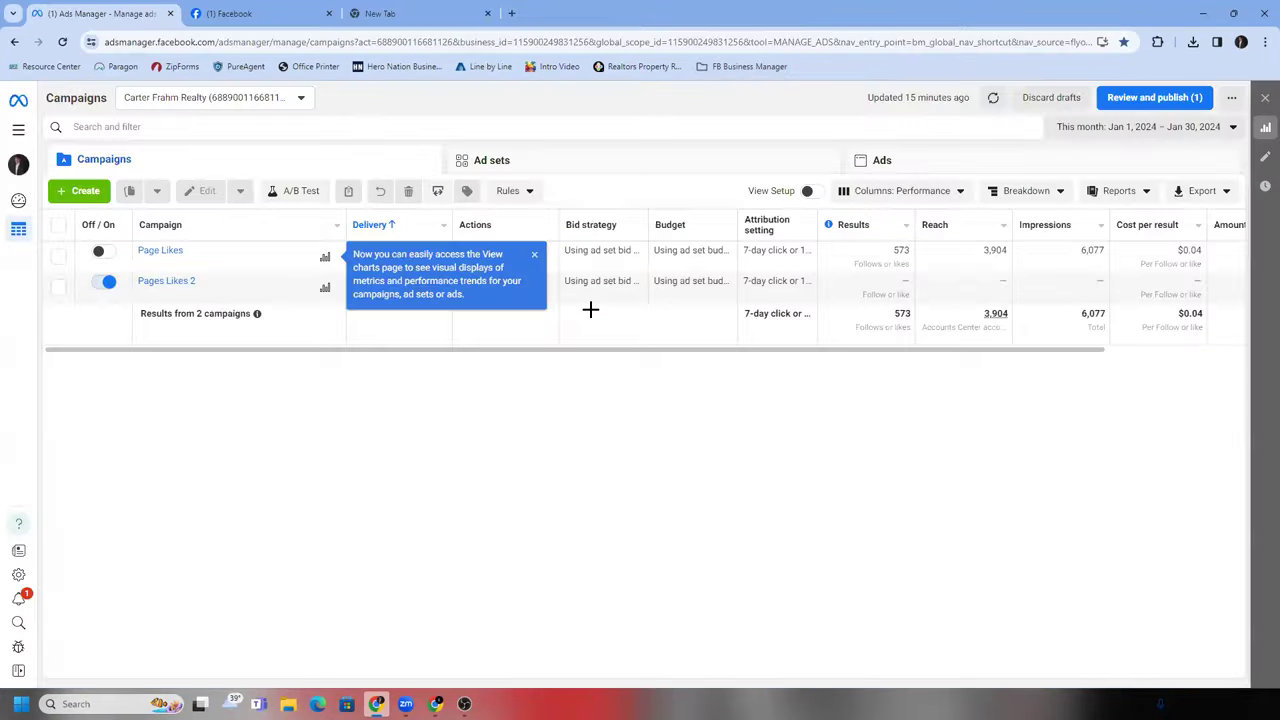
{"action": "left_click", "coordinate": [534, 254]}
{"action": "left_click_drag", "start_coordinate": [817, 346], "coordinate": [540, 340]}
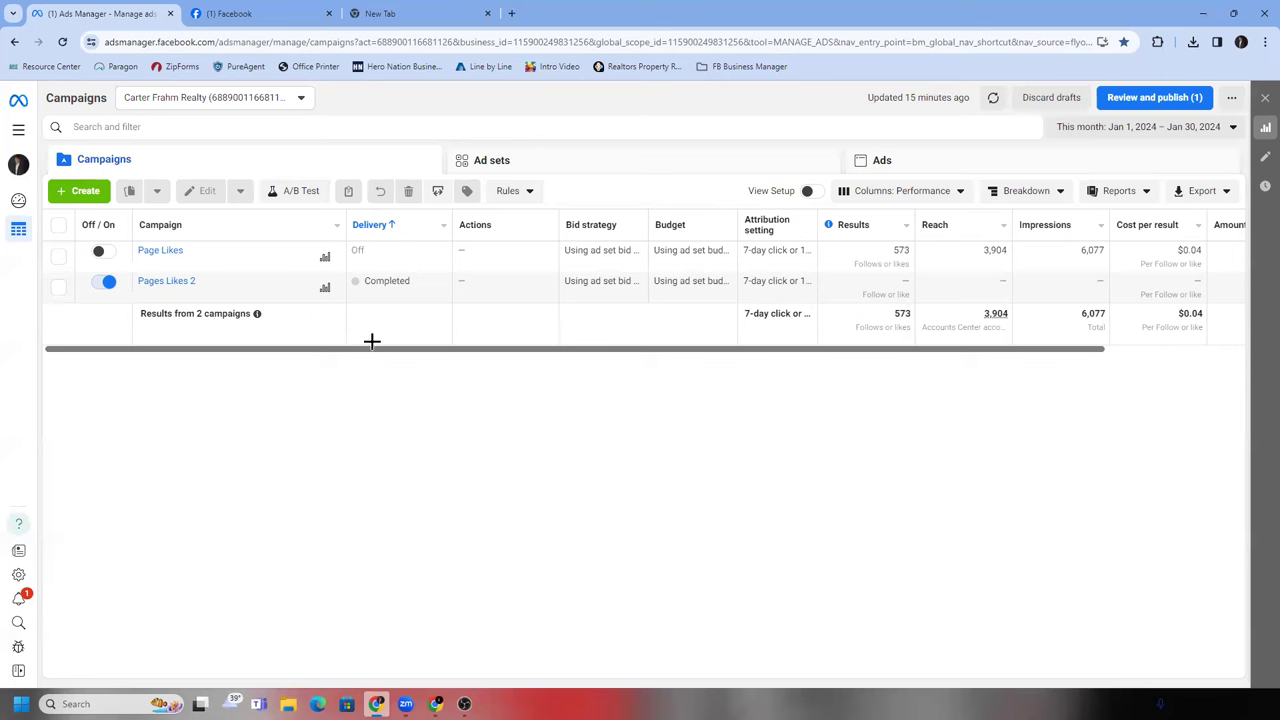
{"action": "scroll", "coordinate": [891, 289], "scroll_direction": "right", "scroll_amount": 3}
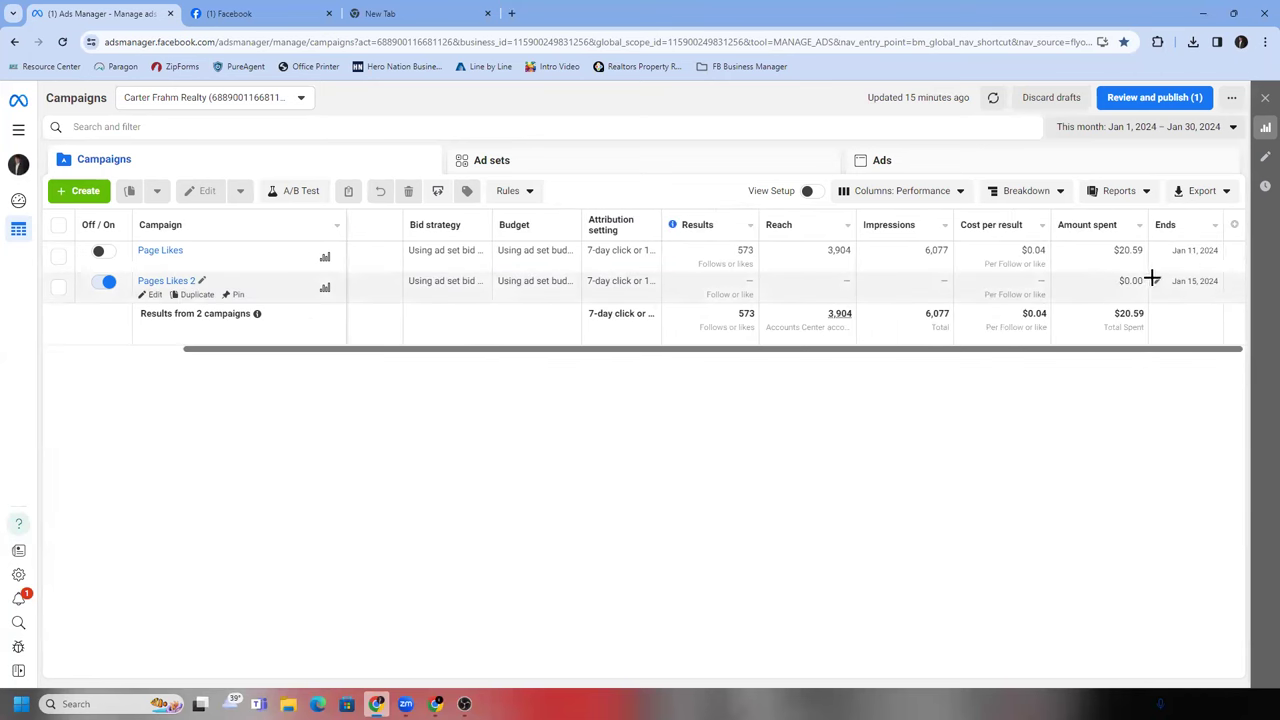
{"action": "left_click_drag", "start_coordinate": [1151, 281], "coordinate": [1115, 288]}
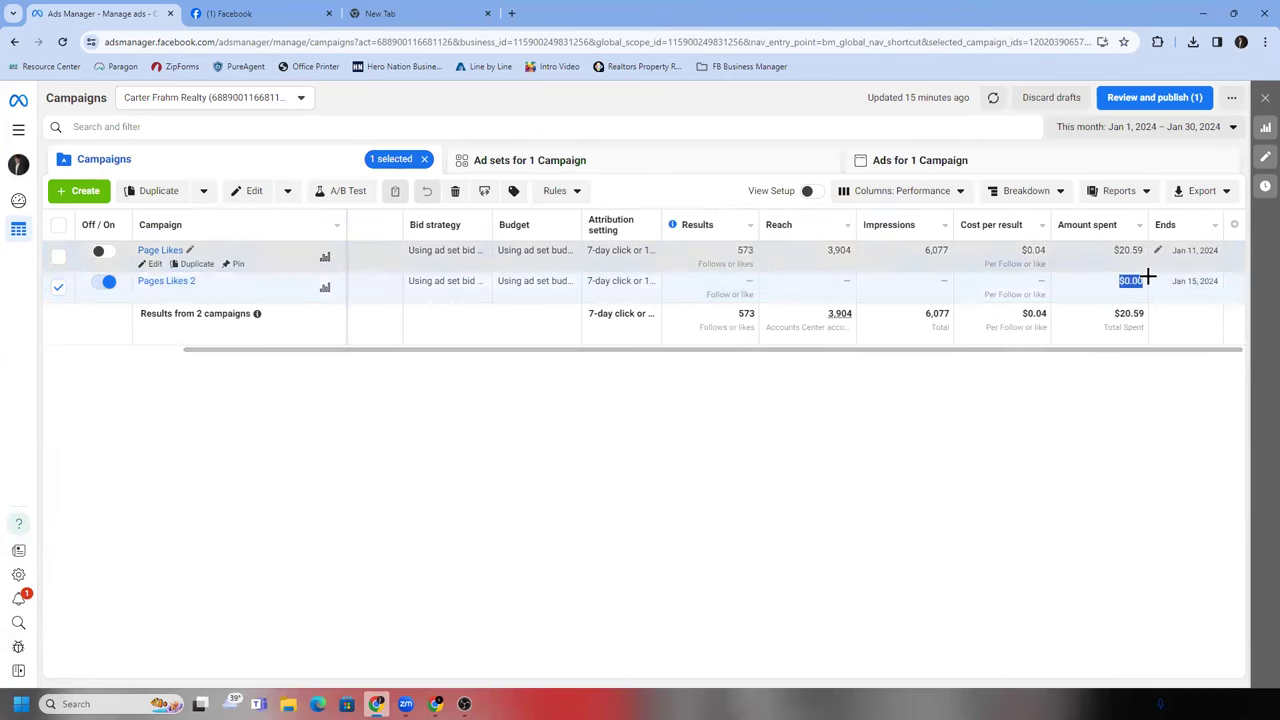
{"action": "left_click", "coordinate": [1113, 279]}
{"action": "left_click_drag", "start_coordinate": [697, 349], "coordinate": [466, 349]}
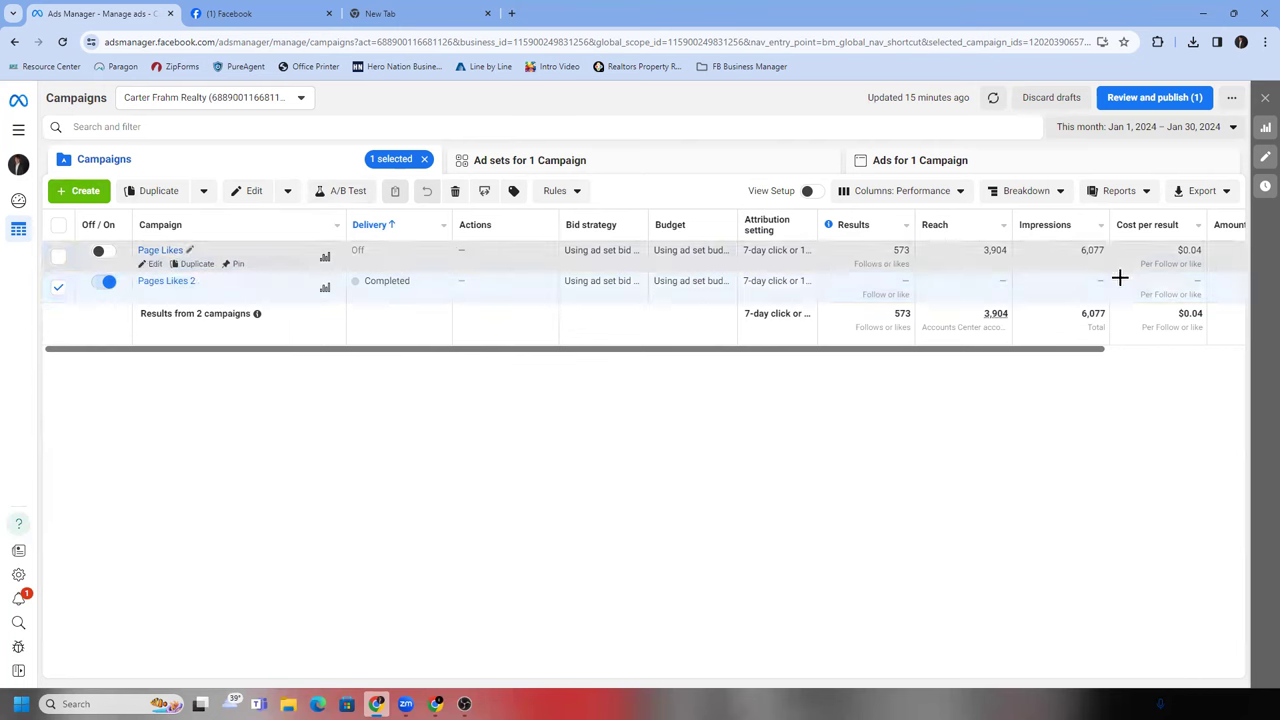
- Examine the amount spent and results of the Page Likes campaign and clear the campaign selection
{"action": "left_click_drag", "start_coordinate": [1066, 343], "coordinate": [1208, 340]}
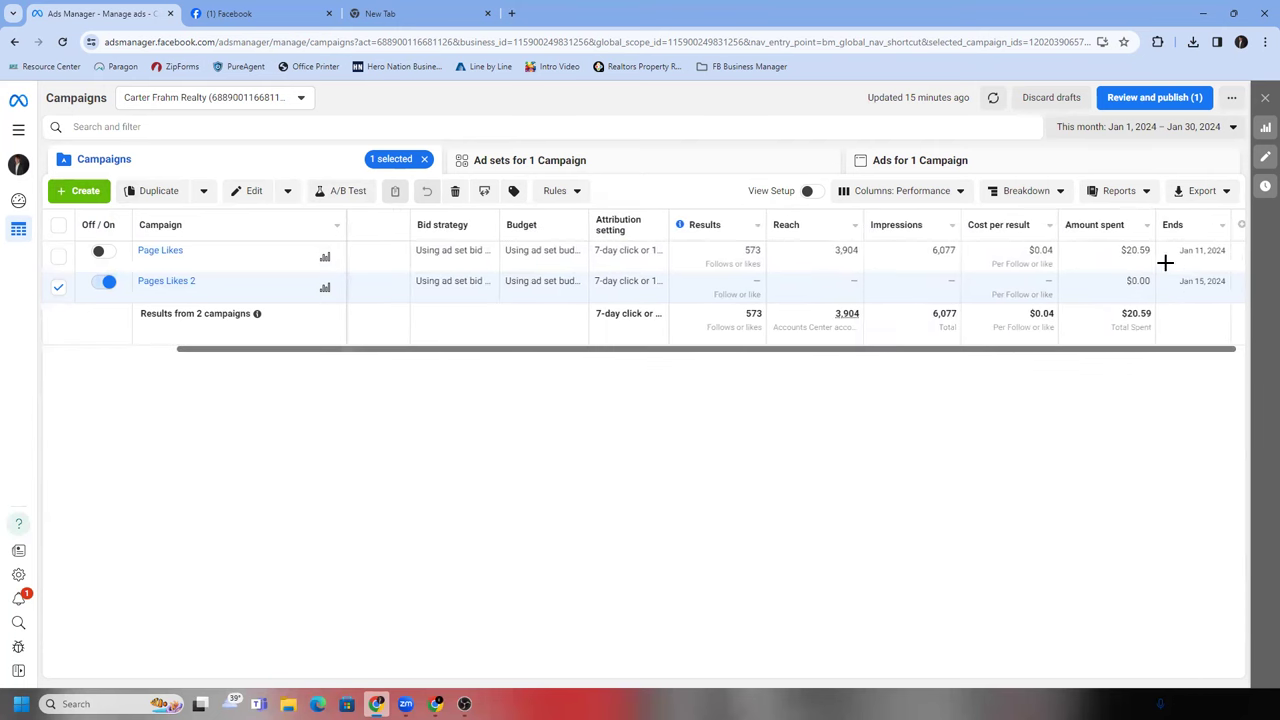
{"action": "left_click_drag", "start_coordinate": [1150, 250], "coordinate": [1122, 252]}
{"action": "left_click_drag", "start_coordinate": [1157, 347], "coordinate": [1136, 336]}
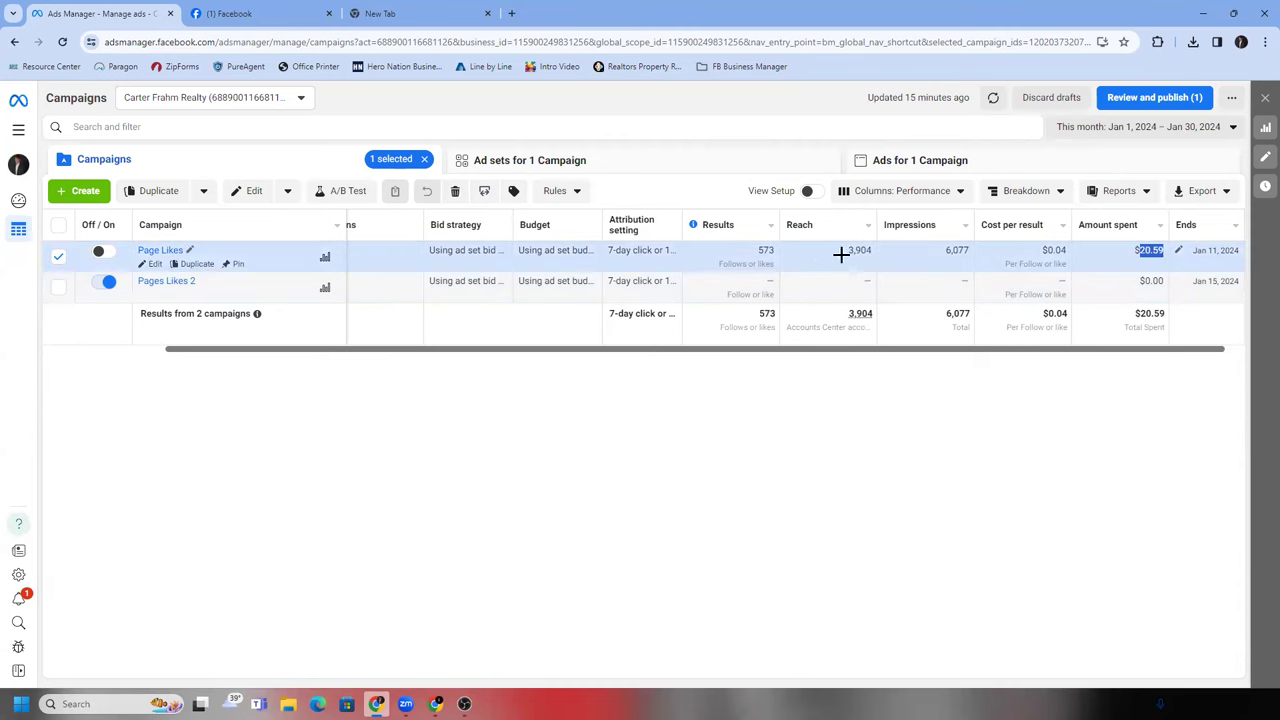
{"action": "left_click", "coordinate": [773, 250]}
{"action": "double_click", "coordinate": [773, 250]}
{"action": "left_click", "coordinate": [908, 364]}
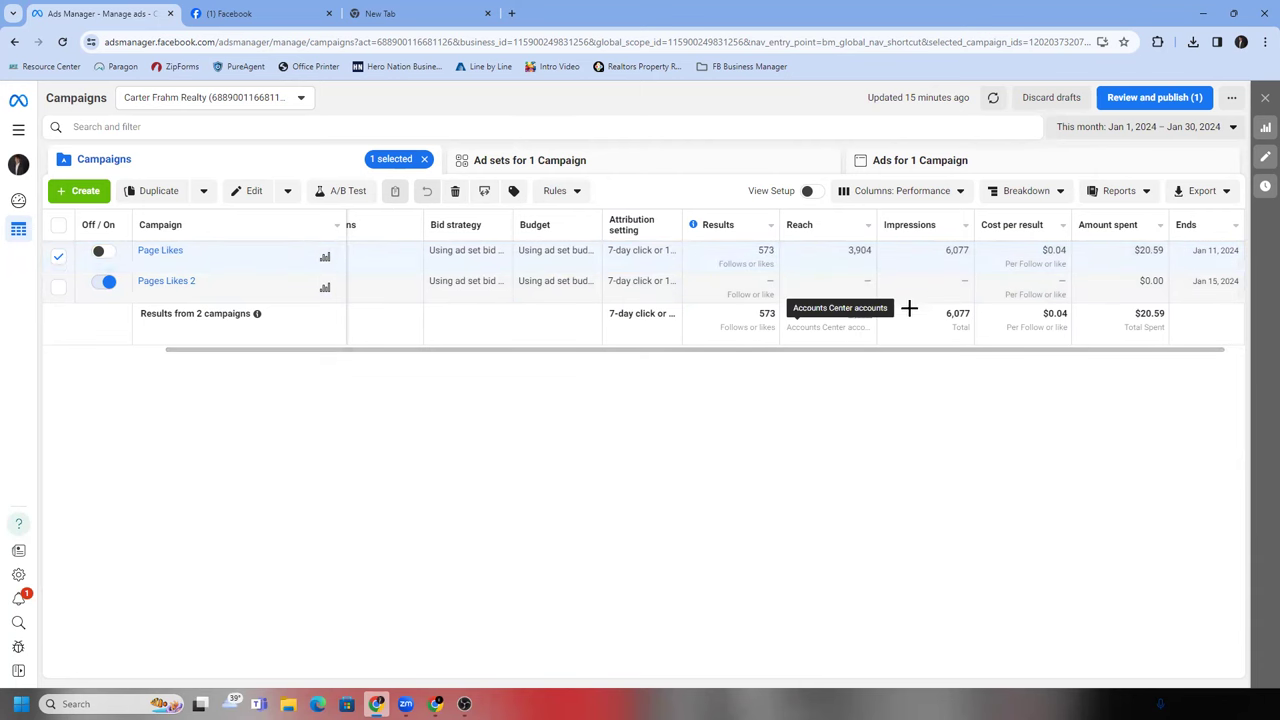
{"action": "left_click", "coordinate": [424, 159]}
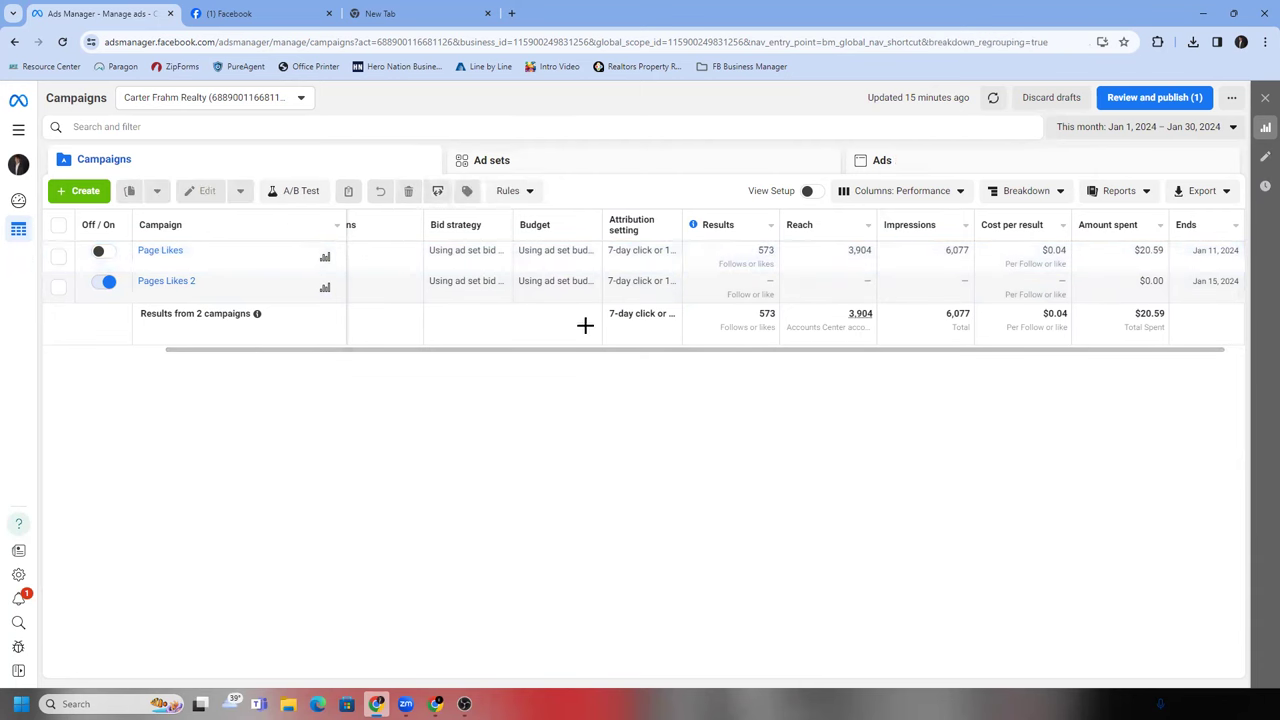
{"action": "left_click_drag", "start_coordinate": [726, 349], "coordinate": [285, 291]}
{"action": "mouse_move", "coordinate": [292, 290]}
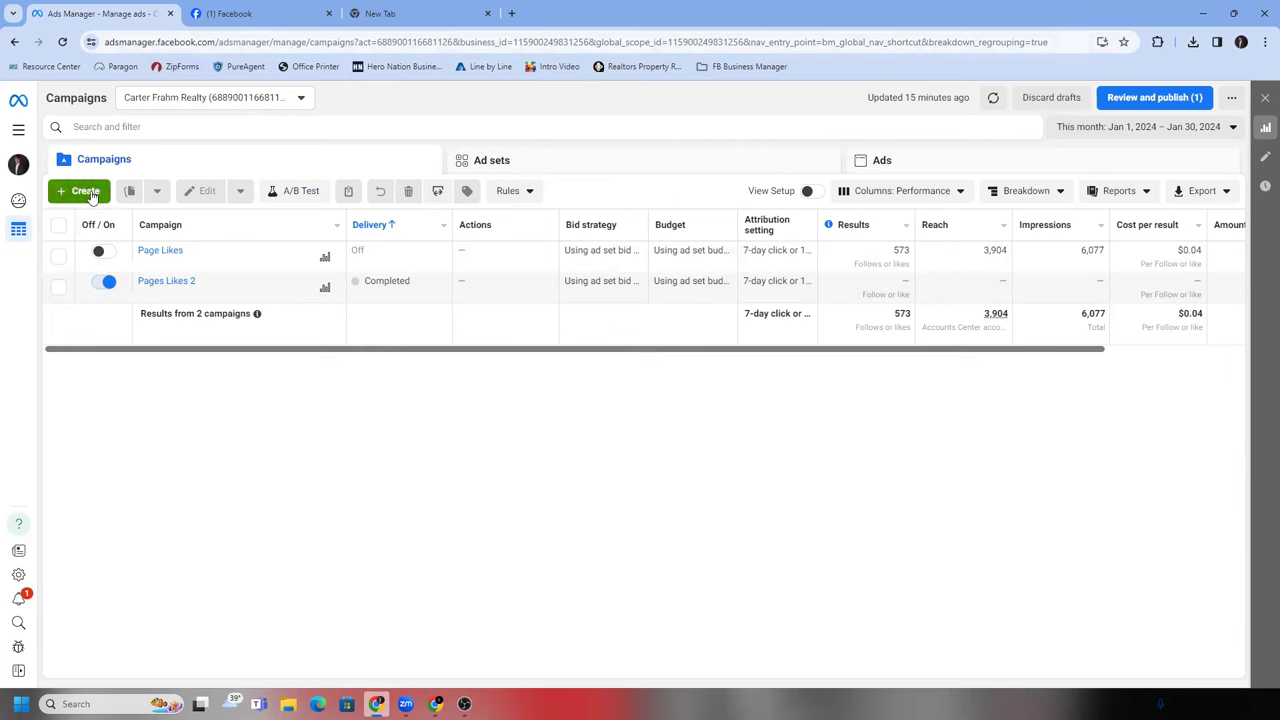
- Turn off the Pages Likes 2 campaign together with its ad set and ad, and return to the campaign list
{"action": "left_click", "coordinate": [107, 284]}
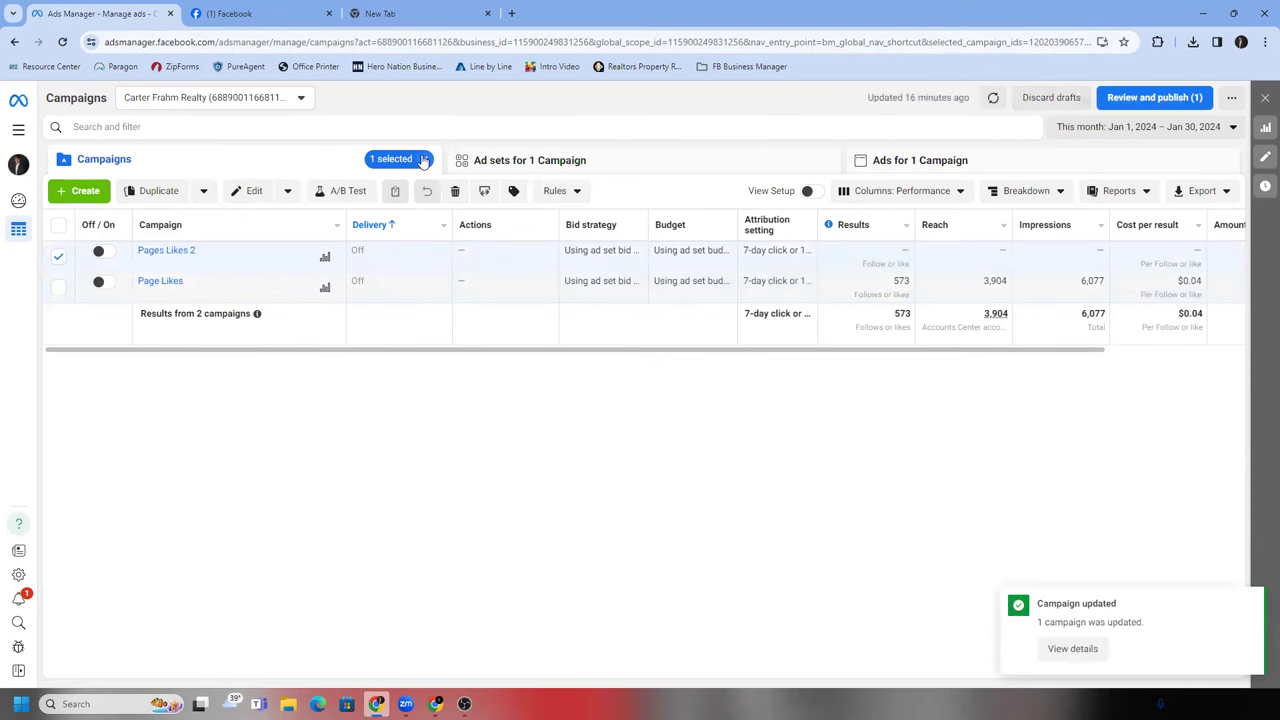
{"action": "left_click", "coordinate": [425, 160]}
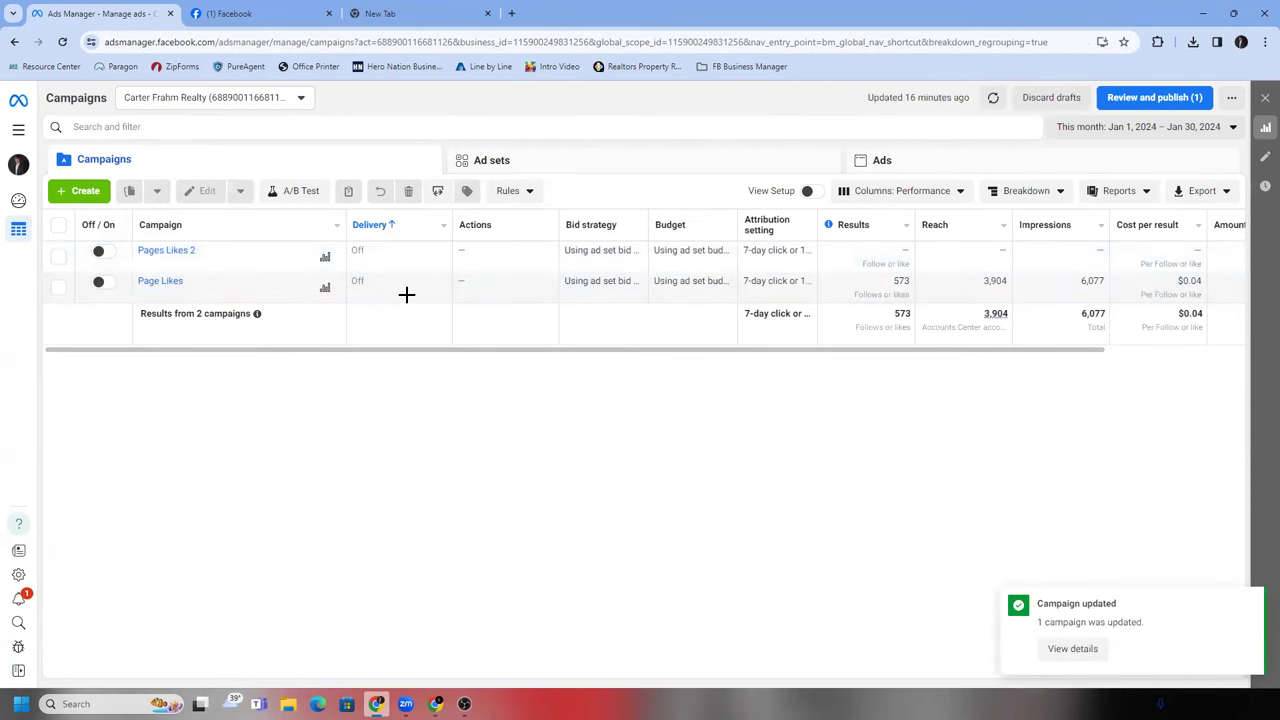
{"action": "left_click", "coordinate": [571, 157]}
{"action": "left_click", "coordinate": [109, 282]}
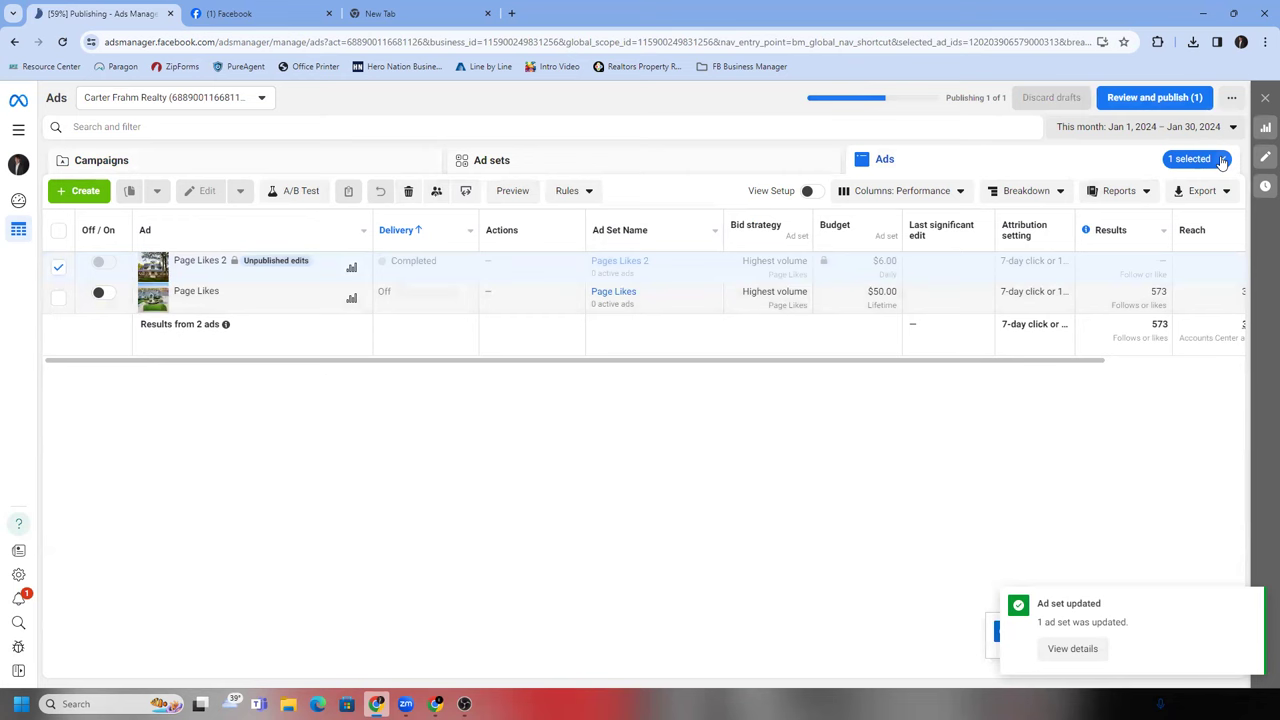
{"action": "left_click", "coordinate": [331, 166]}
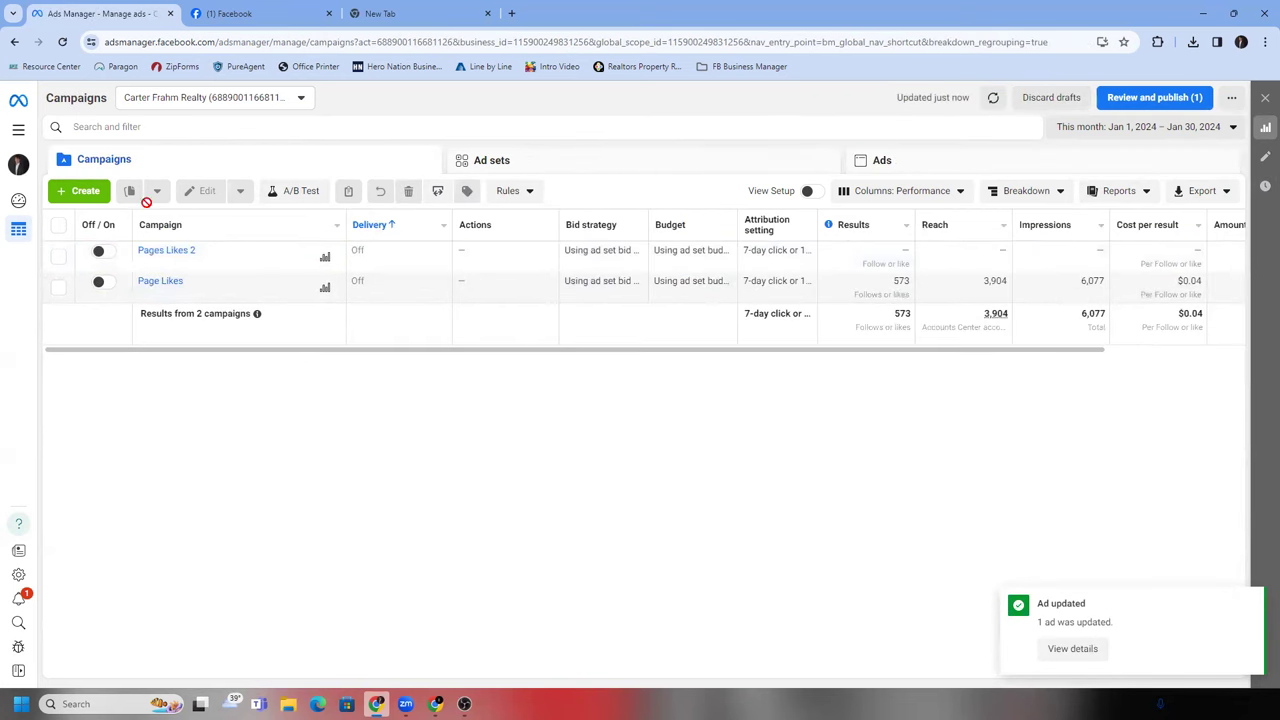
- Create a new campaign with the Auction buying type and the Awareness objective
{"action": "left_click", "coordinate": [80, 191]}
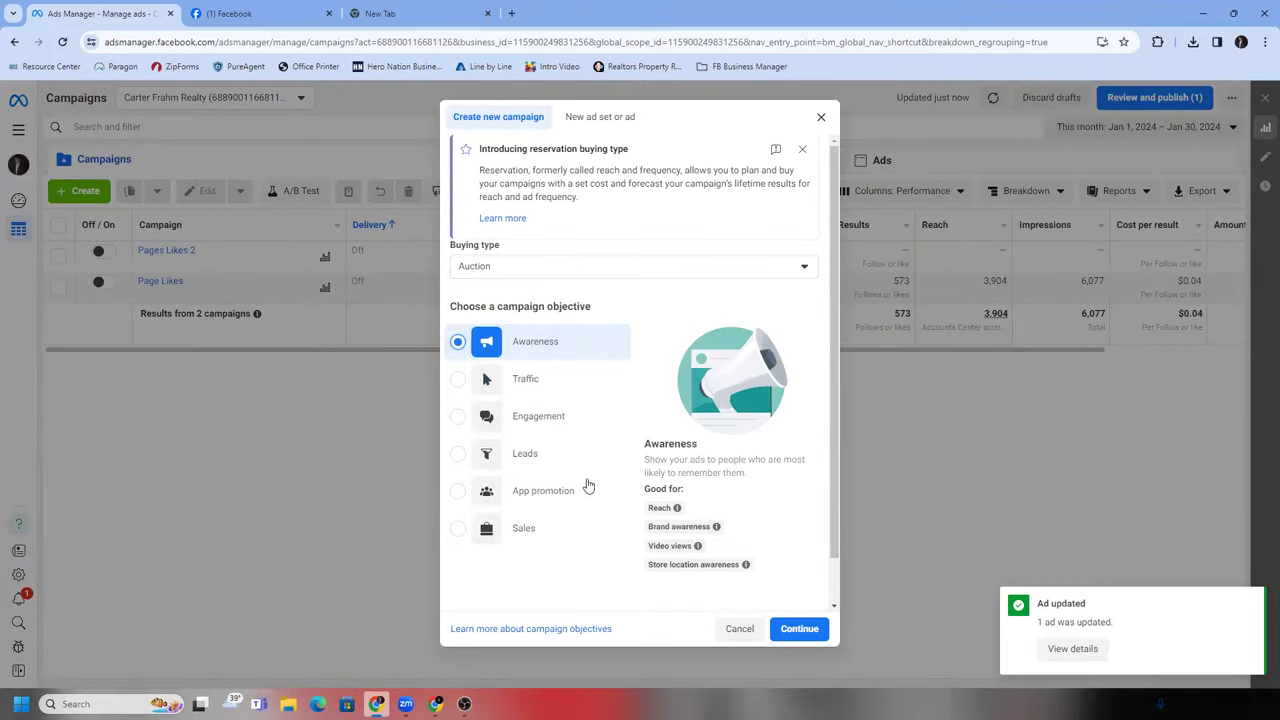
{"action": "scroll", "coordinate": [586, 486], "scroll_direction": "down", "scroll_amount": 1}
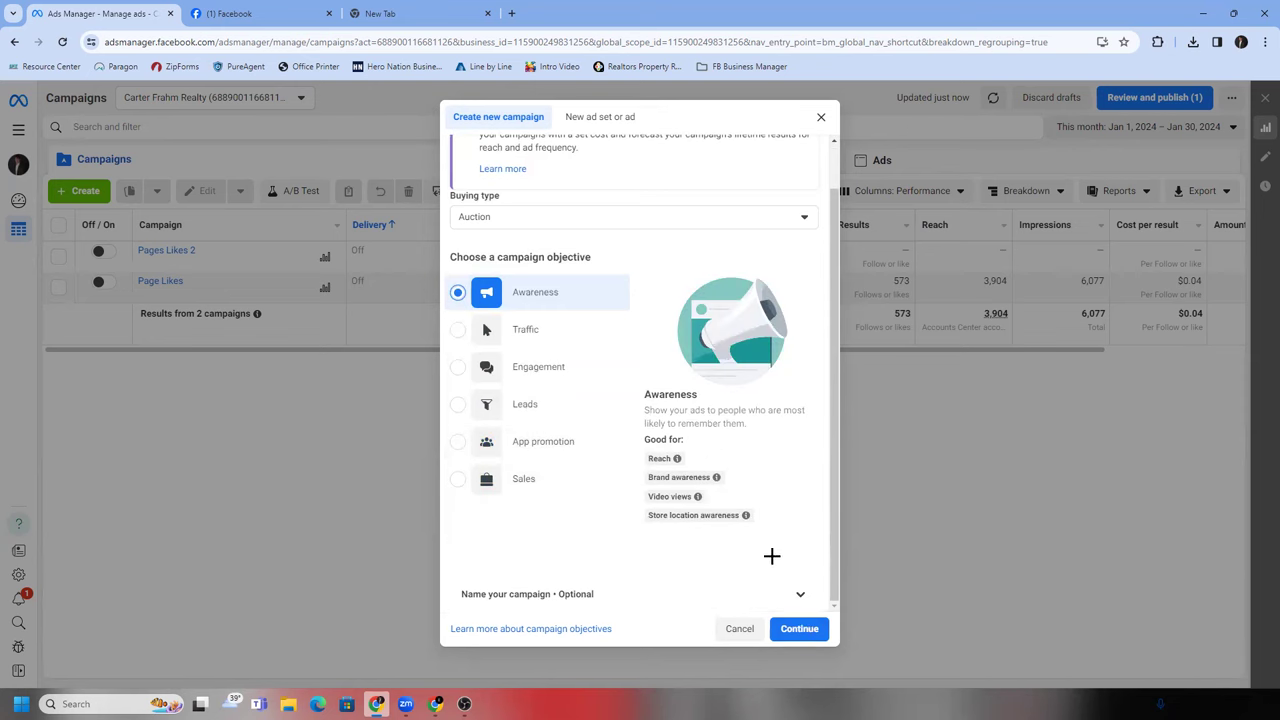
{"action": "left_click", "coordinate": [797, 628]}
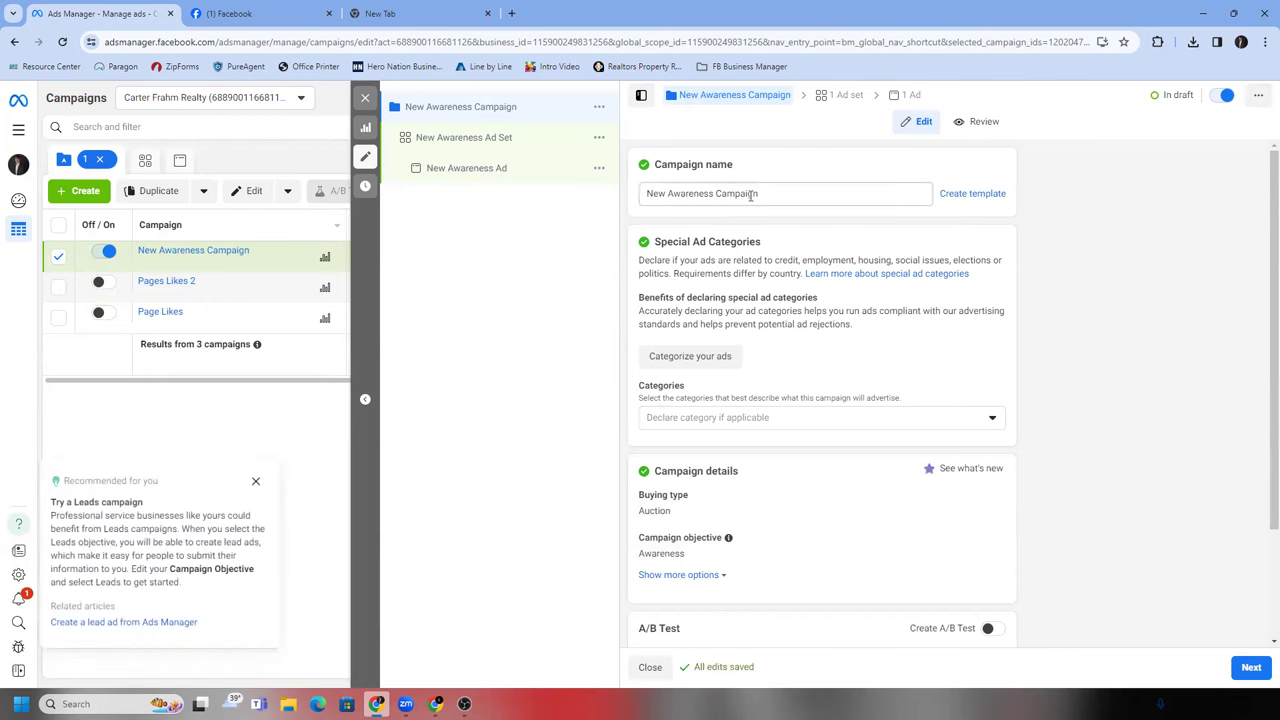
- Rename the new campaign as "Into Video (Awareness)"
{"action": "triple_click", "coordinate": [754, 194]}
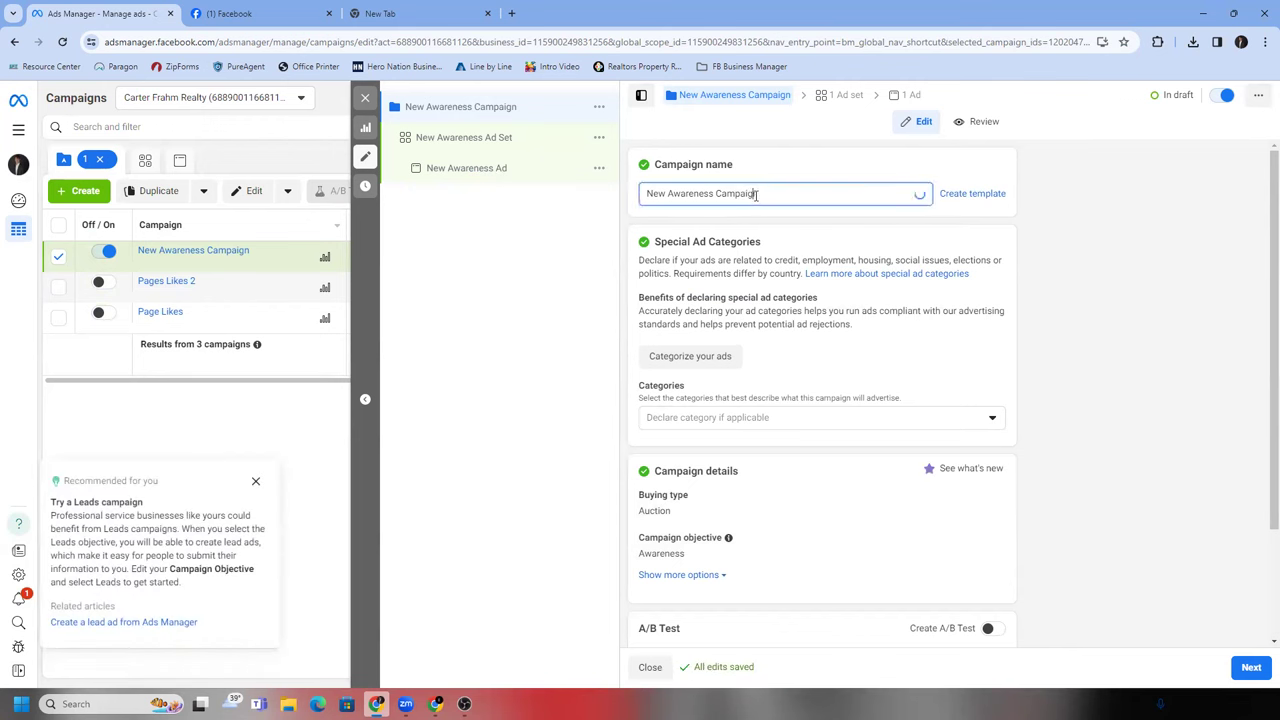
{"action": "key", "text": "BackSpace"}
{"action": "type", "text": "Into Video (Awareness"}
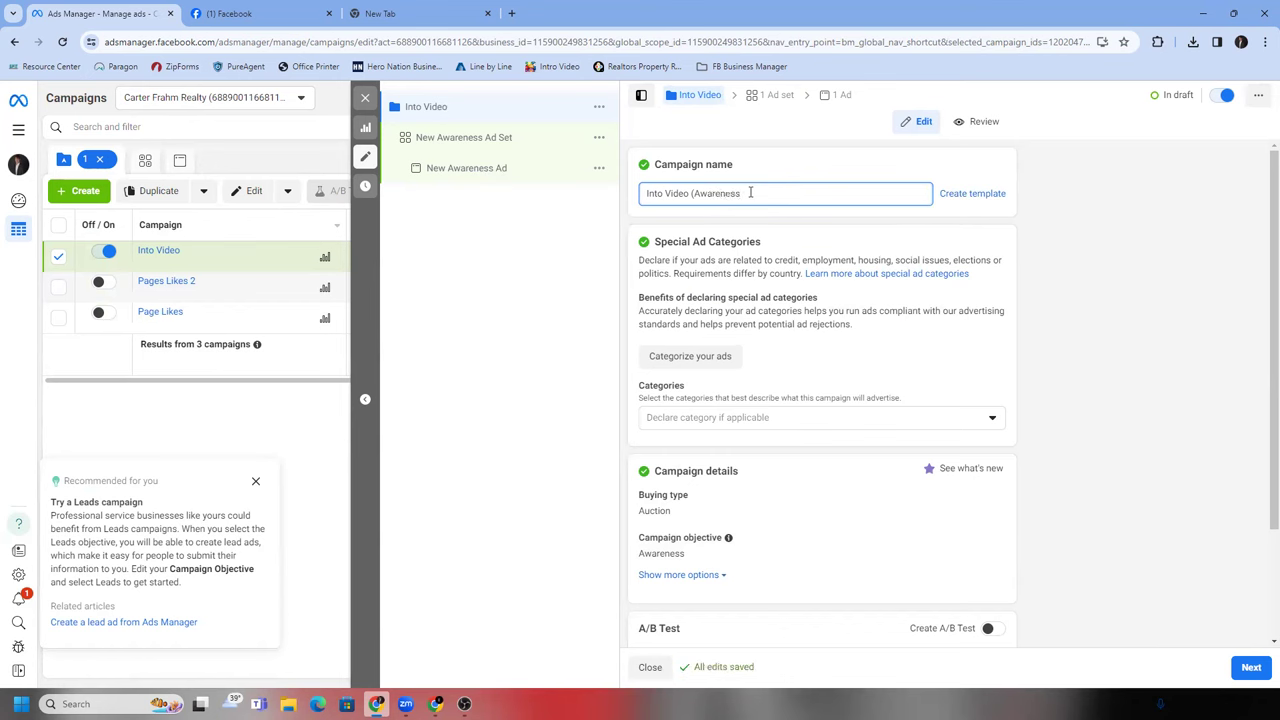
{"action": "type", "text": ")"}
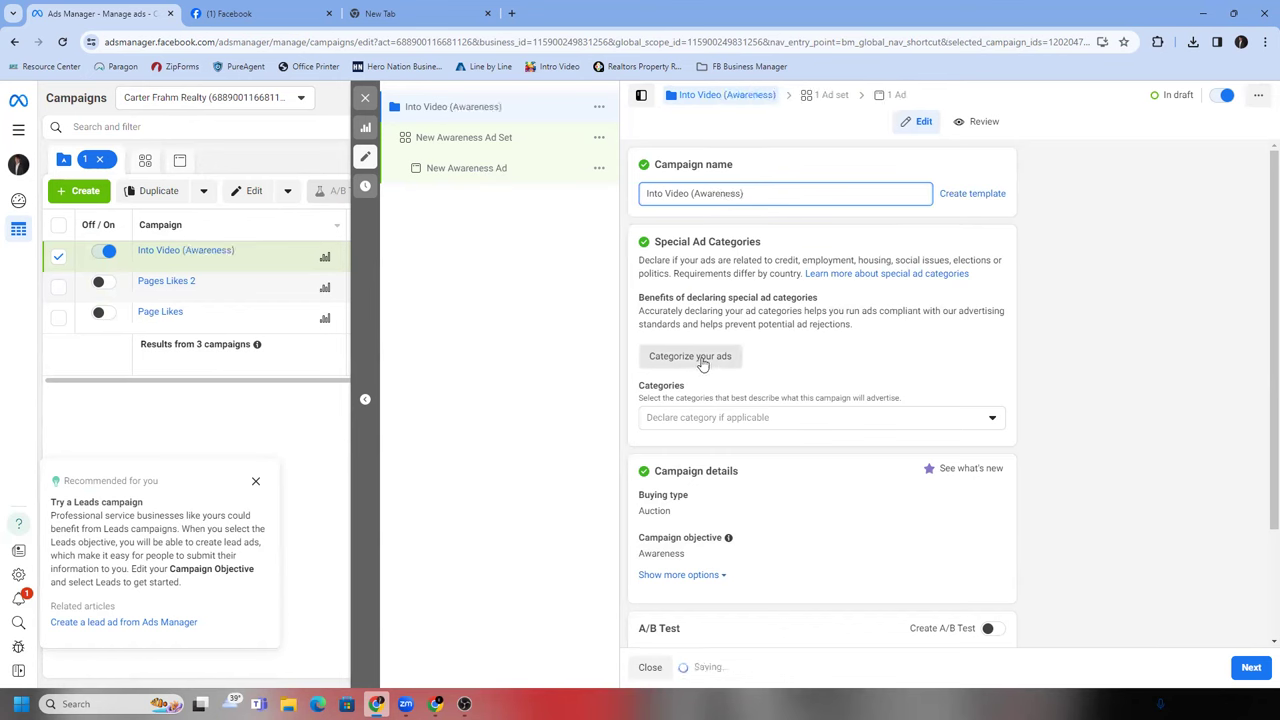
- Declare Housing as the campaign's special ad category and proceed to the ad set settings
{"action": "left_click", "coordinate": [700, 418]}
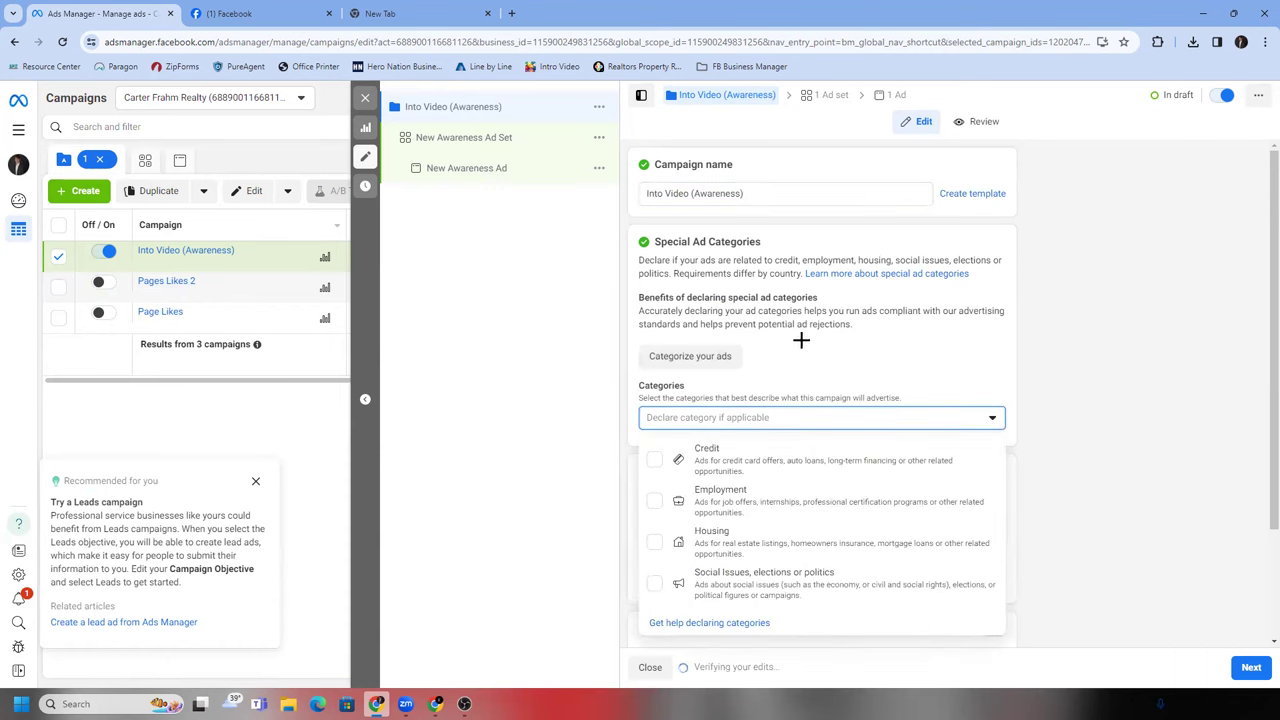
{"action": "scroll", "coordinate": [801, 340], "scroll_direction": "down", "scroll_amount": 1}
{"action": "left_click", "coordinate": [808, 534]}
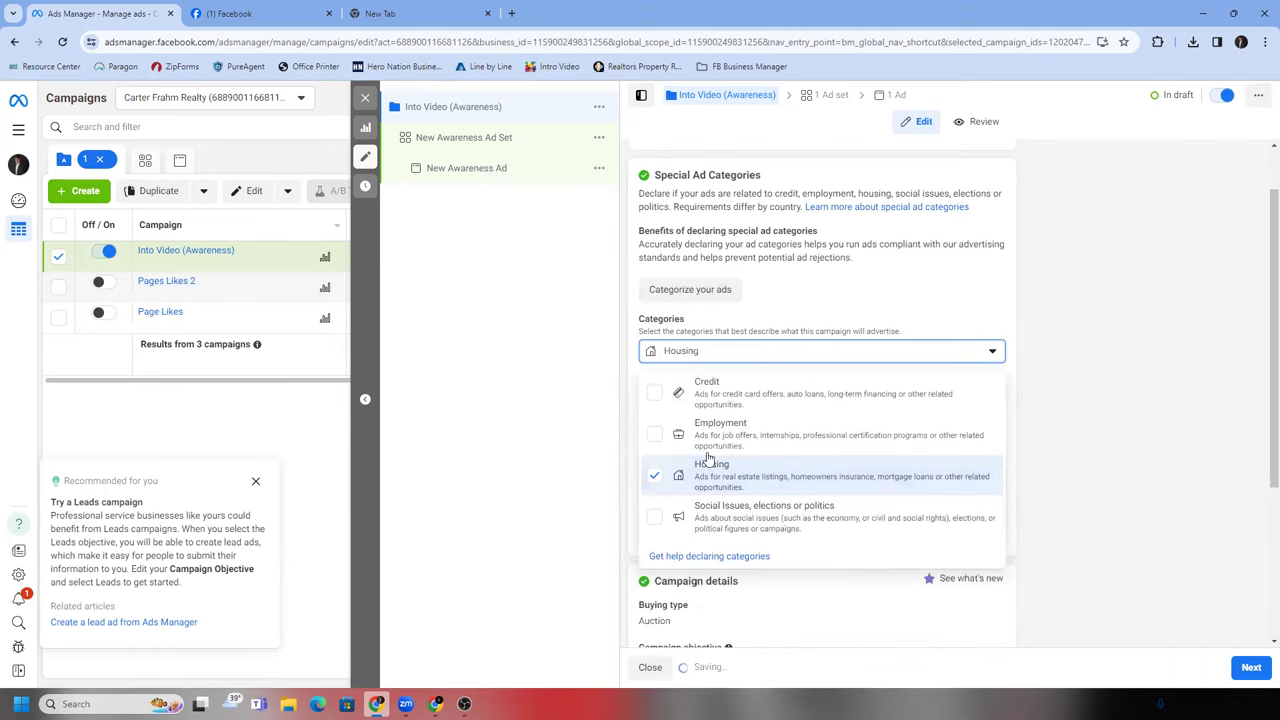
{"action": "left_click", "coordinate": [546, 394]}
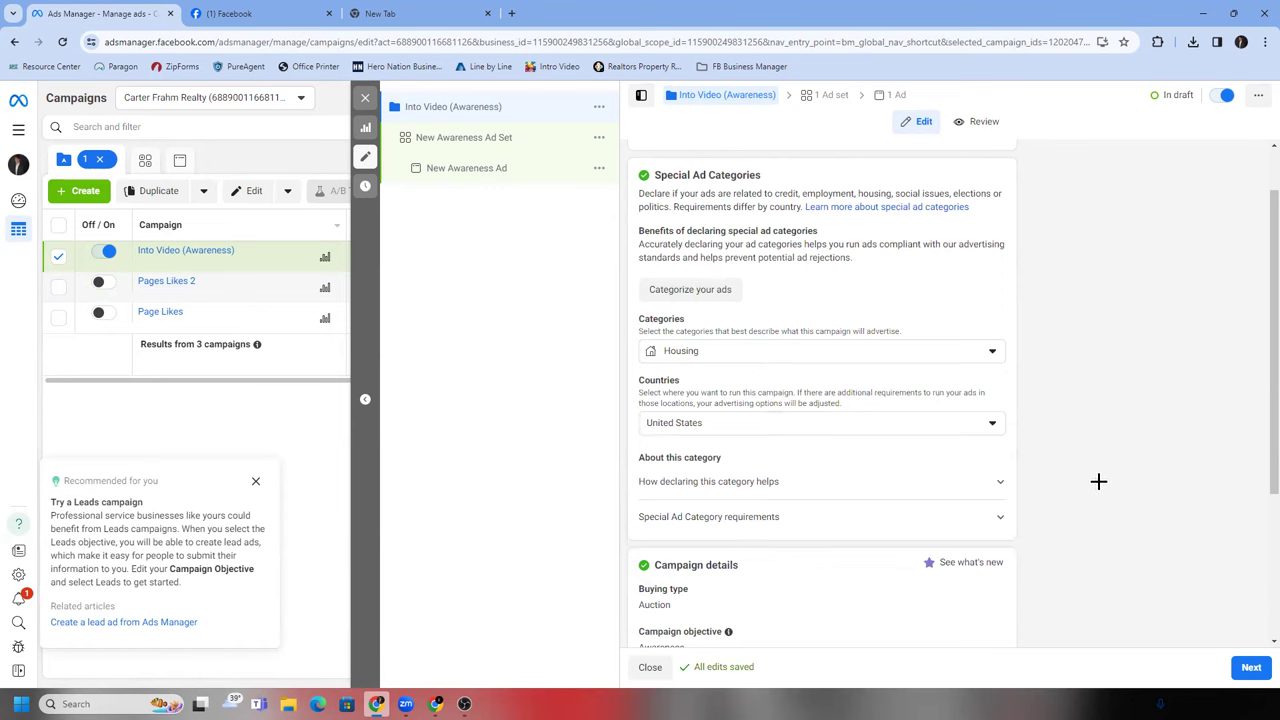
{"action": "scroll", "coordinate": [1098, 481], "scroll_direction": "down", "scroll_amount": 2}
{"action": "scroll", "coordinate": [1089, 471], "scroll_direction": "down", "scroll_amount": 1}
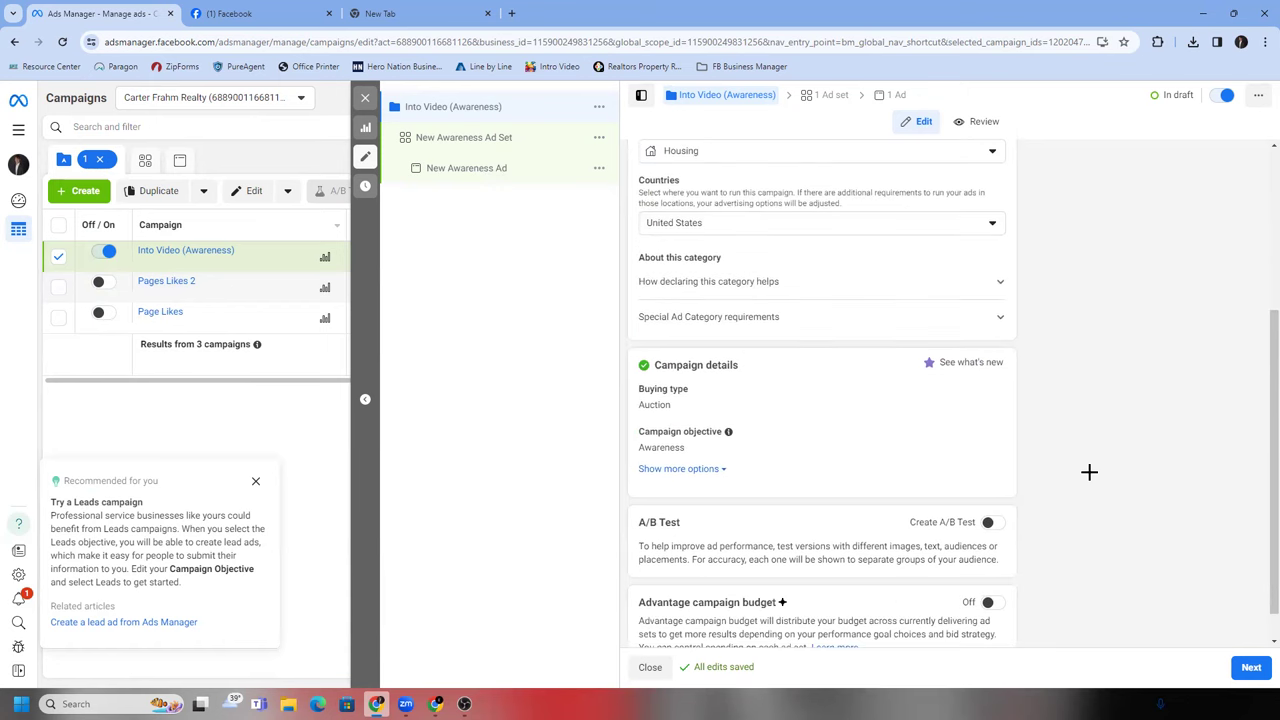
{"action": "left_click", "coordinate": [1249, 667]}
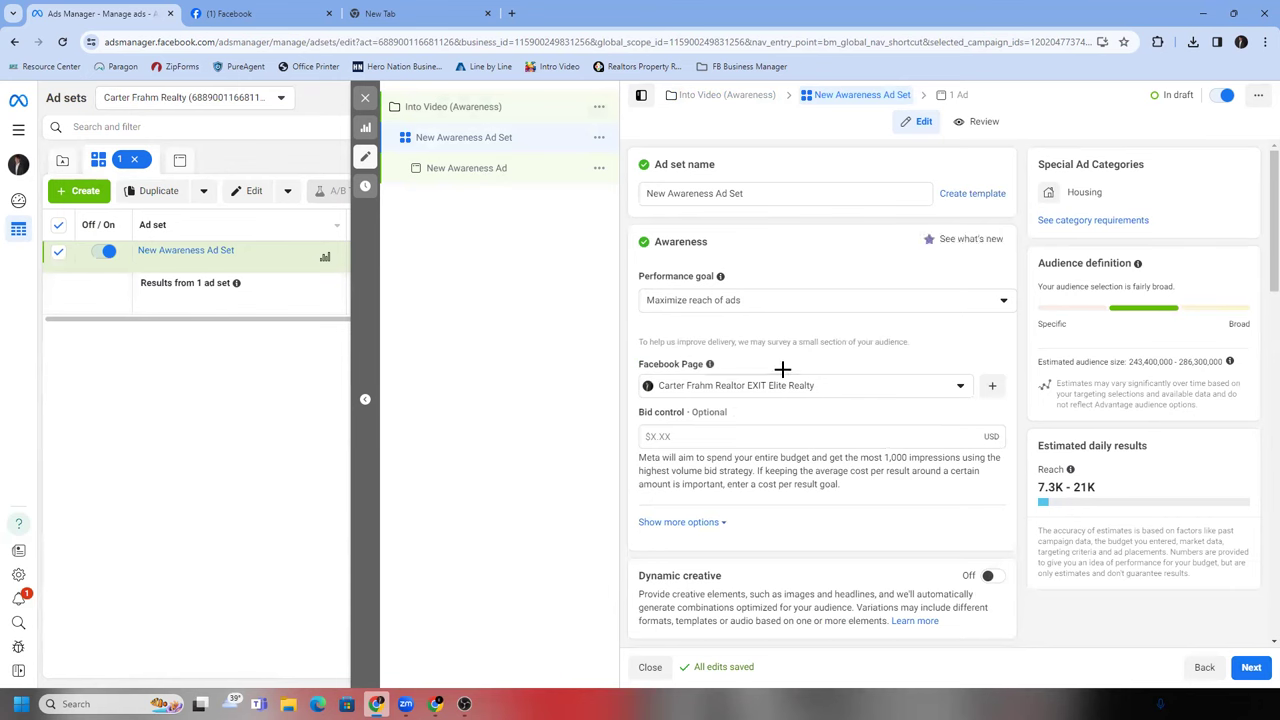
- Review the ad set's performance goal choices and show its additional frequency cap, charging and delivery options
{"action": "left_click", "coordinate": [811, 303]}
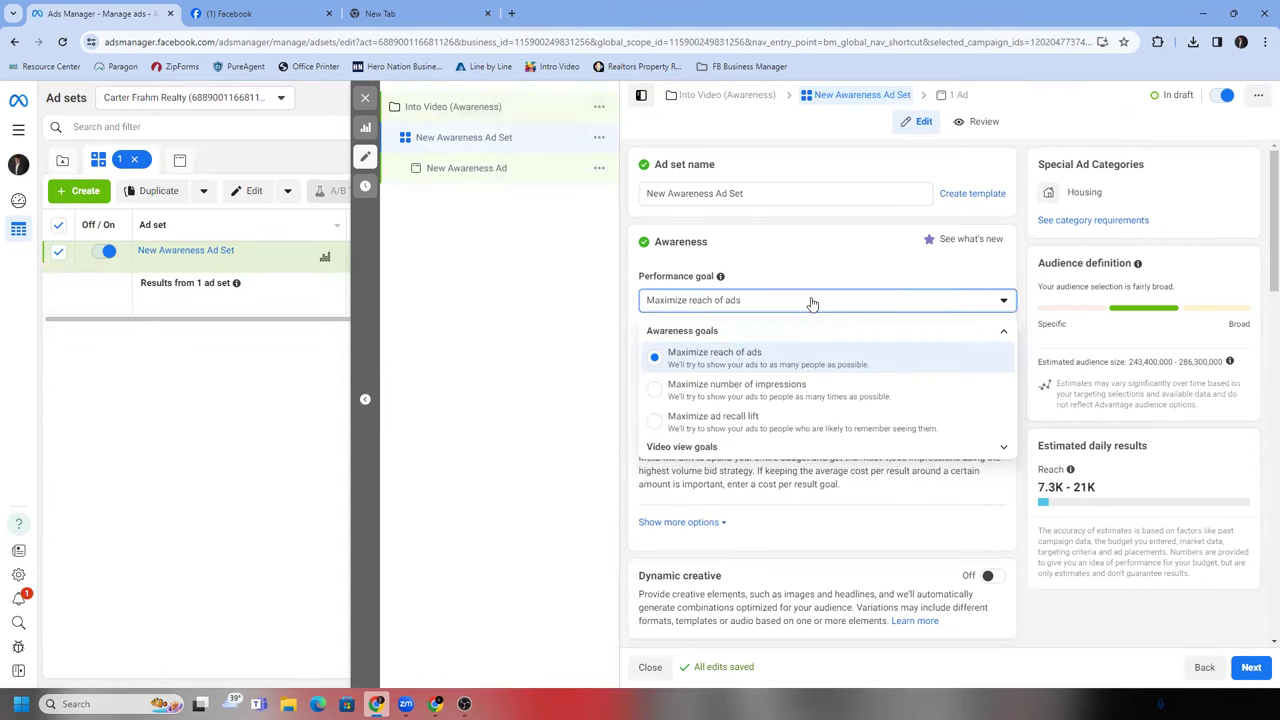
{"action": "left_click", "coordinate": [811, 303]}
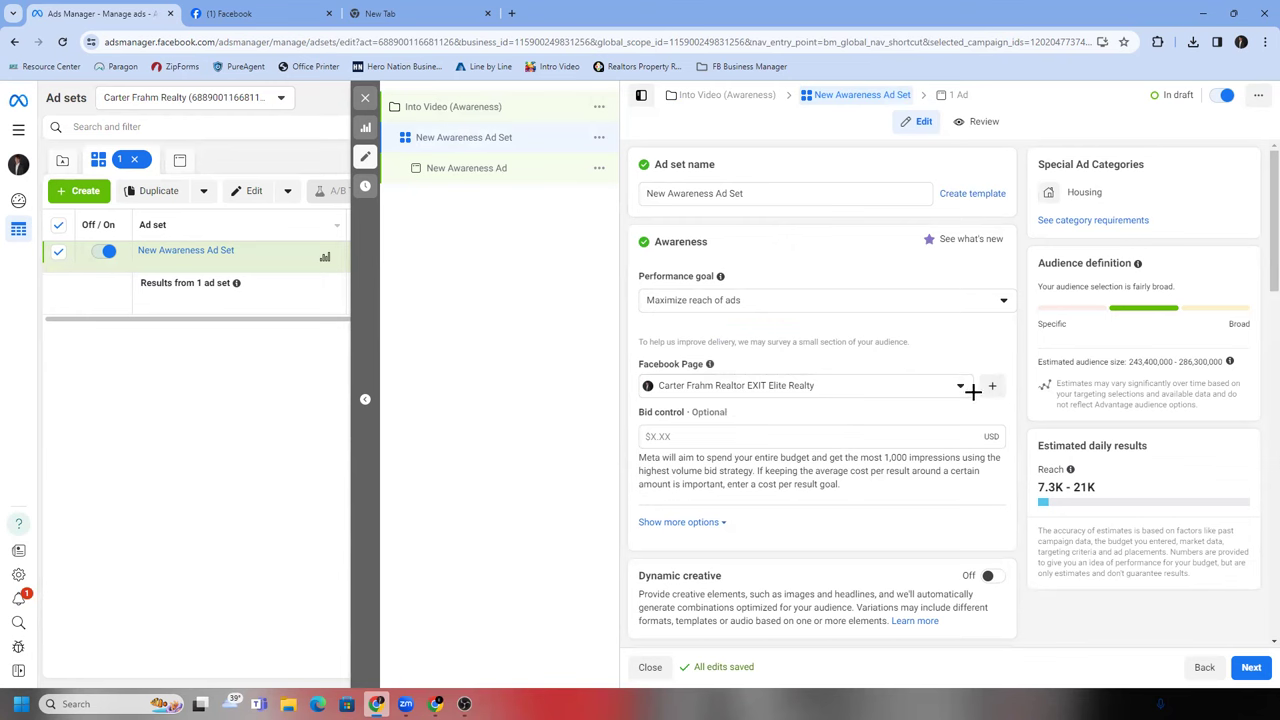
{"action": "left_click", "coordinate": [722, 523]}
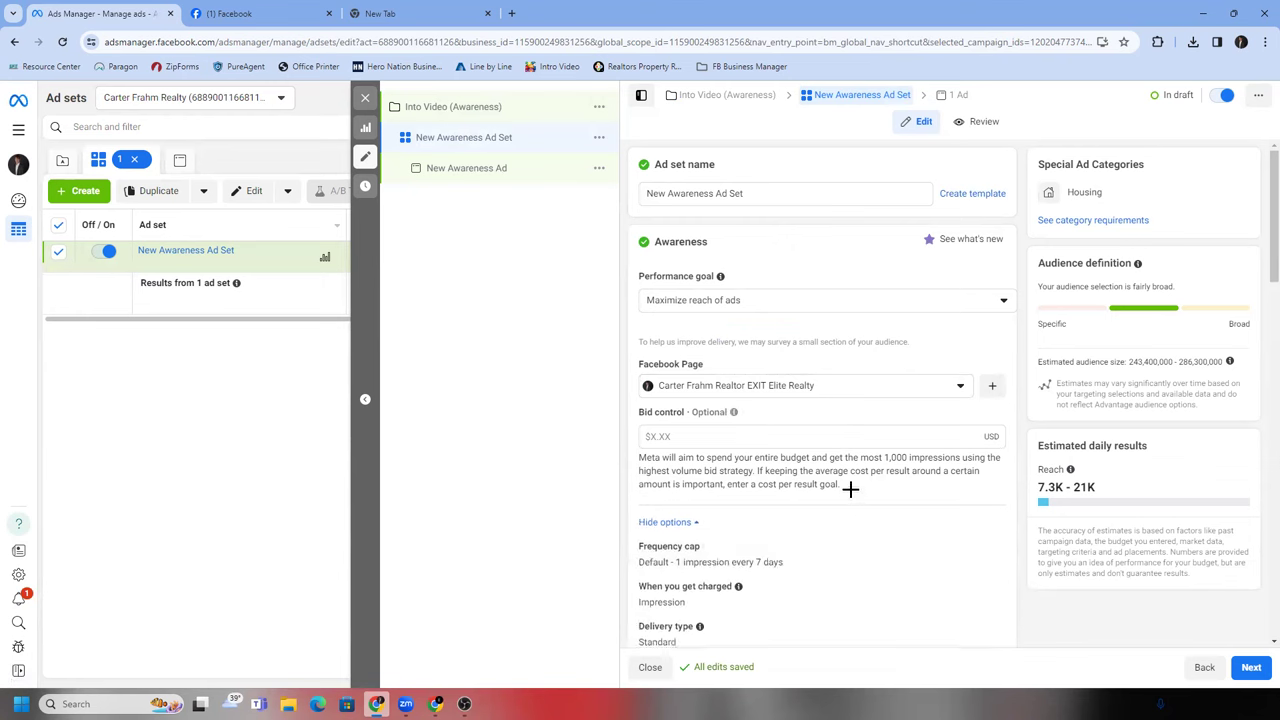
{"action": "scroll", "coordinate": [849, 485], "scroll_direction": "down", "scroll_amount": 1}
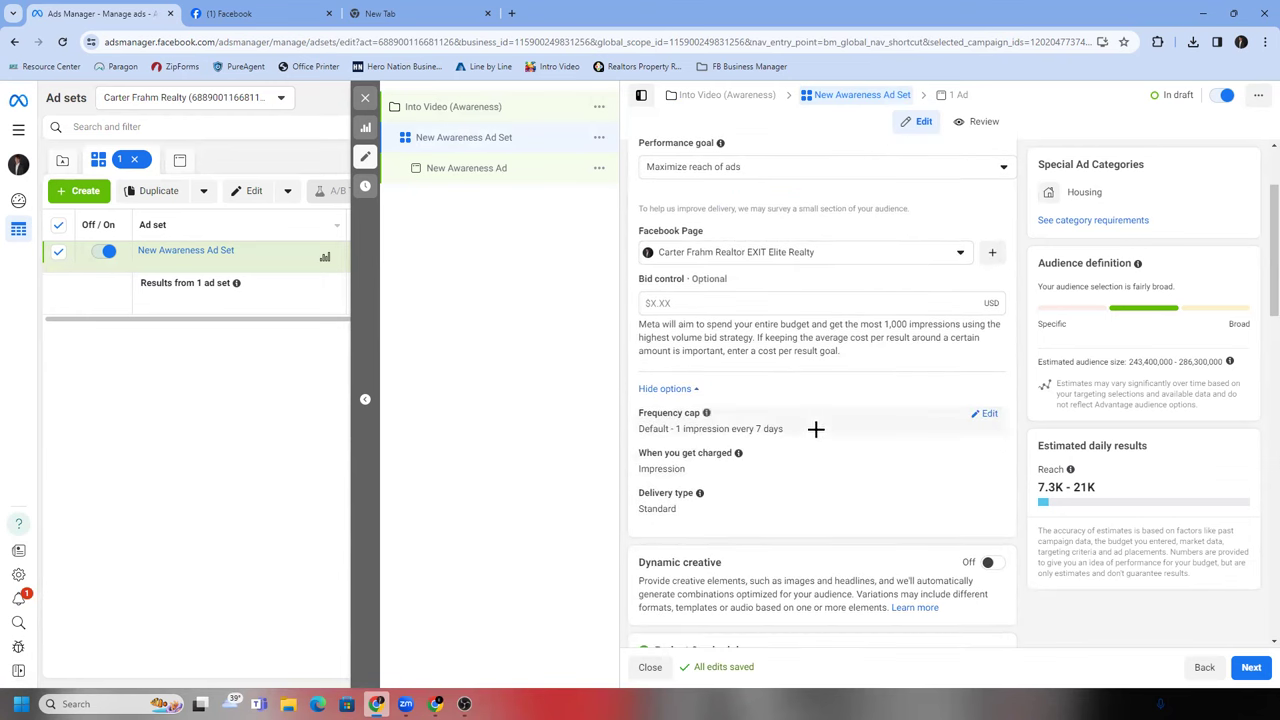
- Switch the ad set from a daily to a lifetime budget and set the amount to $50.00
{"action": "scroll", "coordinate": [814, 432], "scroll_direction": "down", "scroll_amount": 2}
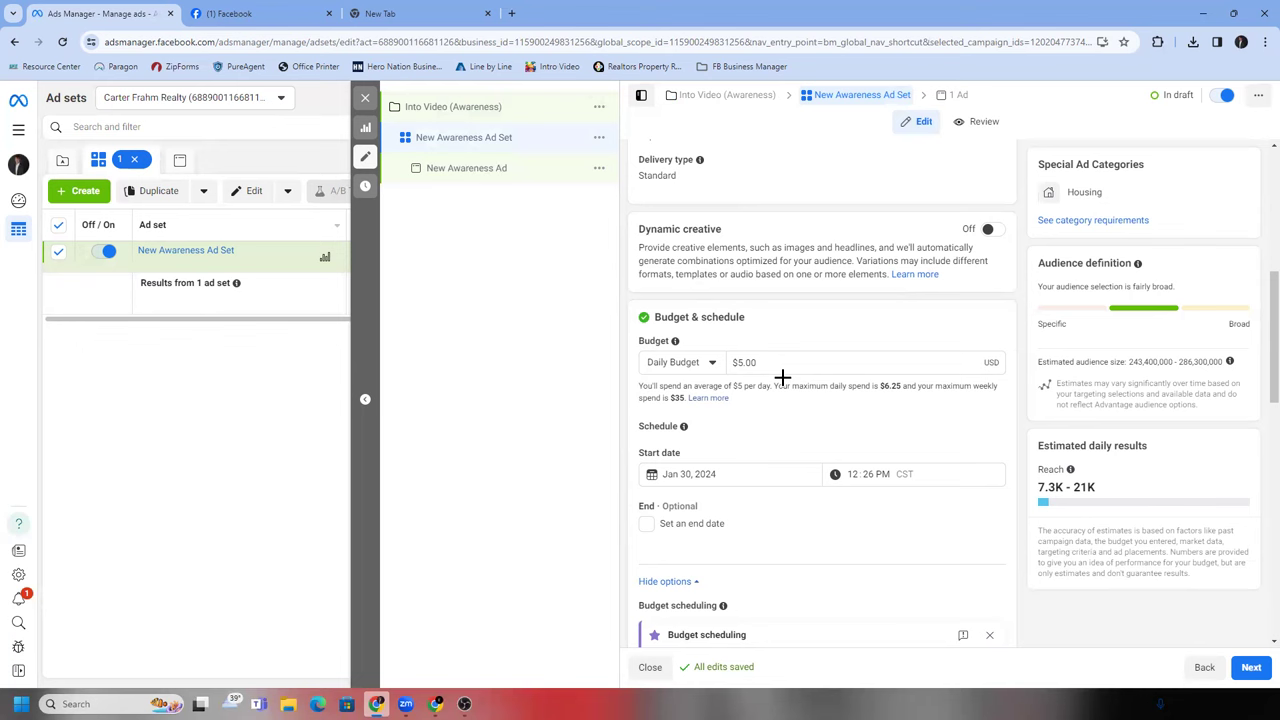
{"action": "left_click", "coordinate": [765, 365]}
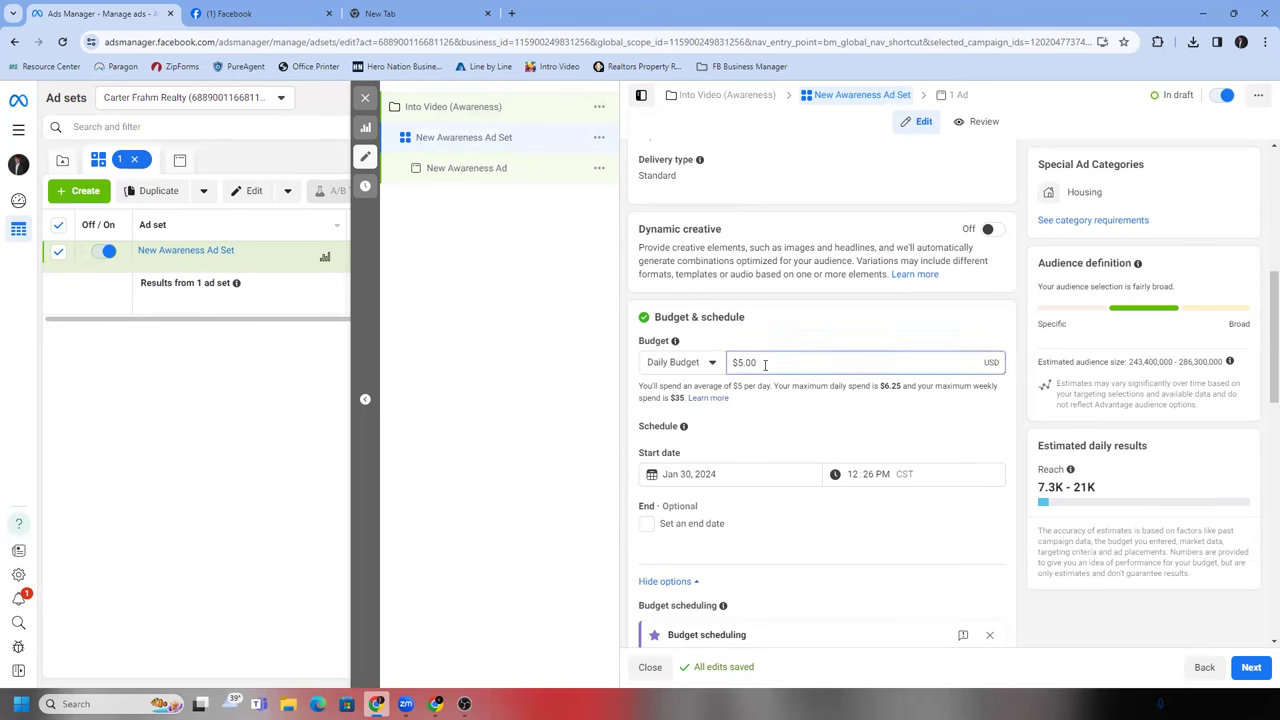
{"action": "left_click", "coordinate": [710, 363]}
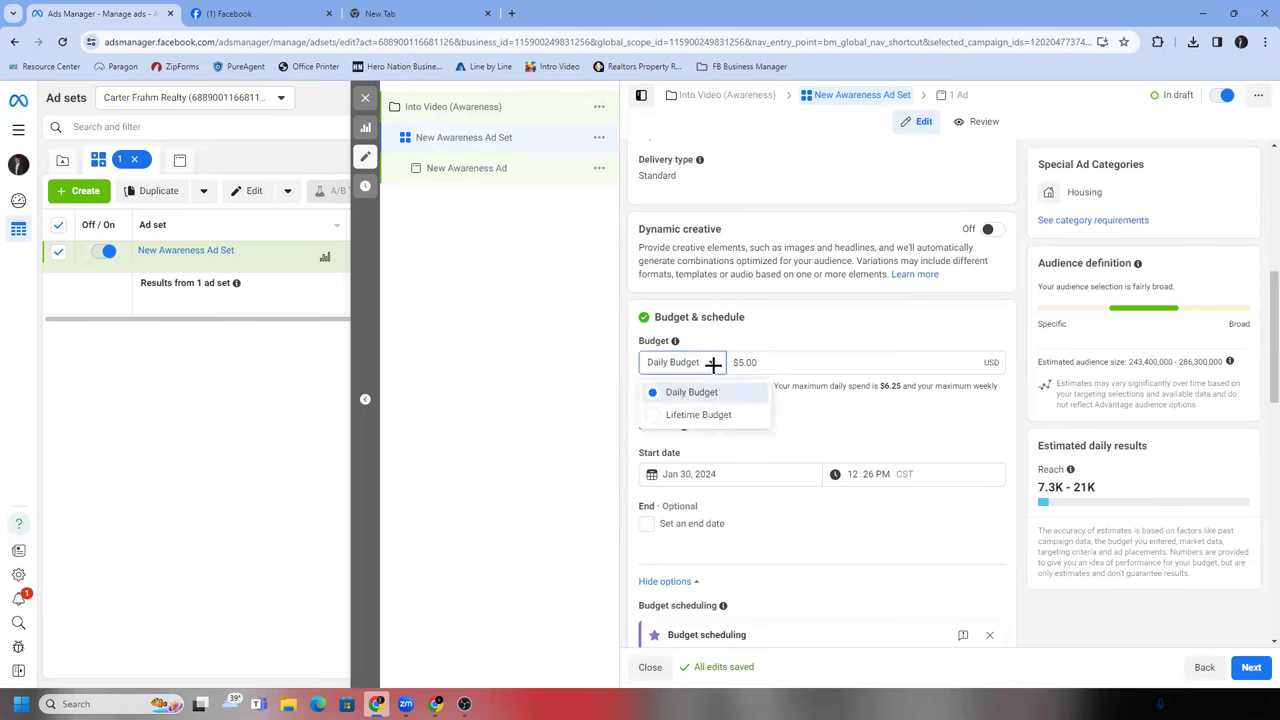
{"action": "left_click", "coordinate": [740, 414]}
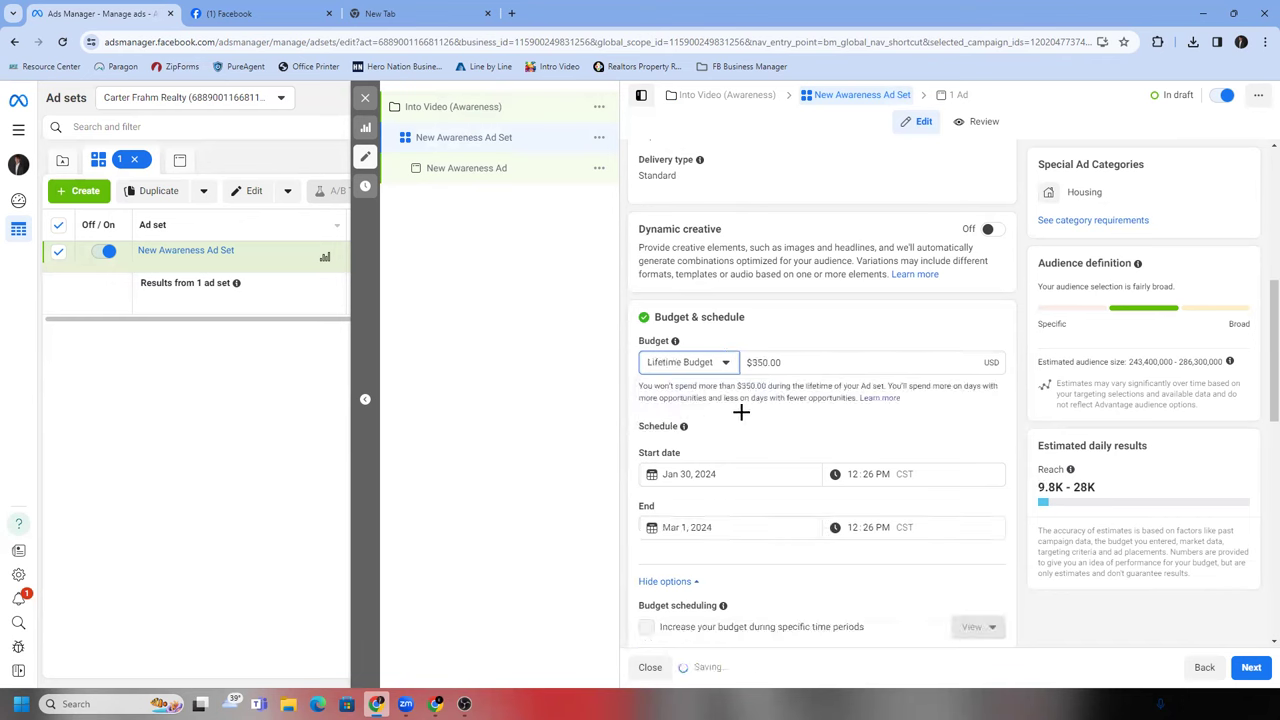
{"action": "triple_click", "coordinate": [808, 362]}
{"action": "type", "text": "50"}
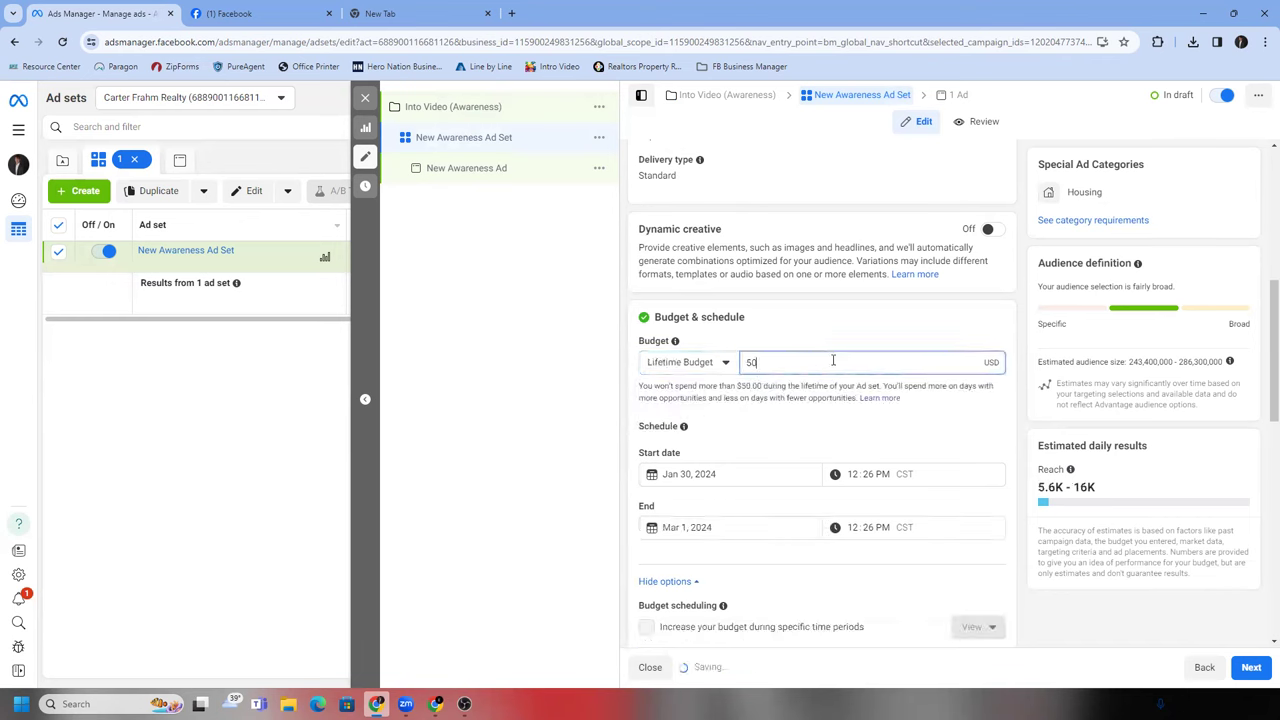
{"action": "type", "text": ".00"}
{"action": "left_click", "coordinate": [750, 441]}
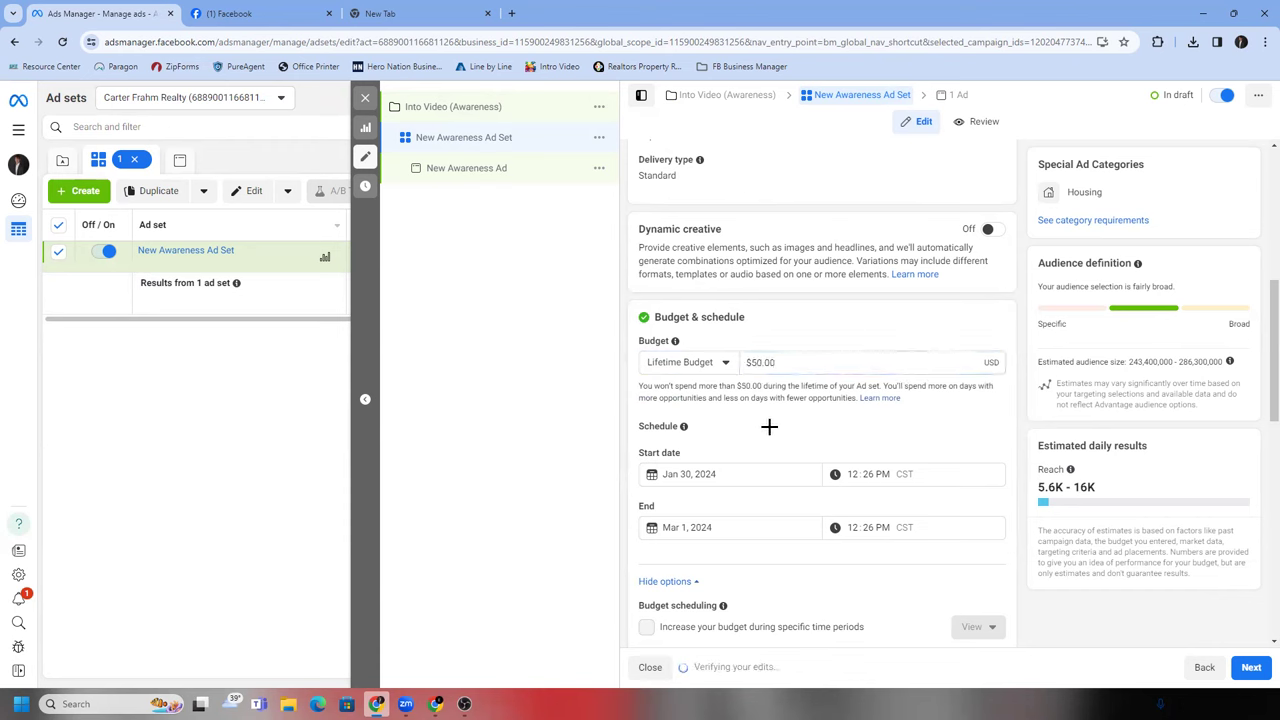
- Schedule the ad set to start on Jan 31, 2024 at 06:00 AM
{"action": "left_click", "coordinate": [696, 474]}
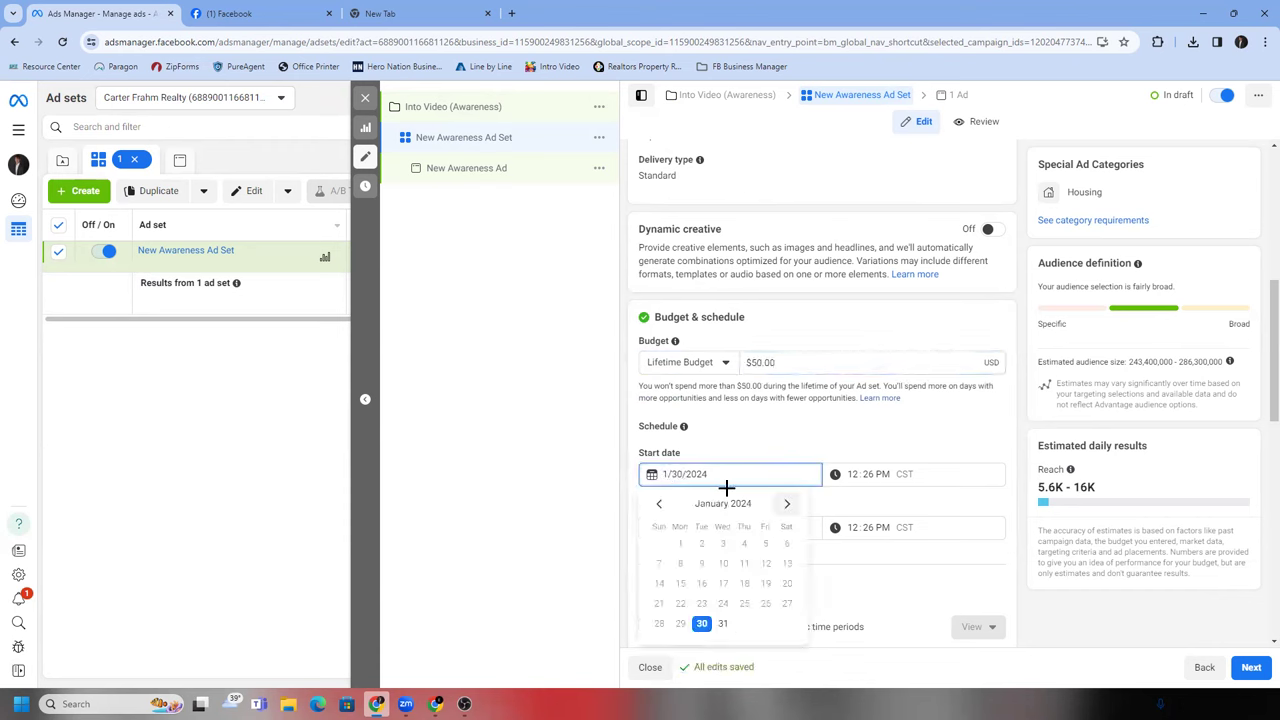
{"action": "left_click", "coordinate": [721, 625]}
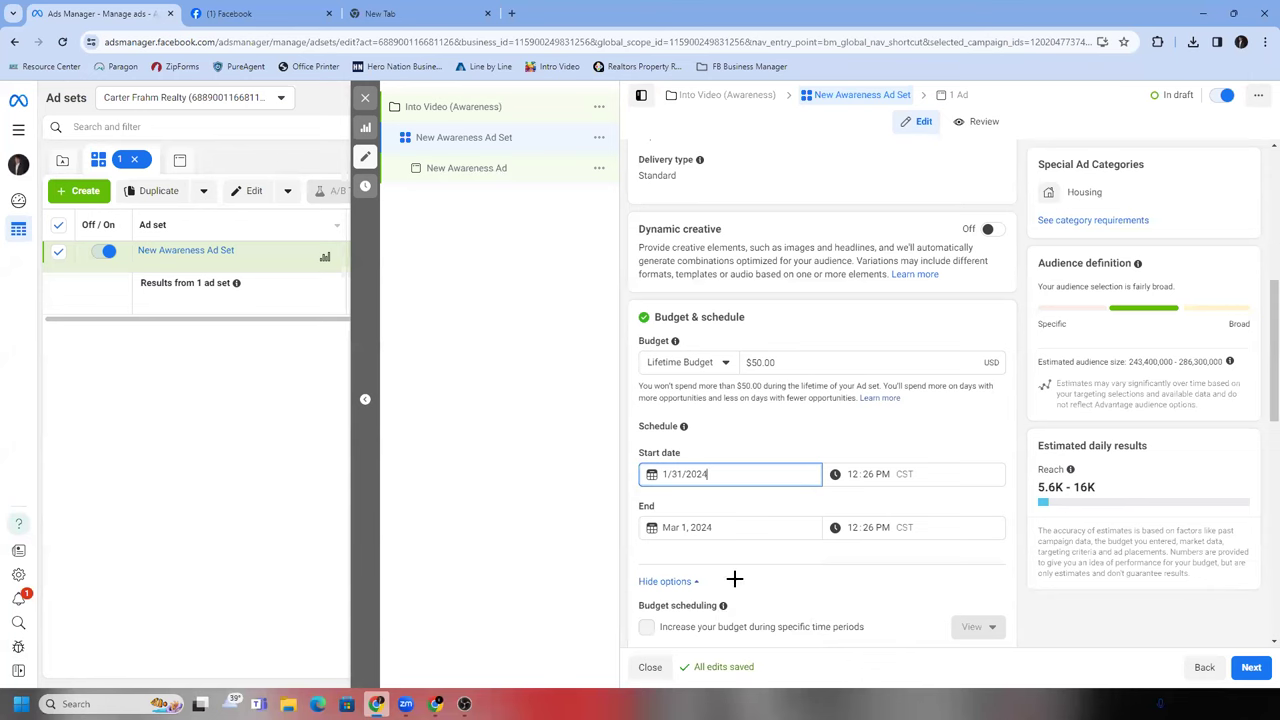
{"action": "left_click", "coordinate": [873, 474]}
{"action": "left_click", "coordinate": [850, 474]}
{"action": "type", "text": "6"}
{"action": "left_click", "coordinate": [868, 474]}
{"action": "type", "text": "00"}
{"action": "left_click", "coordinate": [880, 475]}
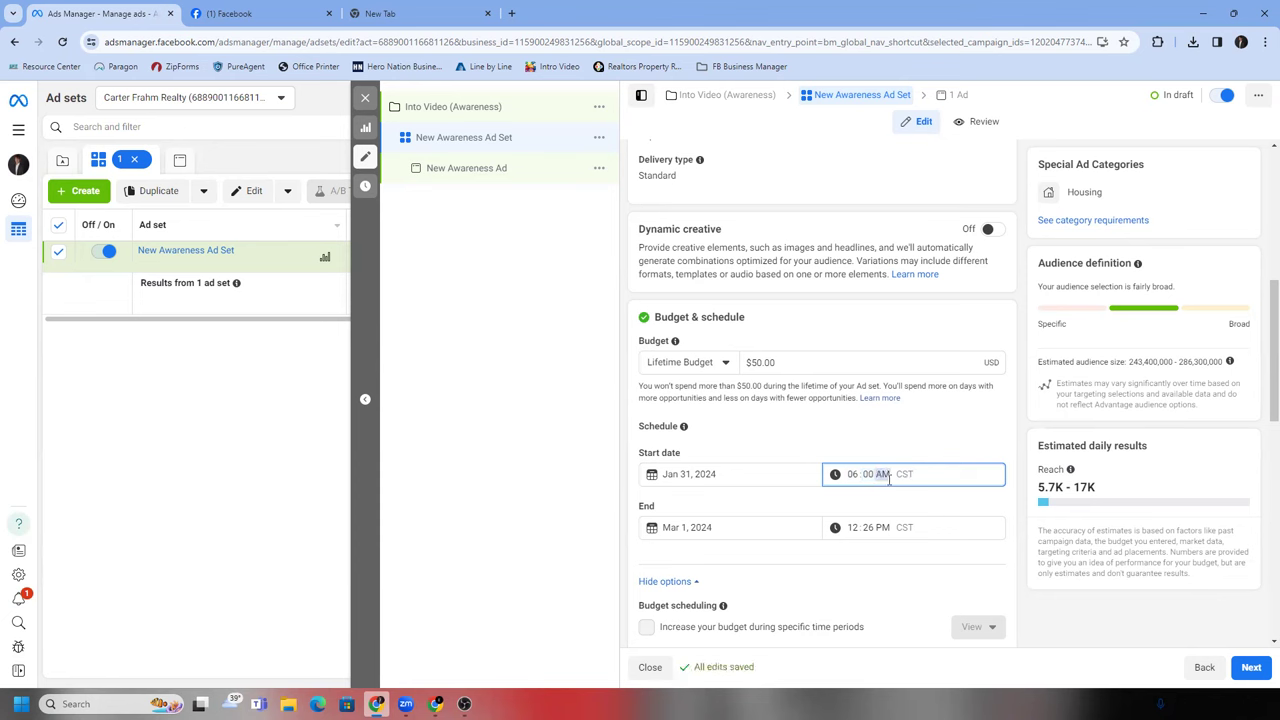
- Schedule the ad set to end on Feb 15, 2024 at 06:00 AM
{"action": "left_click", "coordinate": [714, 526]}
{"action": "left_click", "coordinate": [788, 355]}
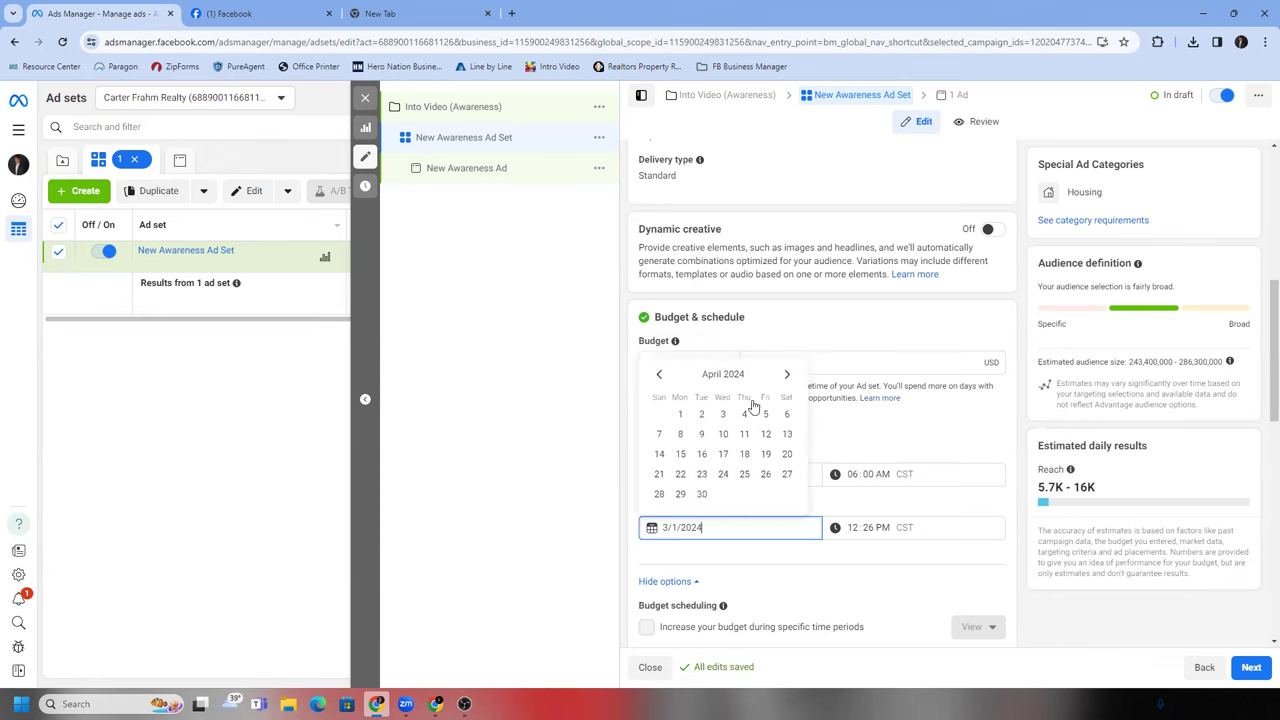
{"action": "left_click", "coordinate": [659, 374]}
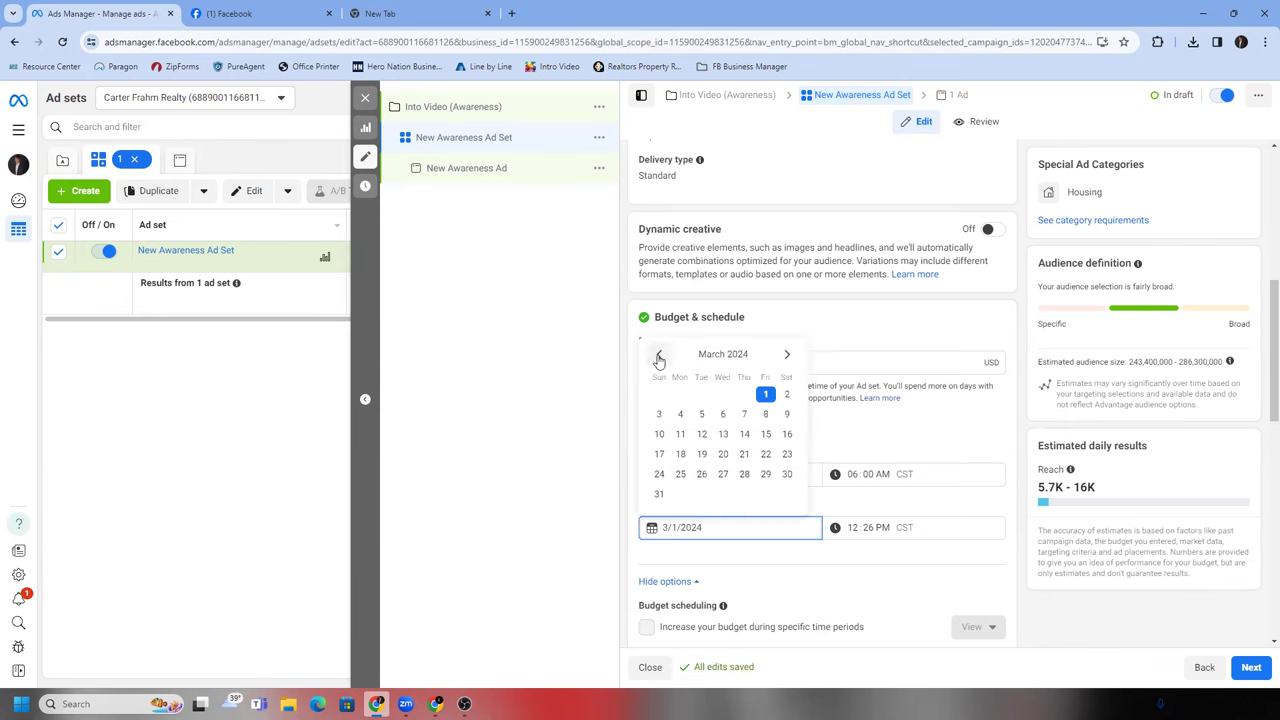
{"action": "left_click", "coordinate": [658, 354]}
{"action": "left_click", "coordinate": [744, 454]}
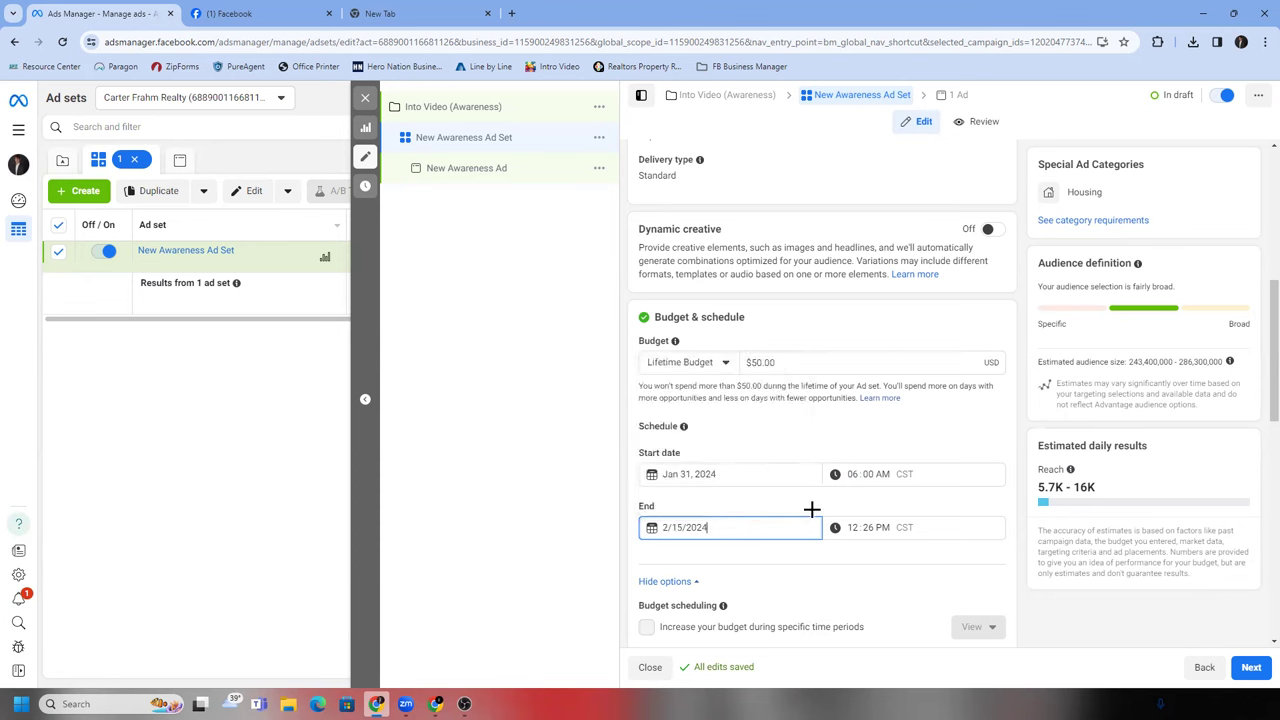
{"action": "left_click", "coordinate": [856, 530]}
{"action": "type", "text": "06"}
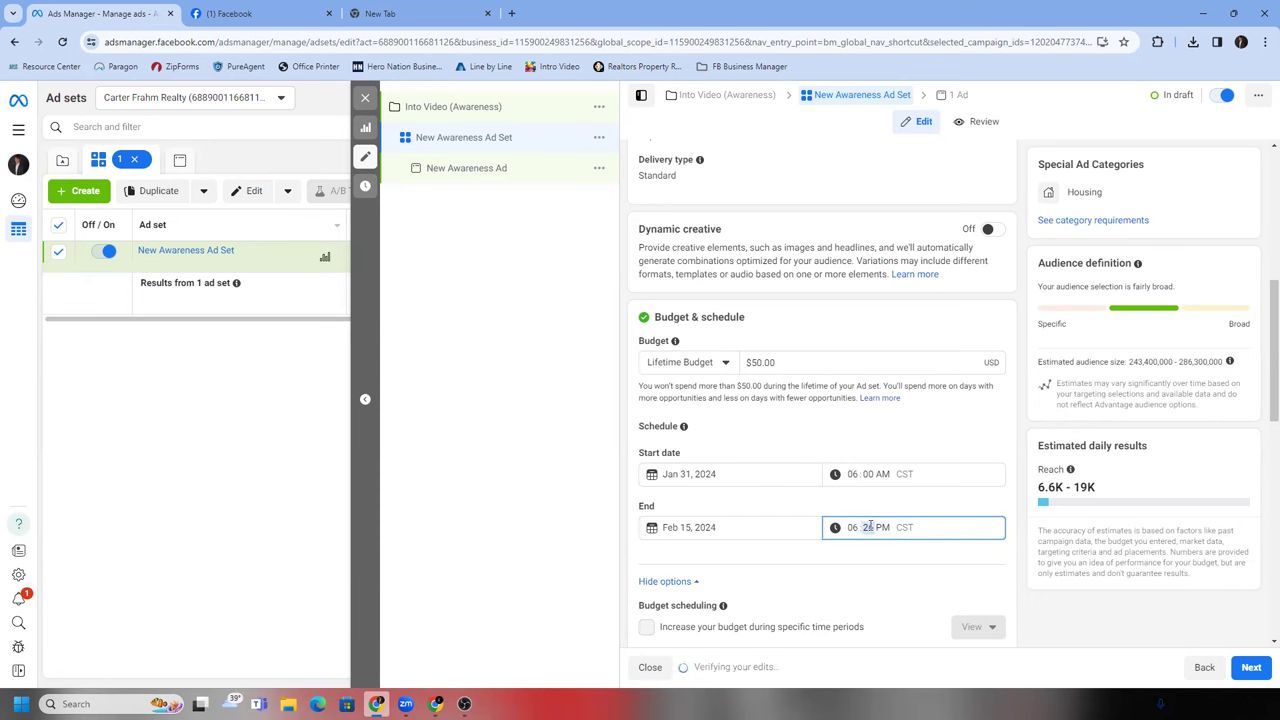
{"action": "type", "text": "00a"}
{"action": "left_click", "coordinate": [886, 600]}
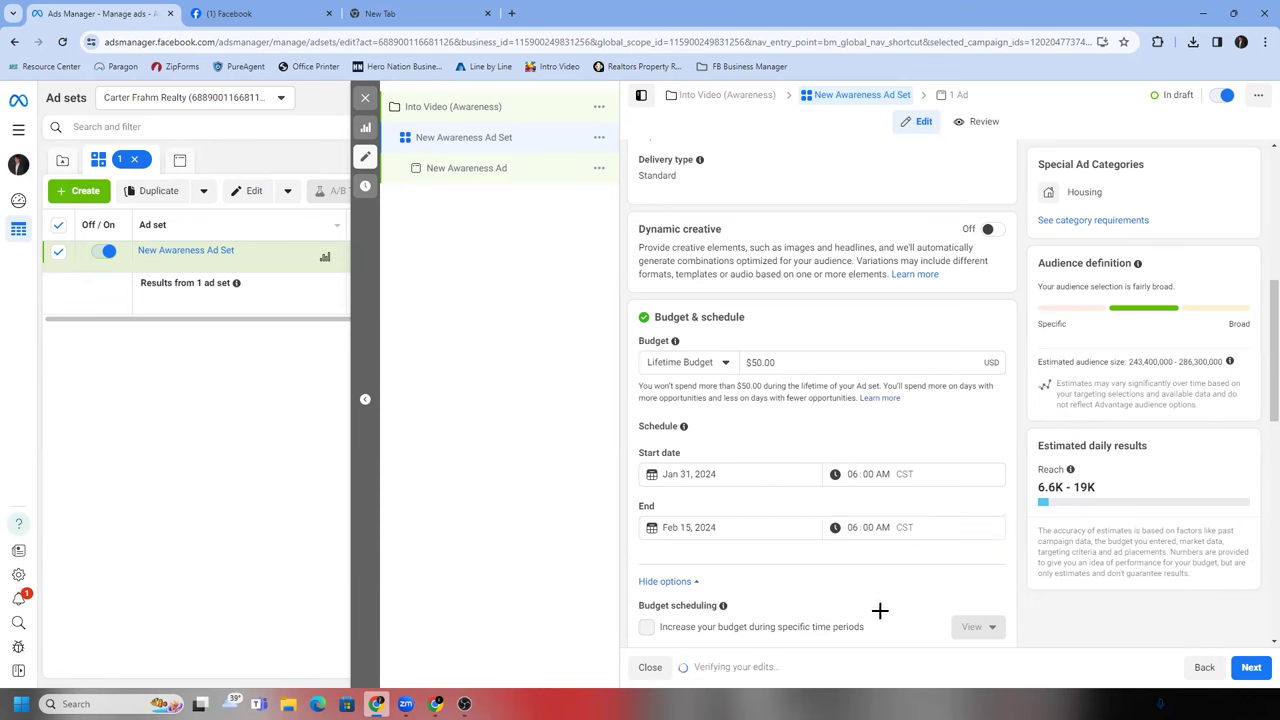
- Replace United States with Appleton, Wisconsin as the audience location of the ad set
{"action": "scroll", "coordinate": [873, 609], "scroll_direction": "down", "scroll_amount": 1}
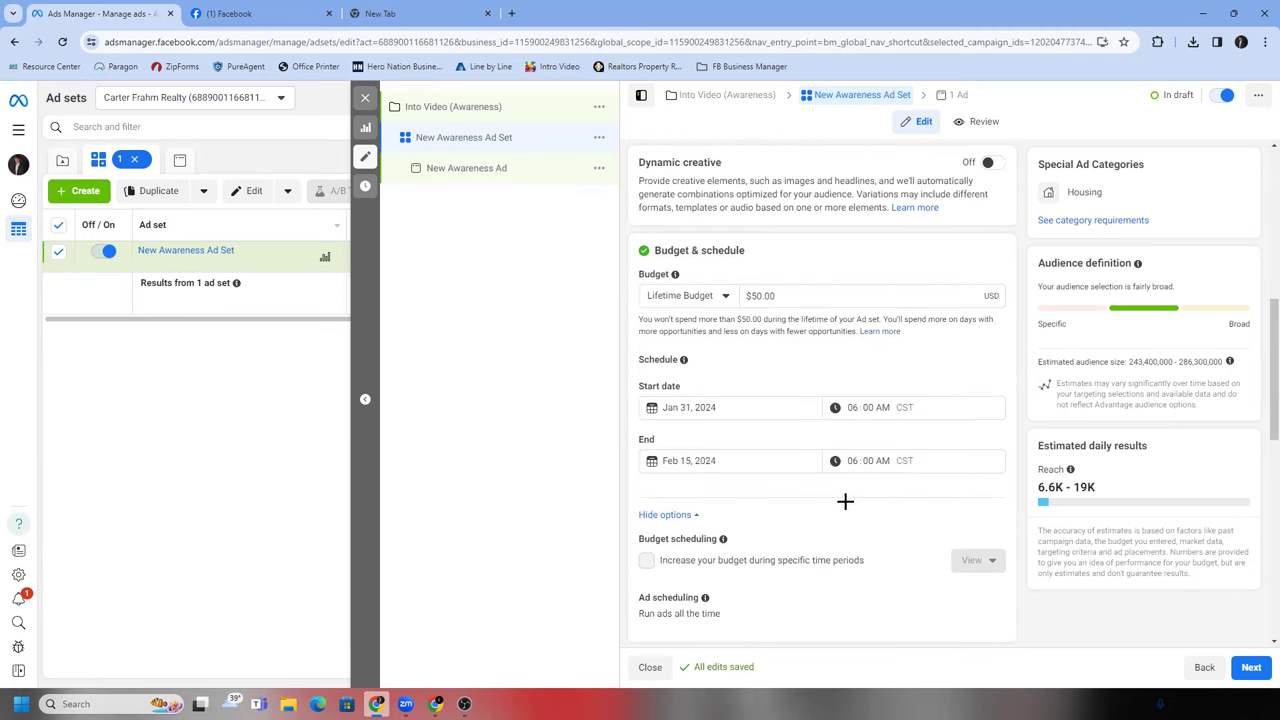
{"action": "scroll", "coordinate": [845, 500], "scroll_direction": "down", "scroll_amount": 3}
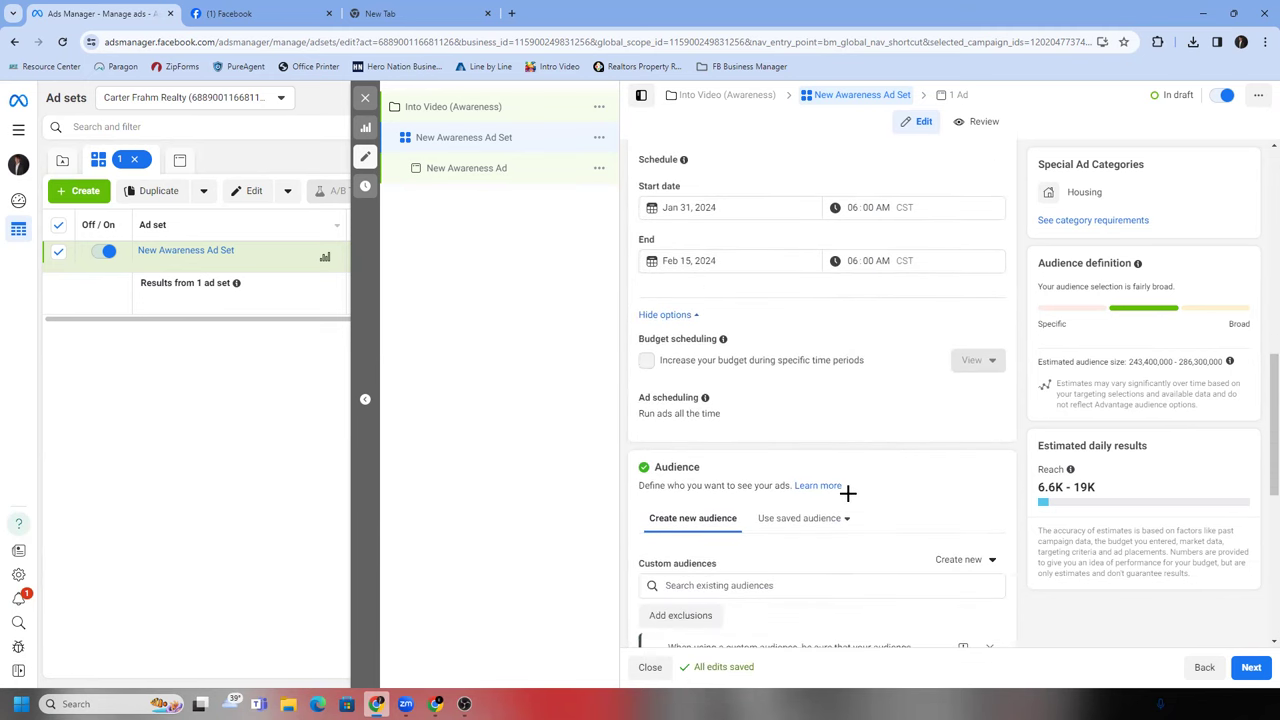
{"action": "scroll", "coordinate": [848, 493], "scroll_direction": "down", "scroll_amount": 1}
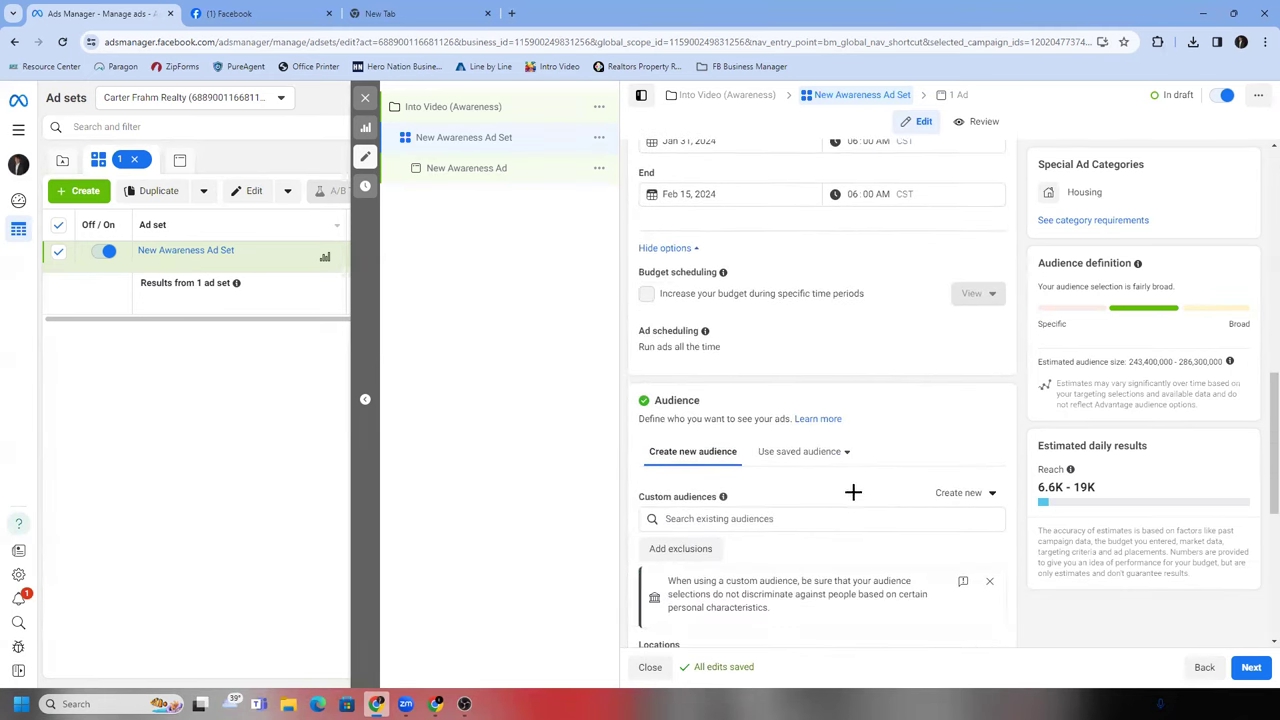
{"action": "scroll", "coordinate": [864, 479], "scroll_direction": "down", "scroll_amount": 2}
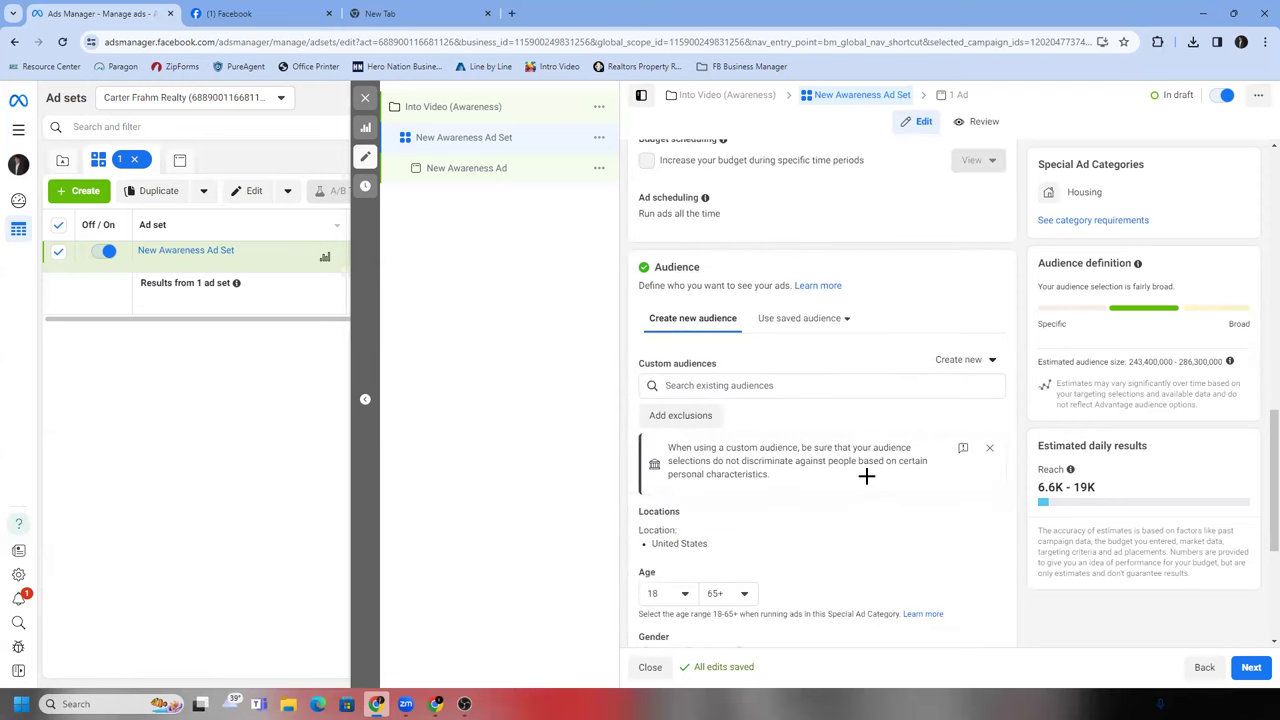
{"action": "scroll", "coordinate": [866, 476], "scroll_direction": "down", "scroll_amount": 1}
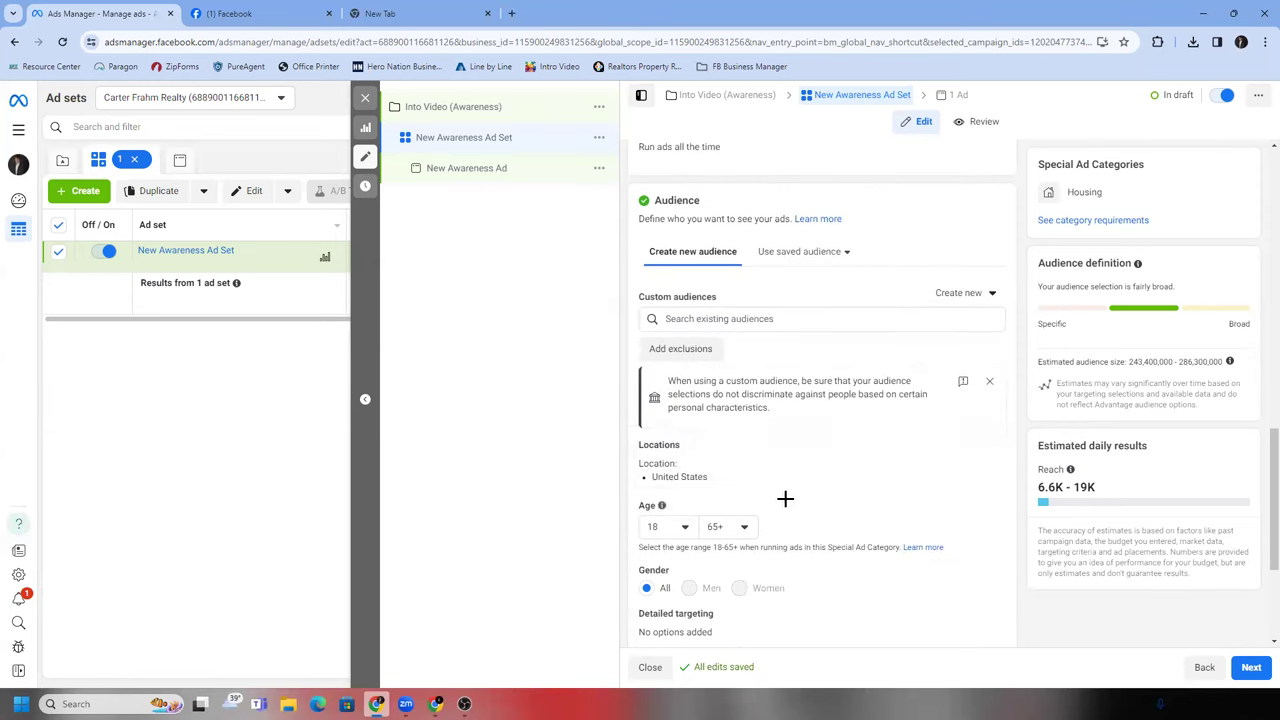
{"action": "scroll", "coordinate": [790, 490], "scroll_direction": "down", "scroll_amount": 3}
{"action": "scroll", "coordinate": [796, 493], "scroll_direction": "up", "scroll_amount": 2}
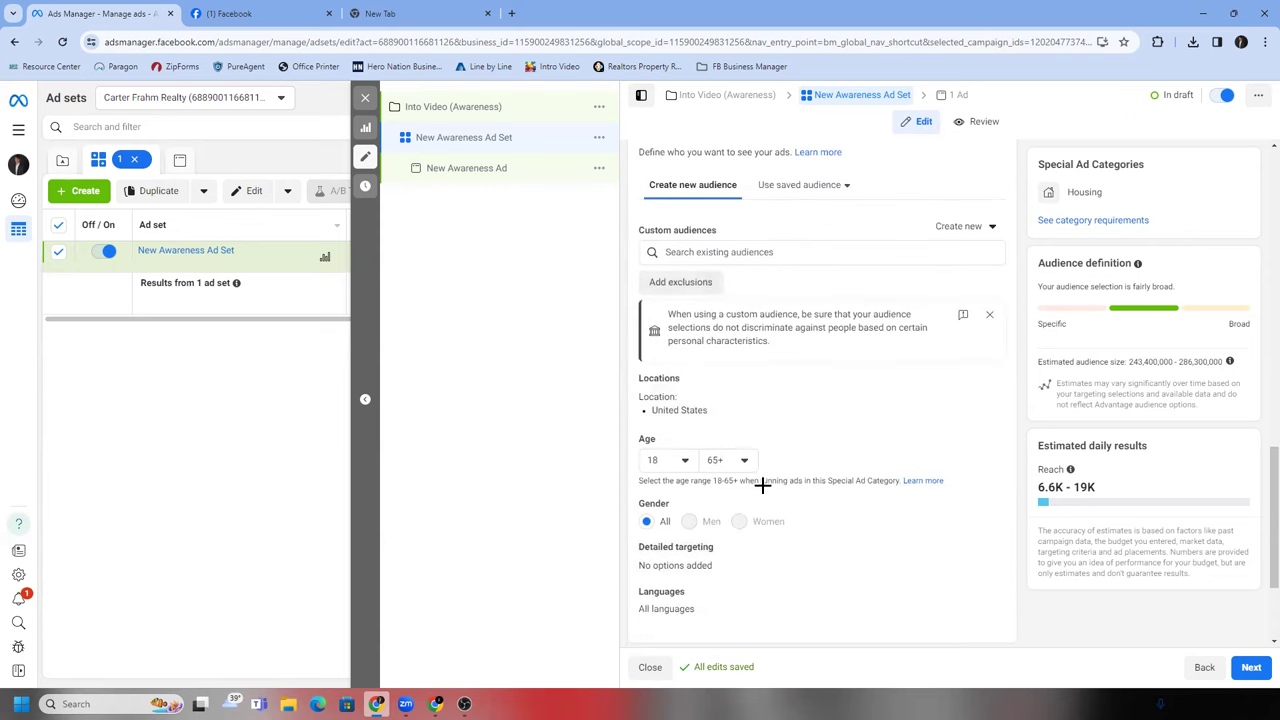
{"action": "left_click", "coordinate": [970, 381]}
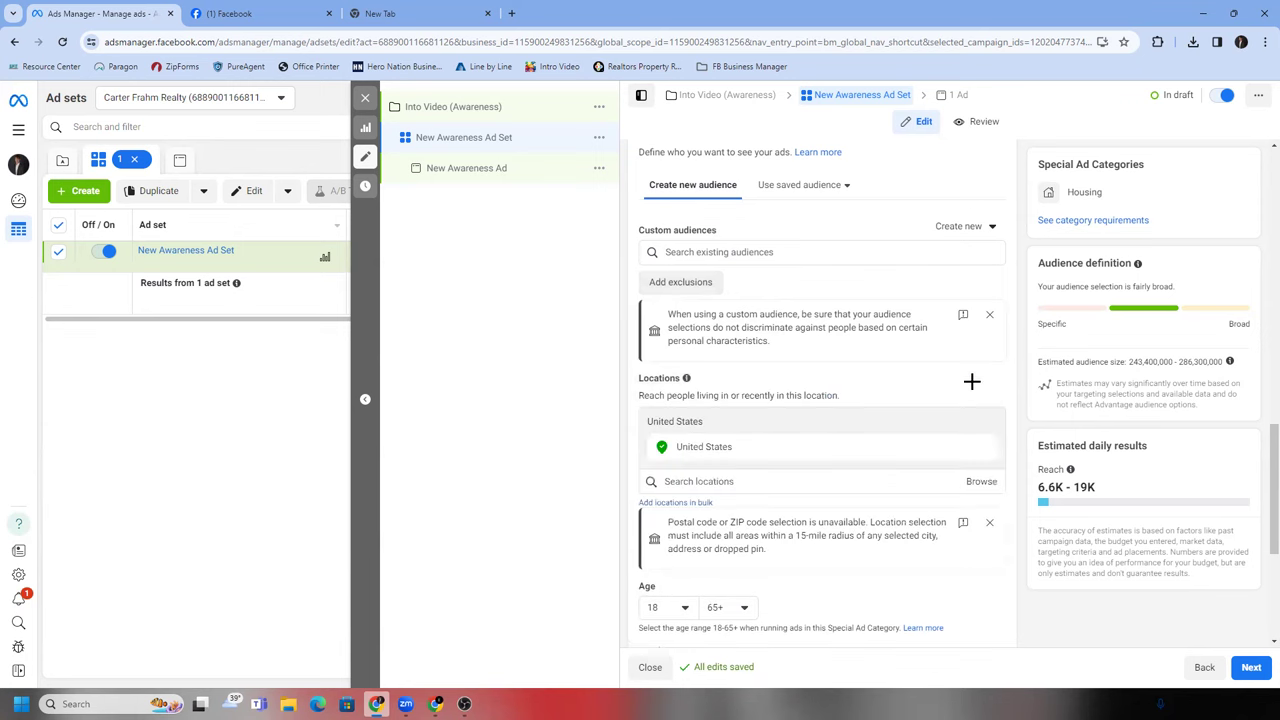
{"action": "left_click", "coordinate": [793, 488]}
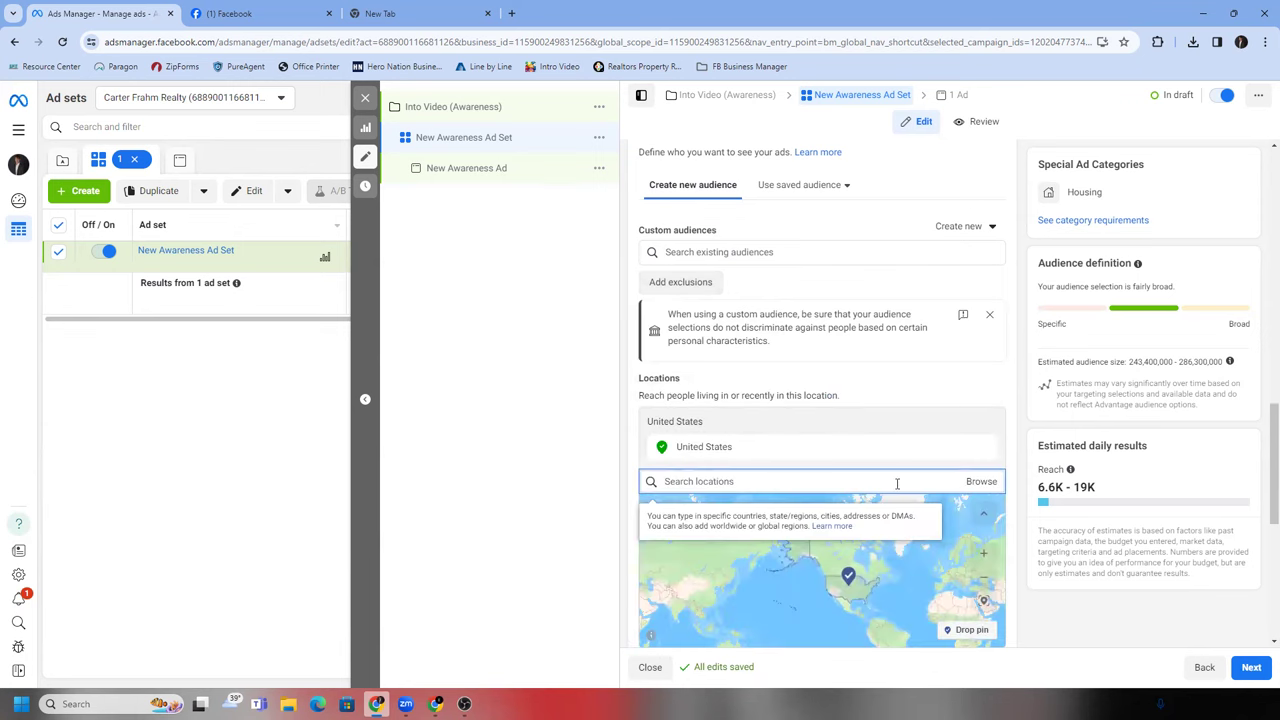
{"action": "type", "text": "Appl"}
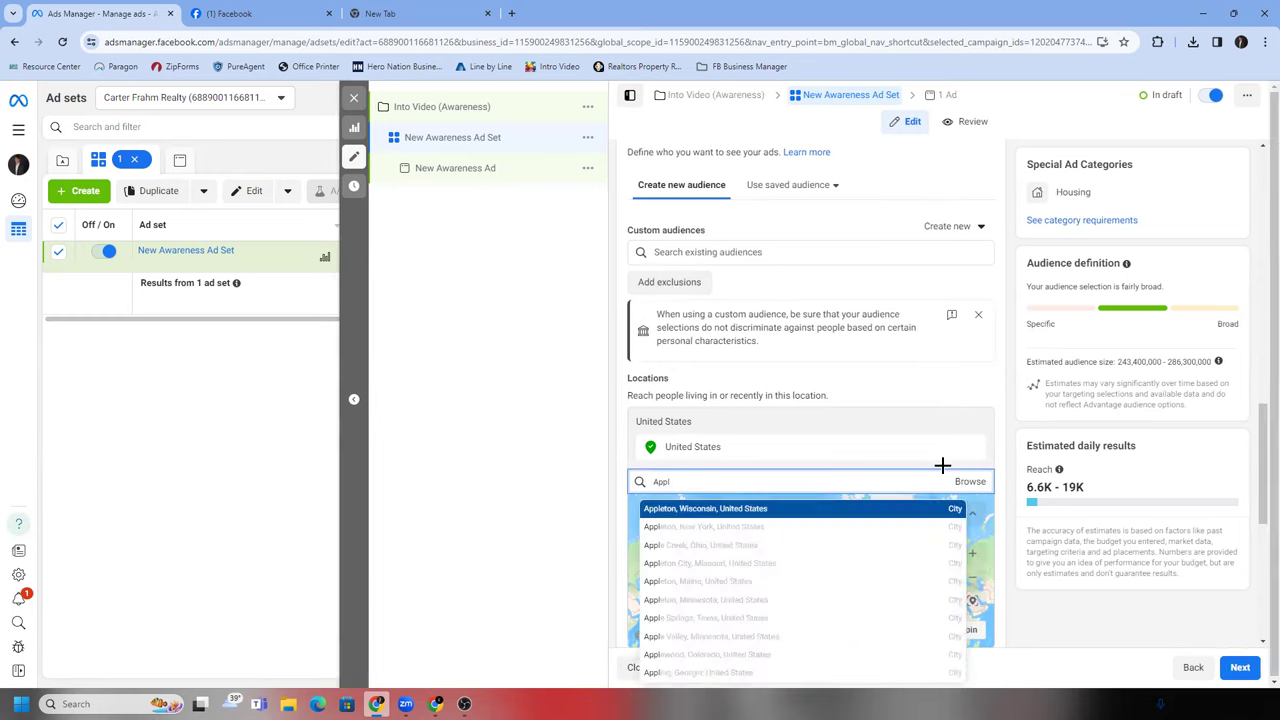
{"action": "left_click", "coordinate": [886, 460]}
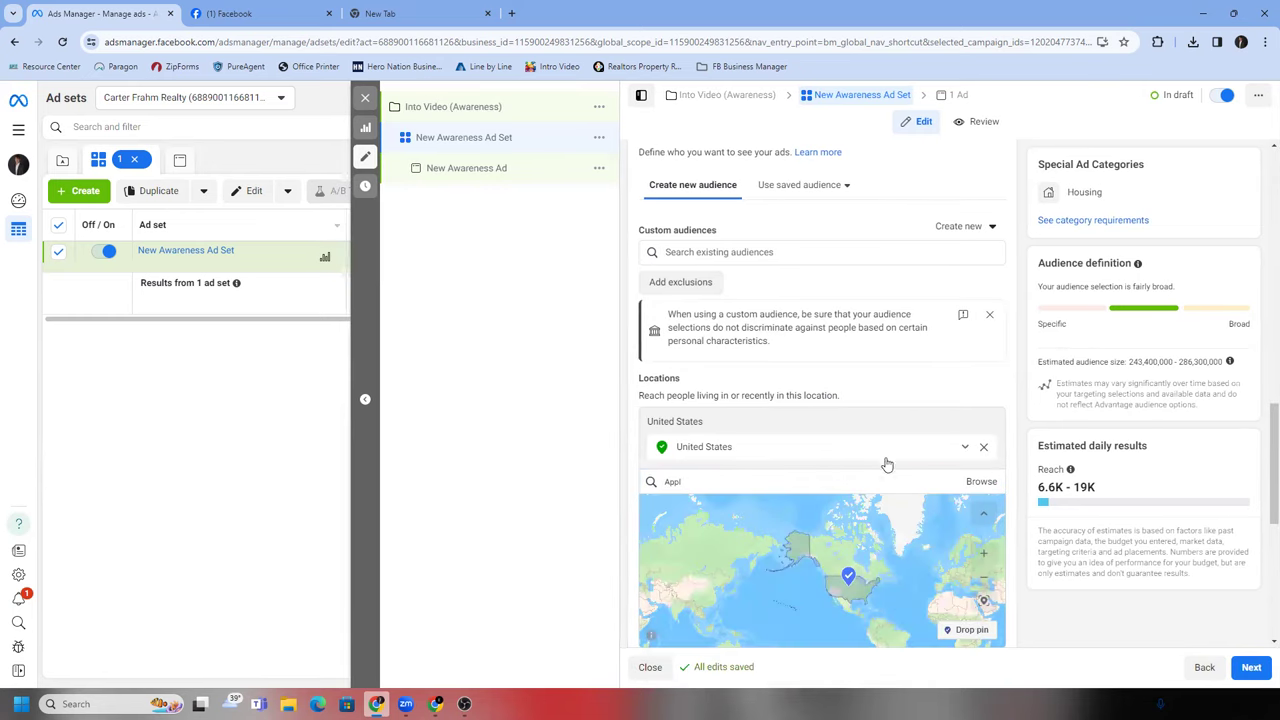
{"action": "left_click", "coordinate": [983, 447]}
{"action": "left_click", "coordinate": [880, 460]}
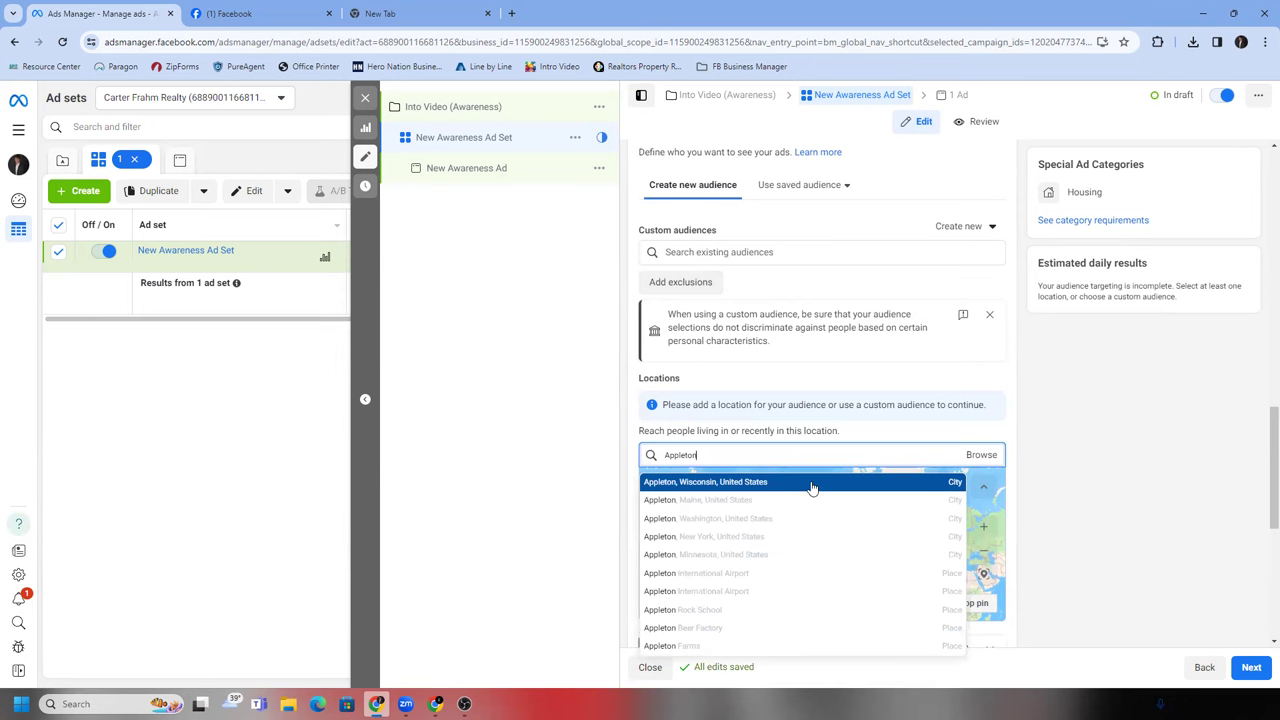
{"action": "left_click", "coordinate": [813, 484]}
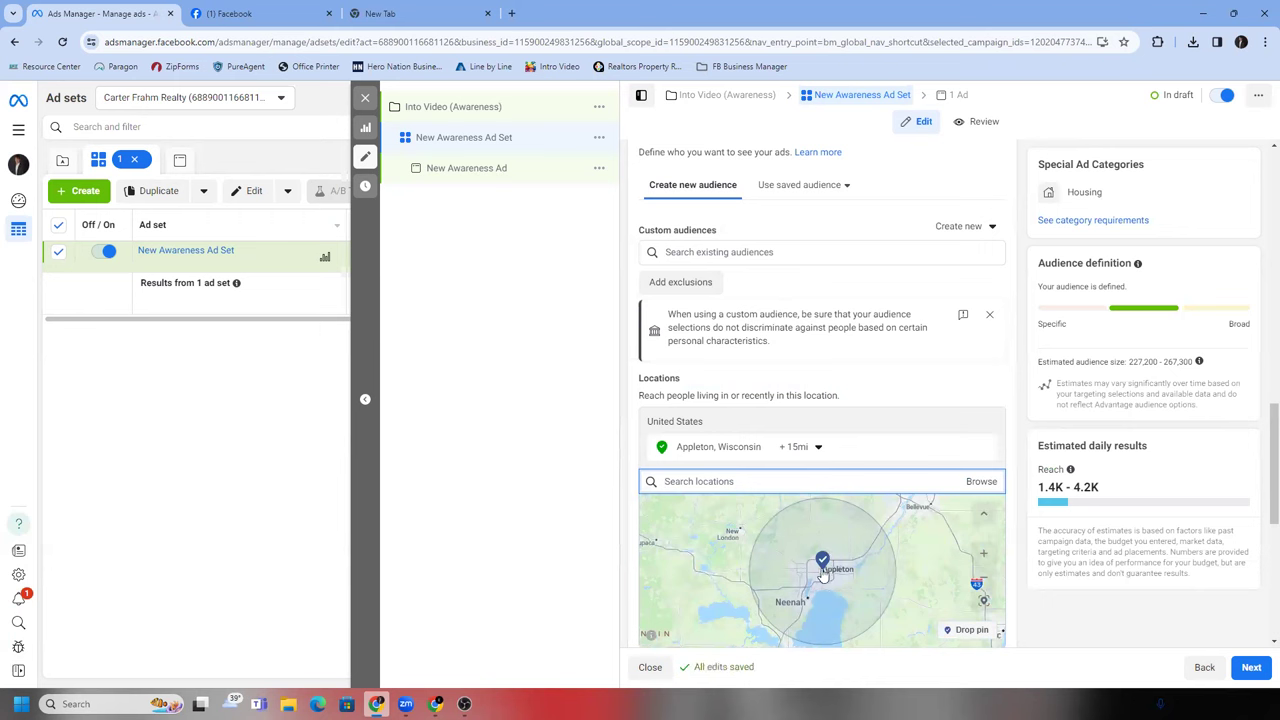
- Set the targeting radius around Appleton, Wisconsin to 50 miles
{"action": "scroll", "coordinate": [807, 561], "scroll_direction": "up", "scroll_amount": 1}
{"action": "scroll", "coordinate": [807, 561], "scroll_direction": "down", "scroll_amount": 2}
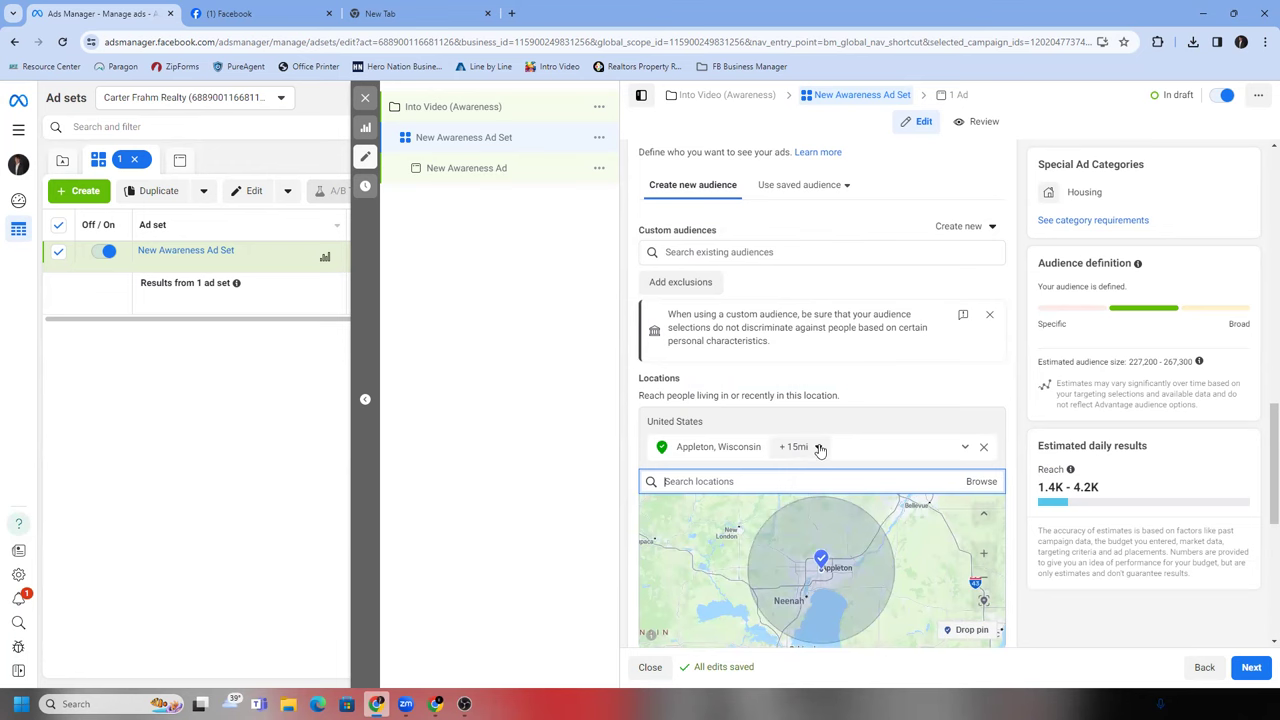
{"action": "left_click_drag", "start_coordinate": [943, 511], "coordinate": [917, 527]}
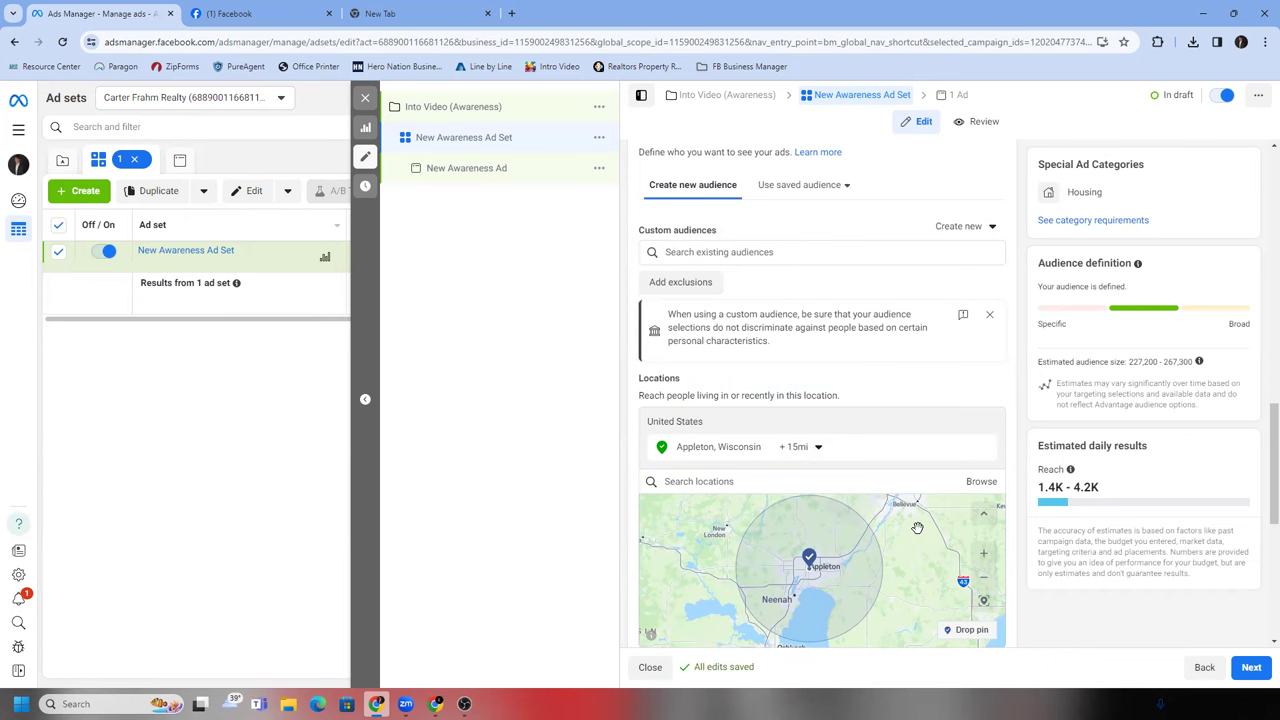
{"action": "left_click", "coordinate": [805, 448]}
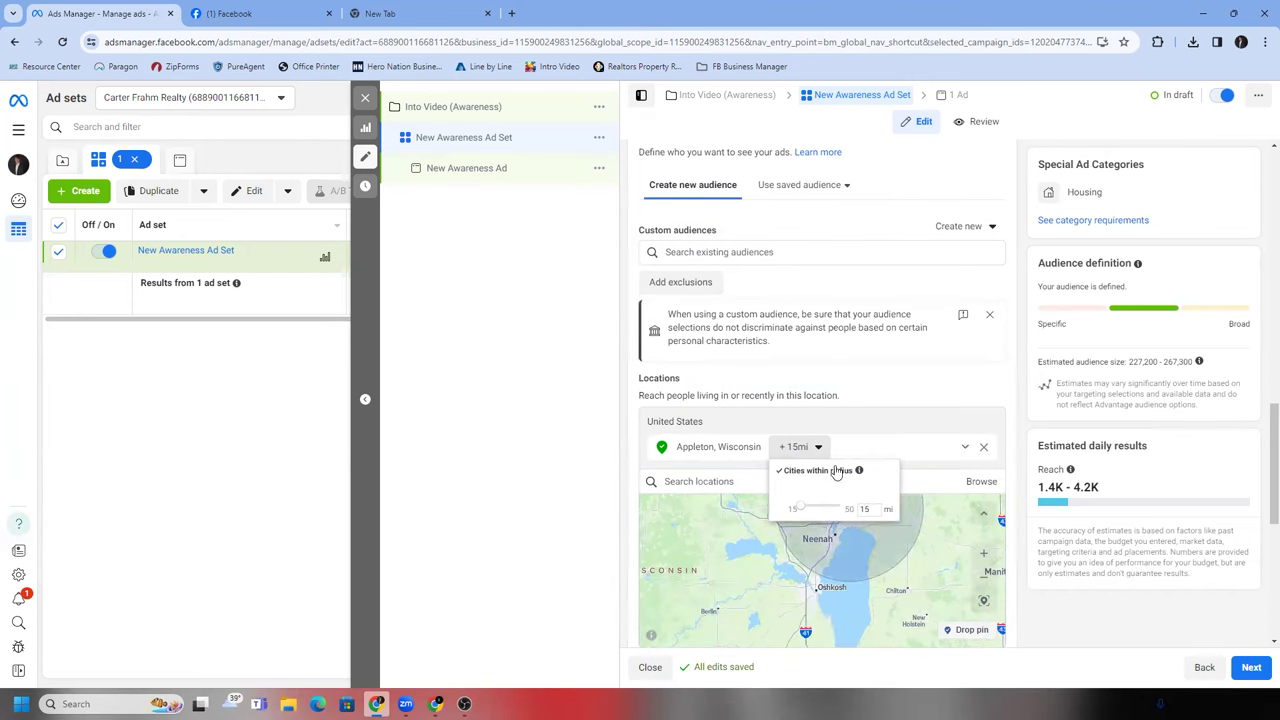
{"action": "left_click", "coordinate": [865, 510]}
{"action": "left_click", "coordinate": [846, 529]}
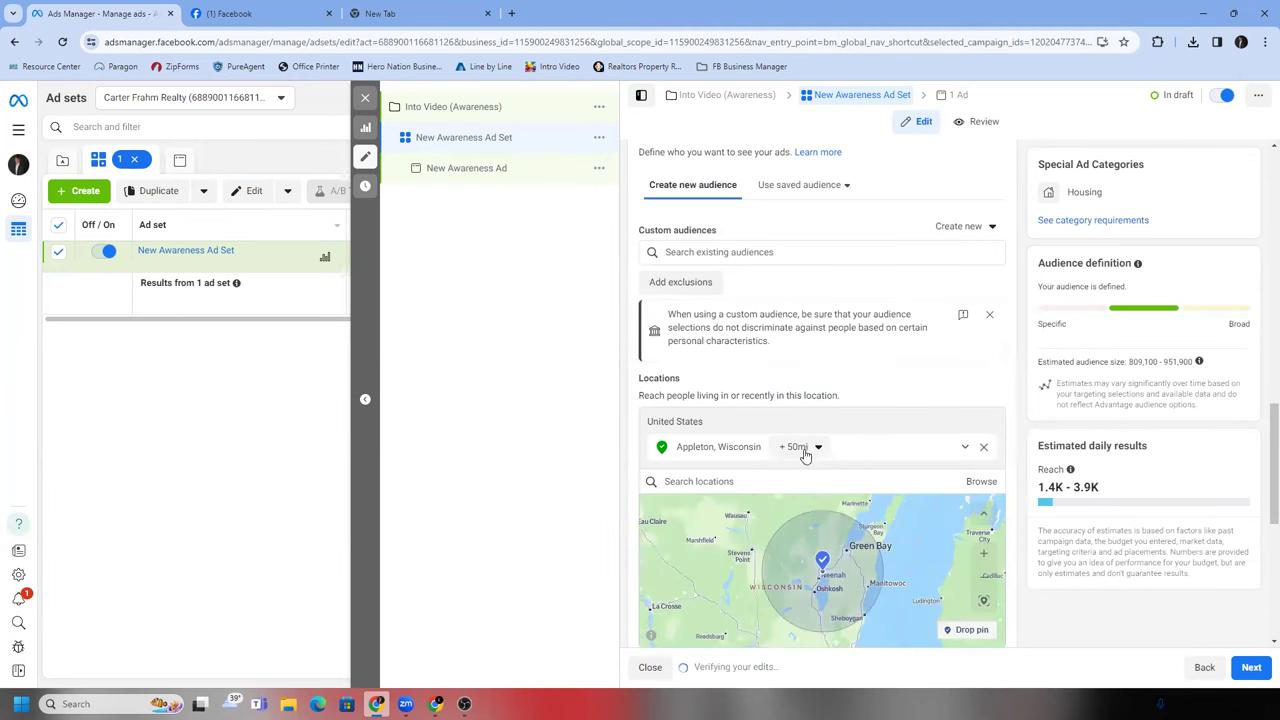
- Set the targeting radius around Appleton, Wisconsin to 25 miles
{"action": "left_click", "coordinate": [805, 450]}
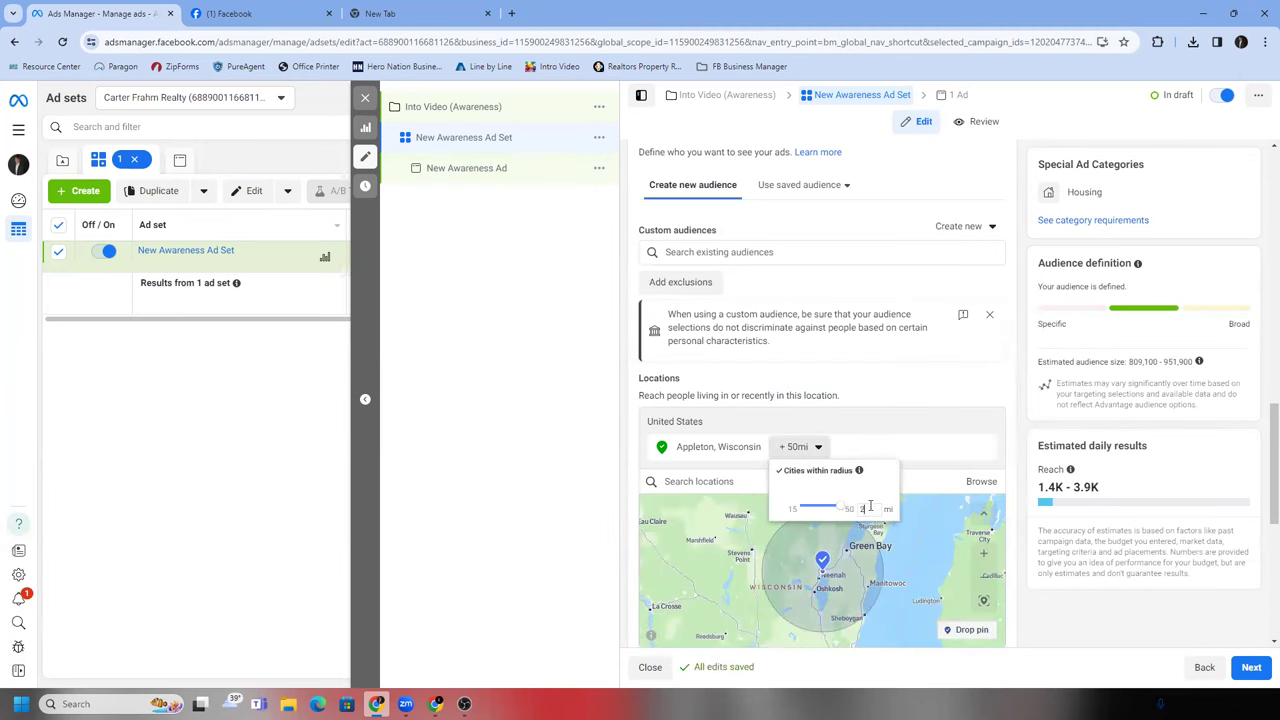
{"action": "type", "text": "25"}
{"action": "key", "text": "Return"}
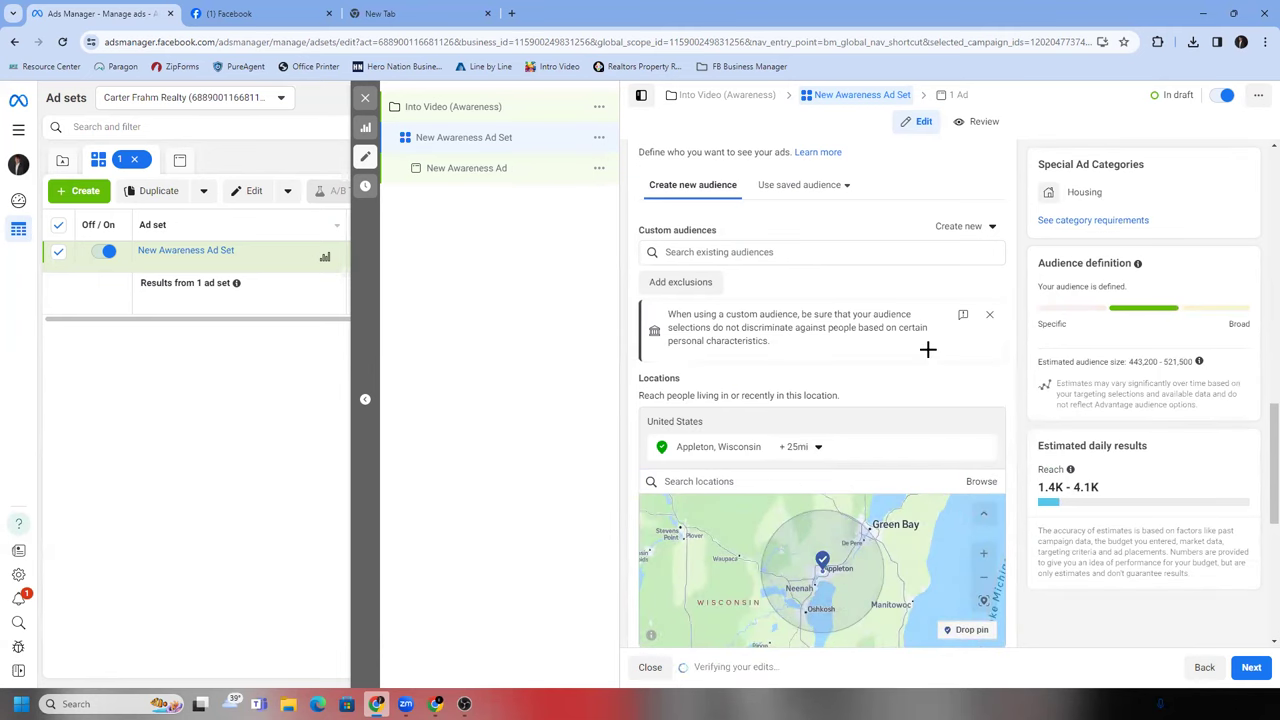
- Rename the ad set as "$50 Lifetime Budget, Appleton 25 Miles, Advantage Placement"
{"action": "scroll", "coordinate": [922, 347], "scroll_direction": "down", "scroll_amount": 2}
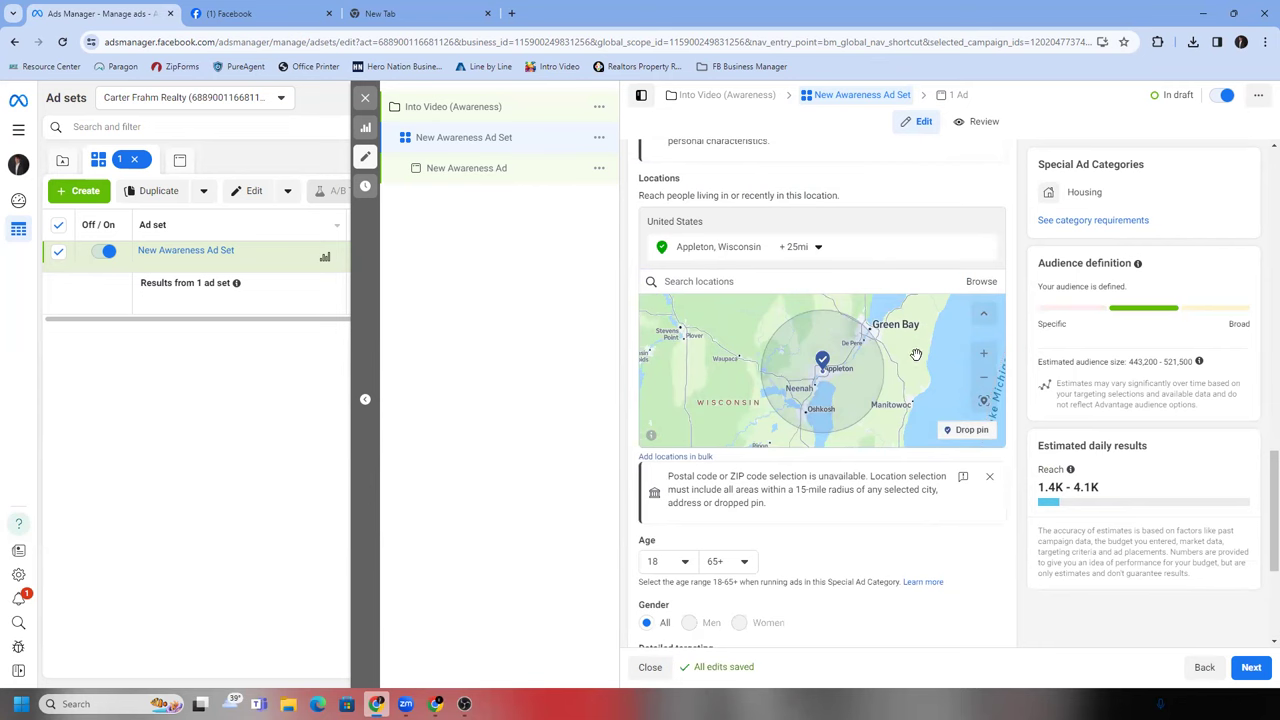
{"action": "scroll", "coordinate": [774, 520], "scroll_direction": "down", "scroll_amount": 1}
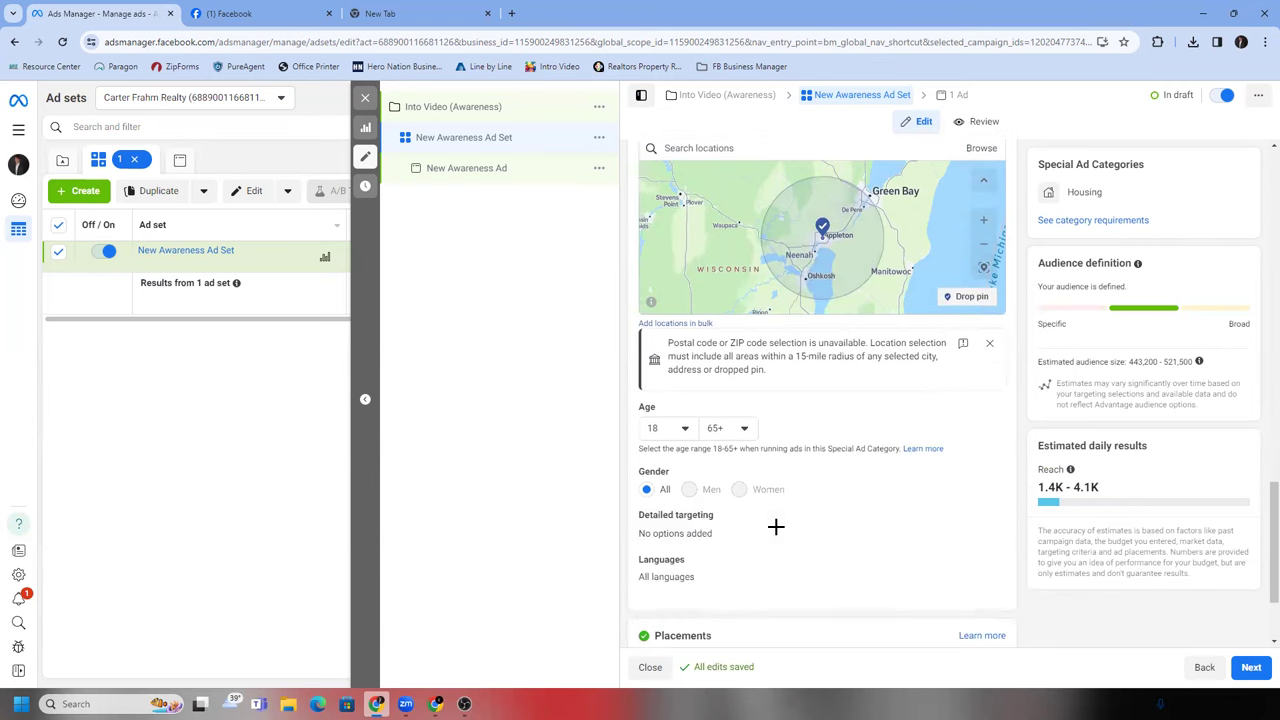
{"action": "scroll", "coordinate": [842, 525], "scroll_direction": "down", "scroll_amount": 1}
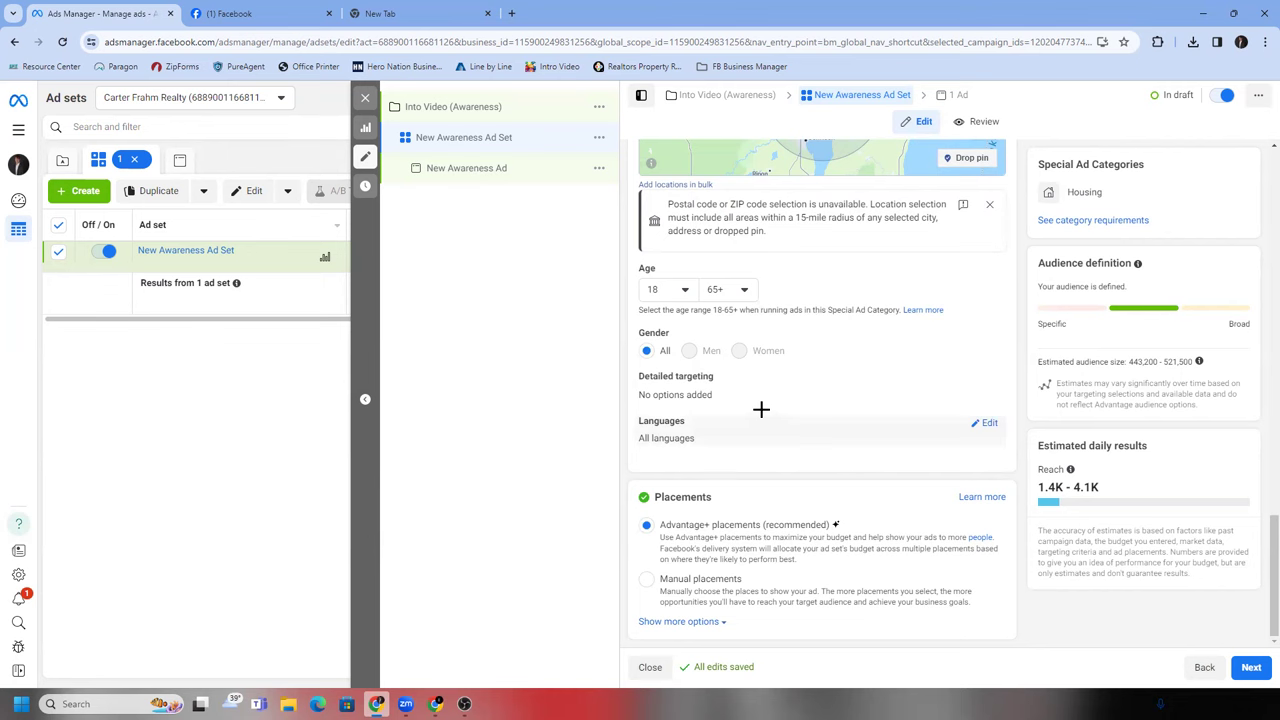
{"action": "mouse_move", "coordinate": [689, 420]}
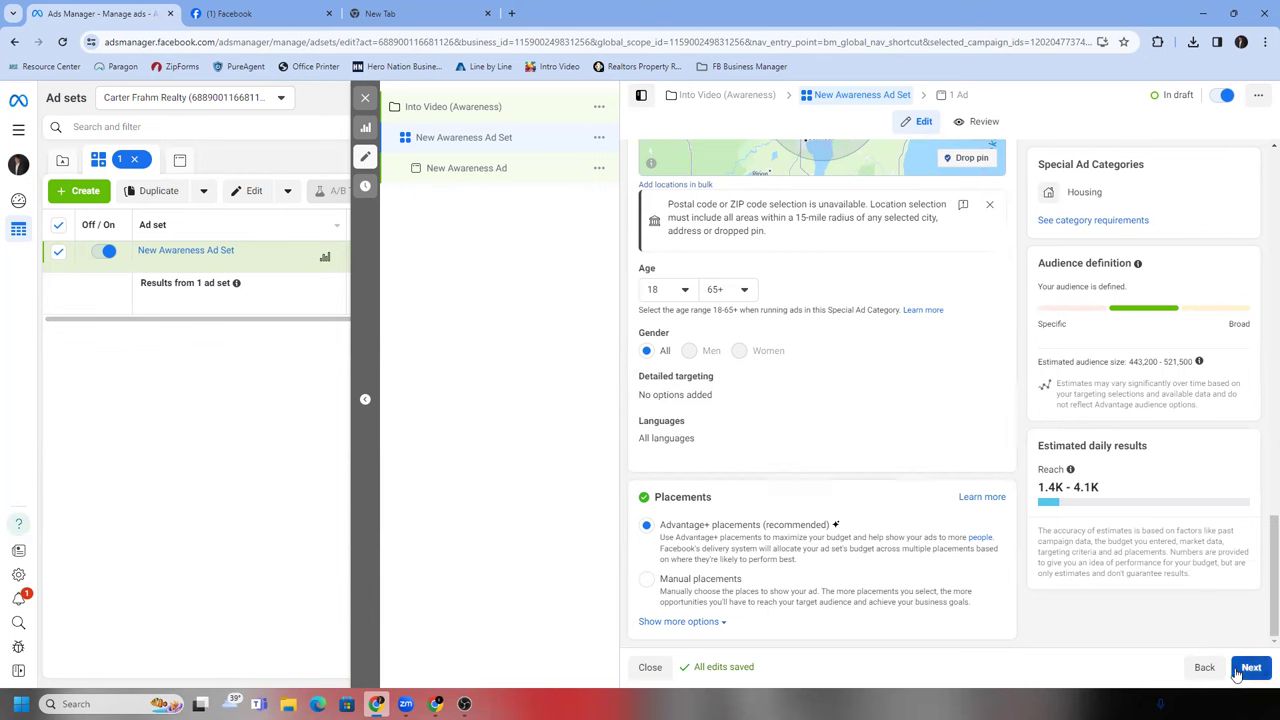
{"action": "scroll", "coordinate": [730, 470], "scroll_direction": "up", "scroll_amount": 5}
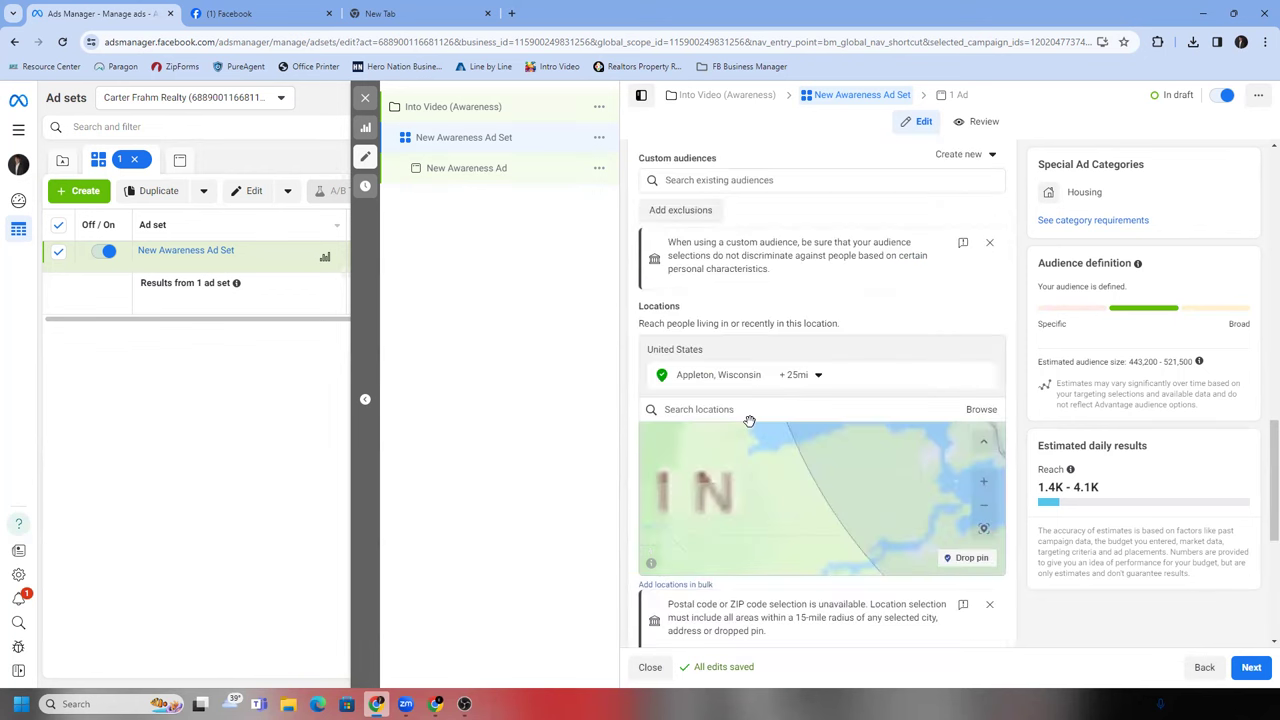
{"action": "scroll", "coordinate": [903, 317], "scroll_direction": "up", "scroll_amount": 15}
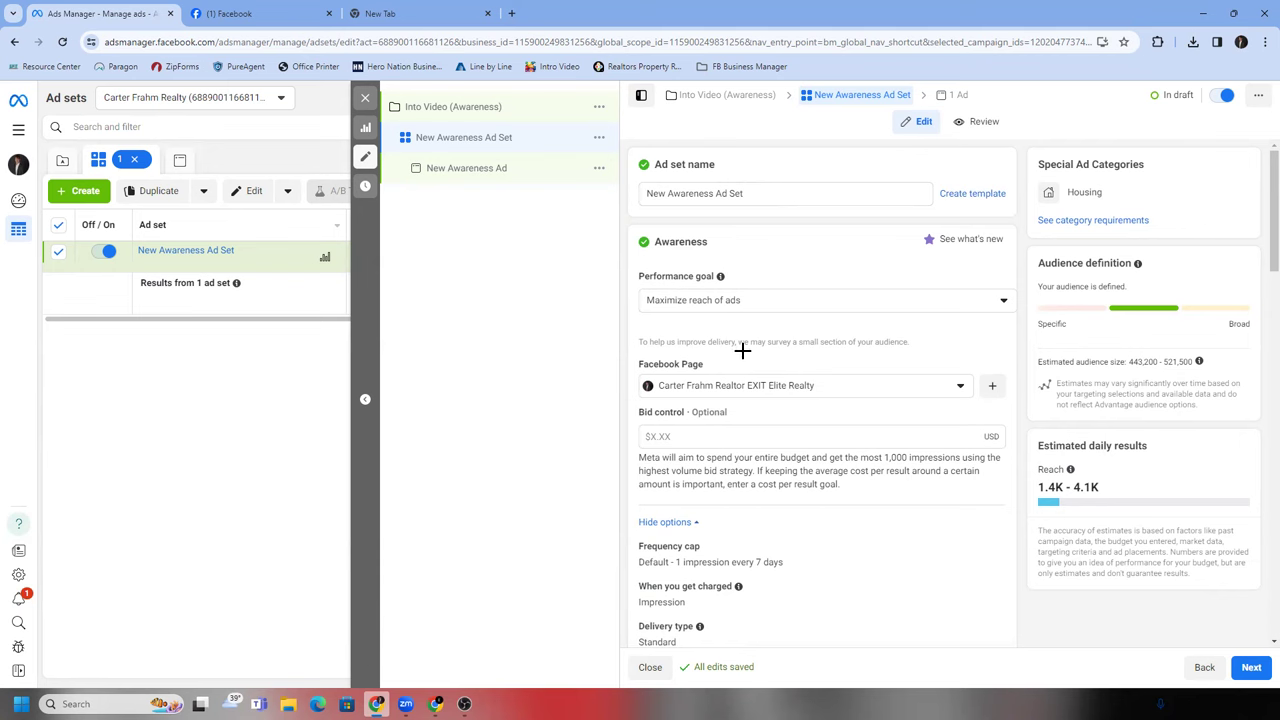
{"action": "left_click", "coordinate": [765, 197]}
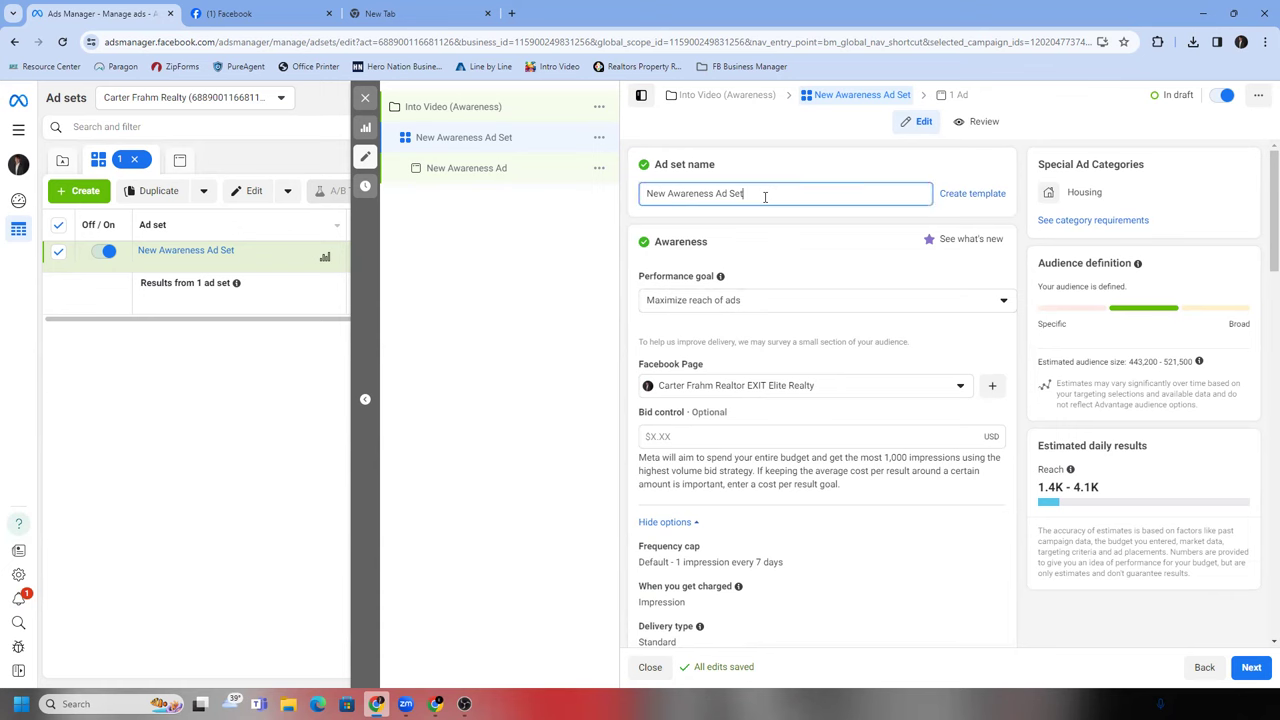
{"action": "left_click_drag", "start_coordinate": [765, 197], "coordinate": [605, 191]}
{"action": "key", "text": "BackSpace"}
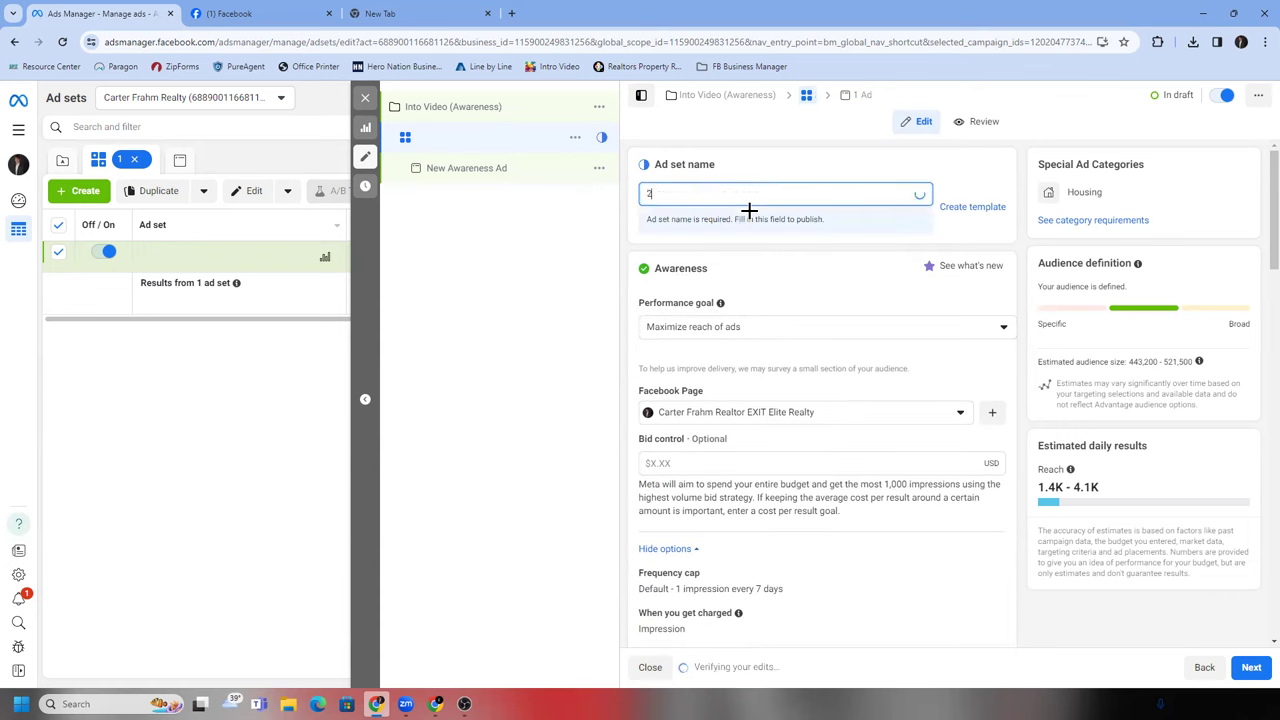
{"action": "type", "text": "$50 Lifetime vBudget"}
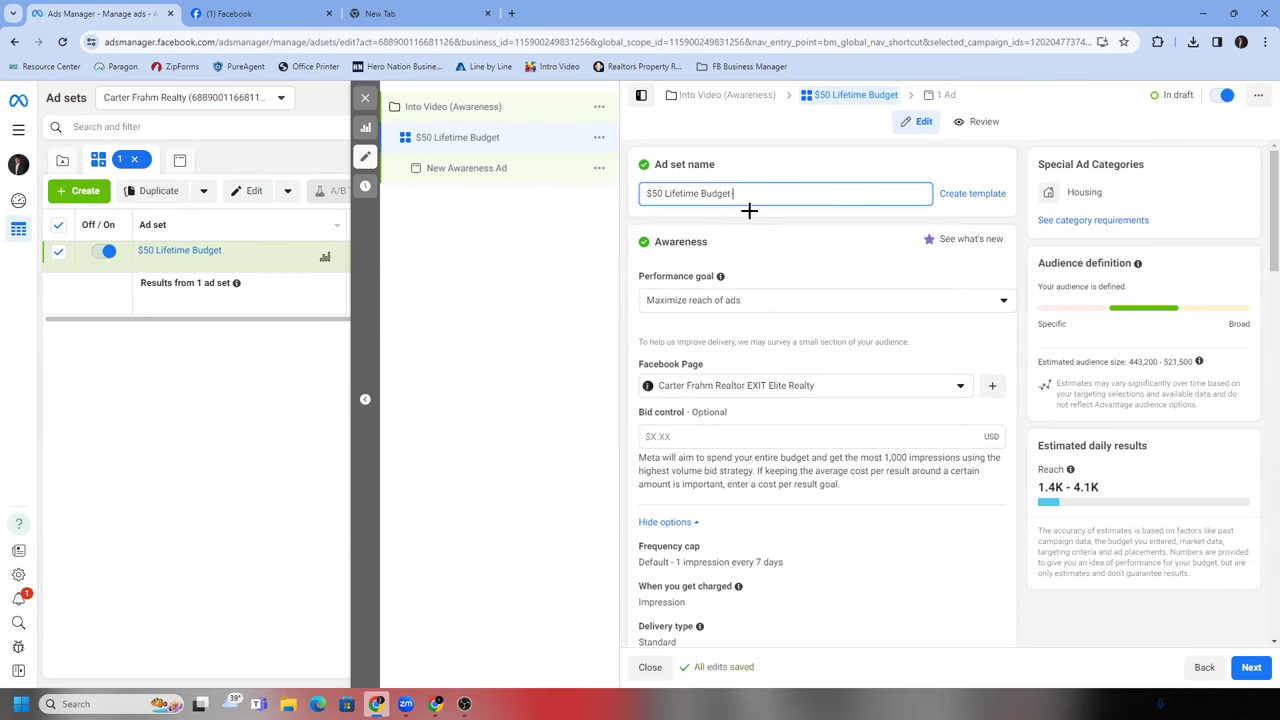
{"action": "type", "text": "Appleton 25 Miles, Advantage Placement"}
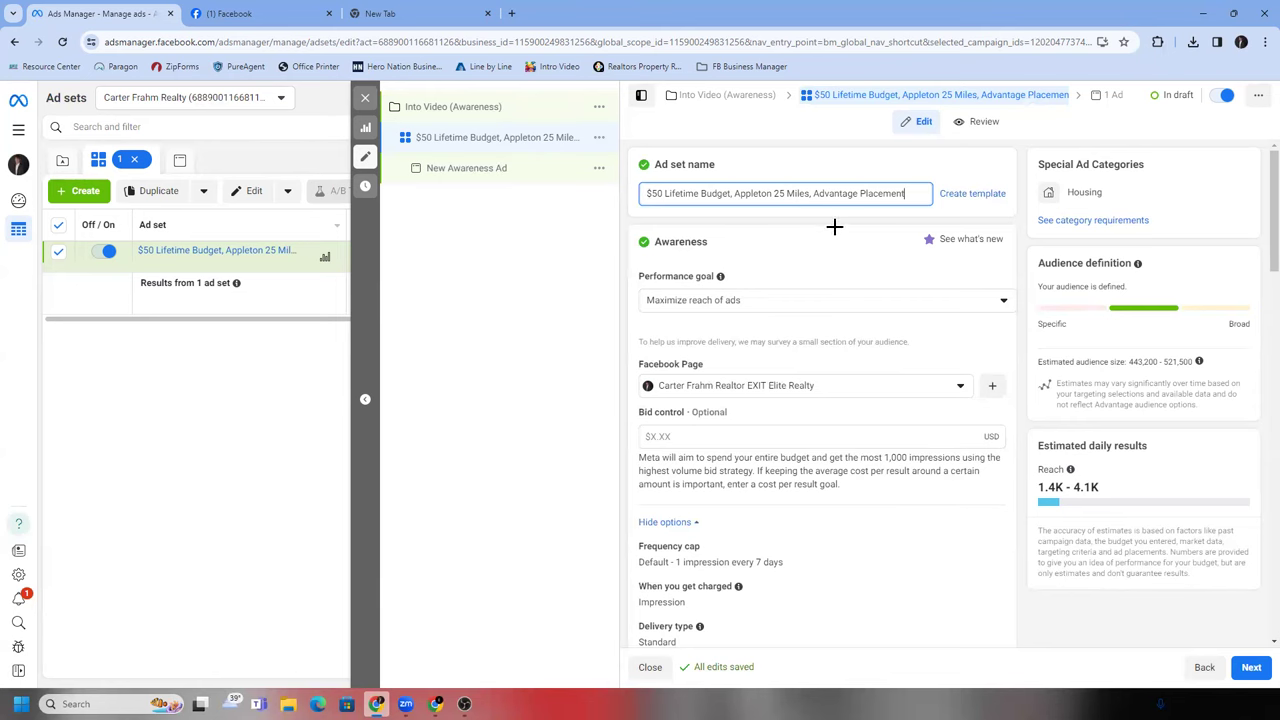
- Try manual placements for the ad set with Facebook and Audience network deselected, and restore Advantage+ placements
{"action": "scroll", "coordinate": [800, 232], "scroll_direction": "down", "scroll_amount": 15}
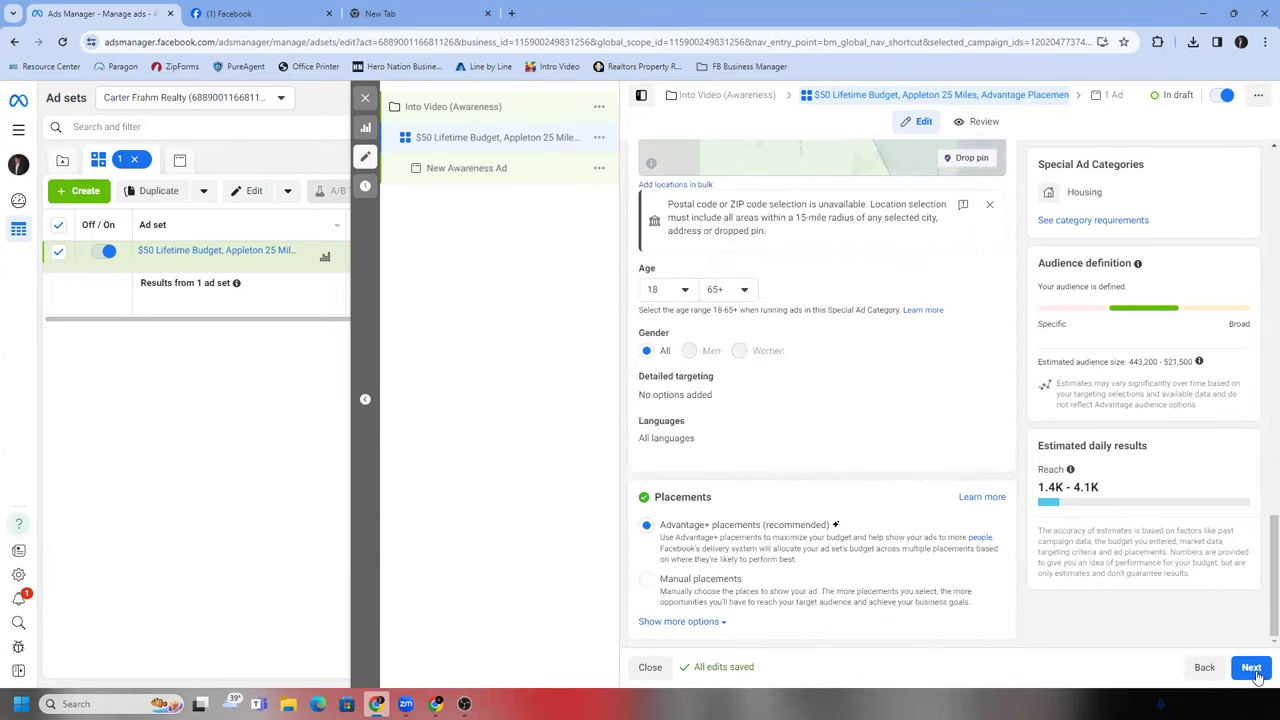
{"action": "left_click", "coordinate": [1252, 668]}
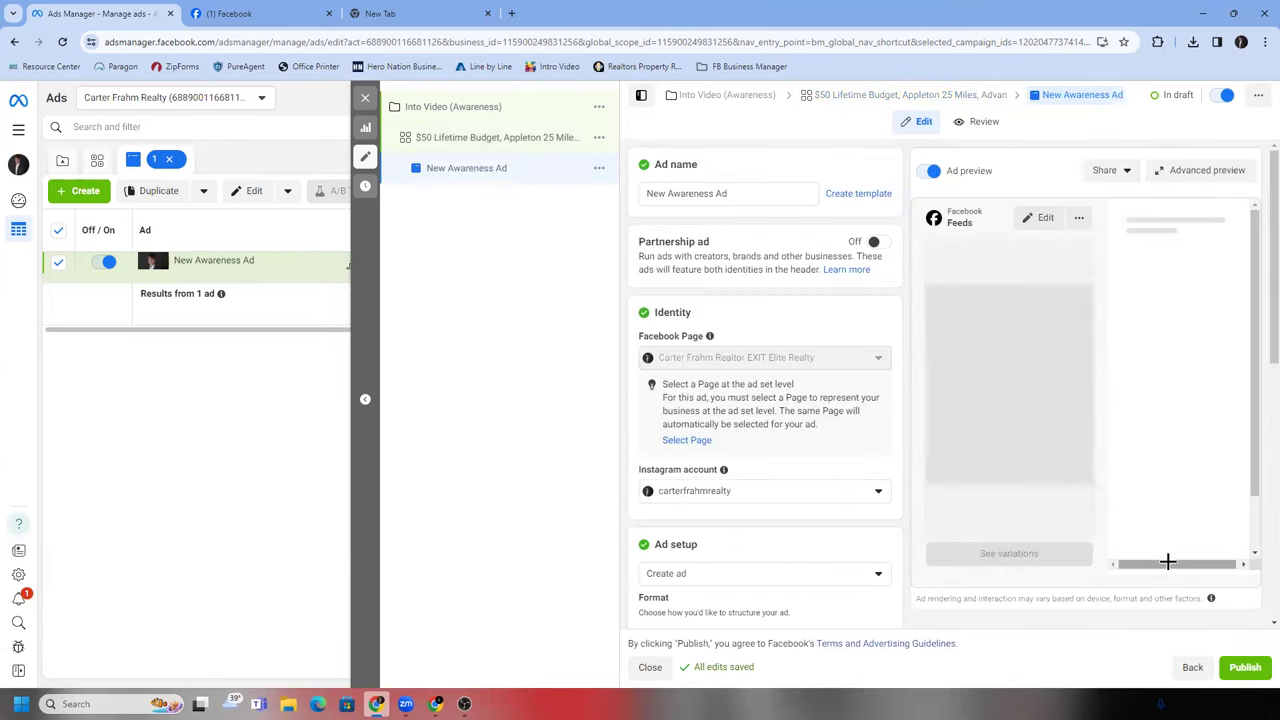
{"action": "left_click", "coordinate": [1196, 667]}
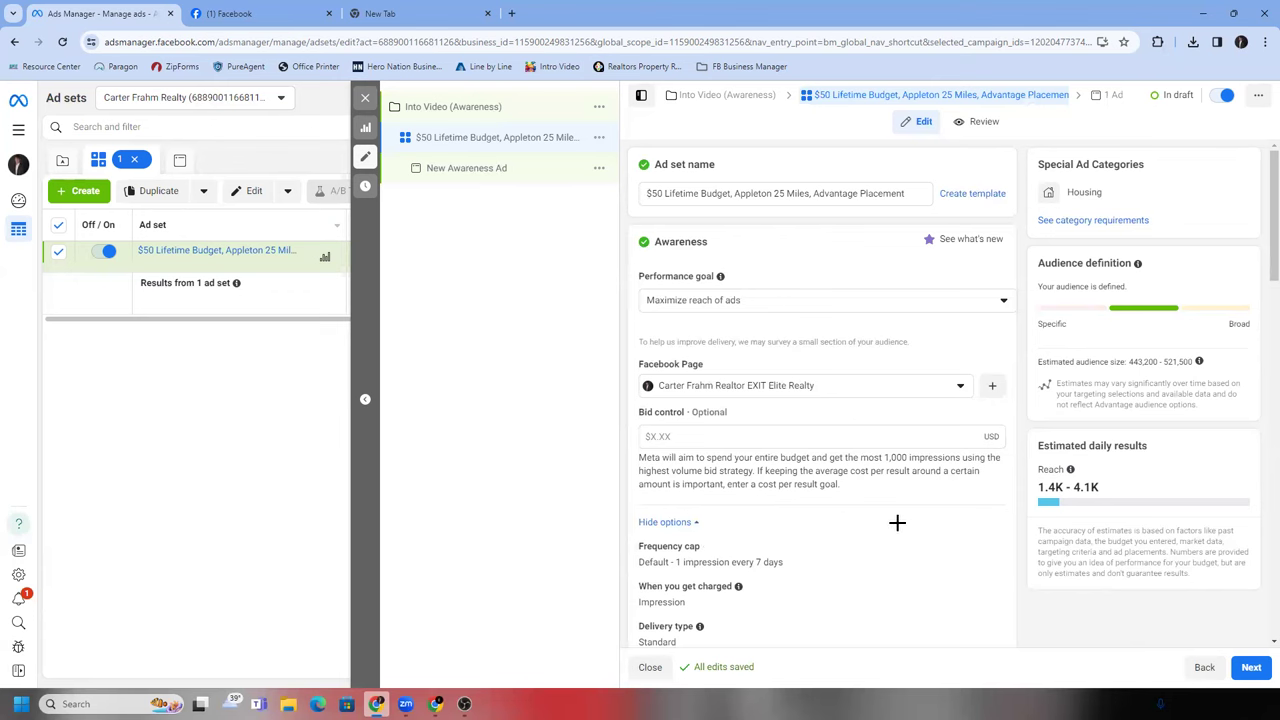
{"action": "scroll", "coordinate": [845, 486], "scroll_direction": "down", "scroll_amount": 4}
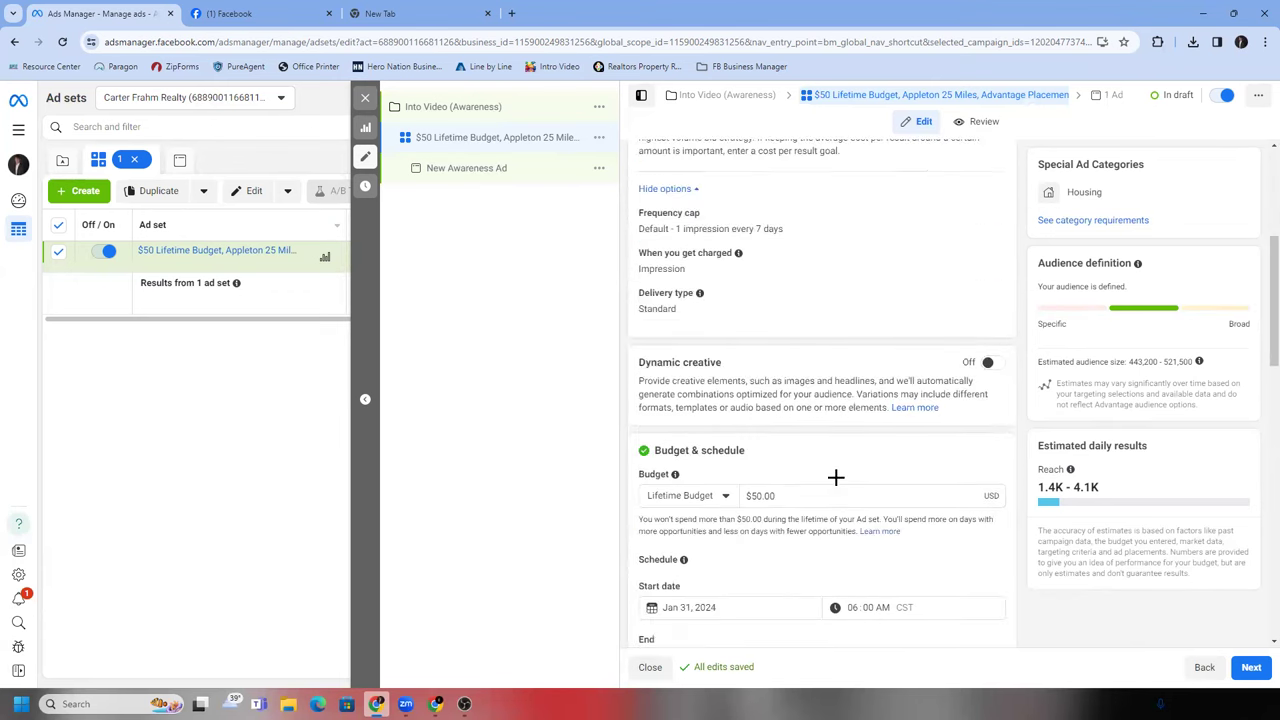
{"action": "scroll", "coordinate": [833, 478], "scroll_direction": "down", "scroll_amount": 2}
{"action": "scroll", "coordinate": [828, 476], "scroll_direction": "up", "scroll_amount": 1}
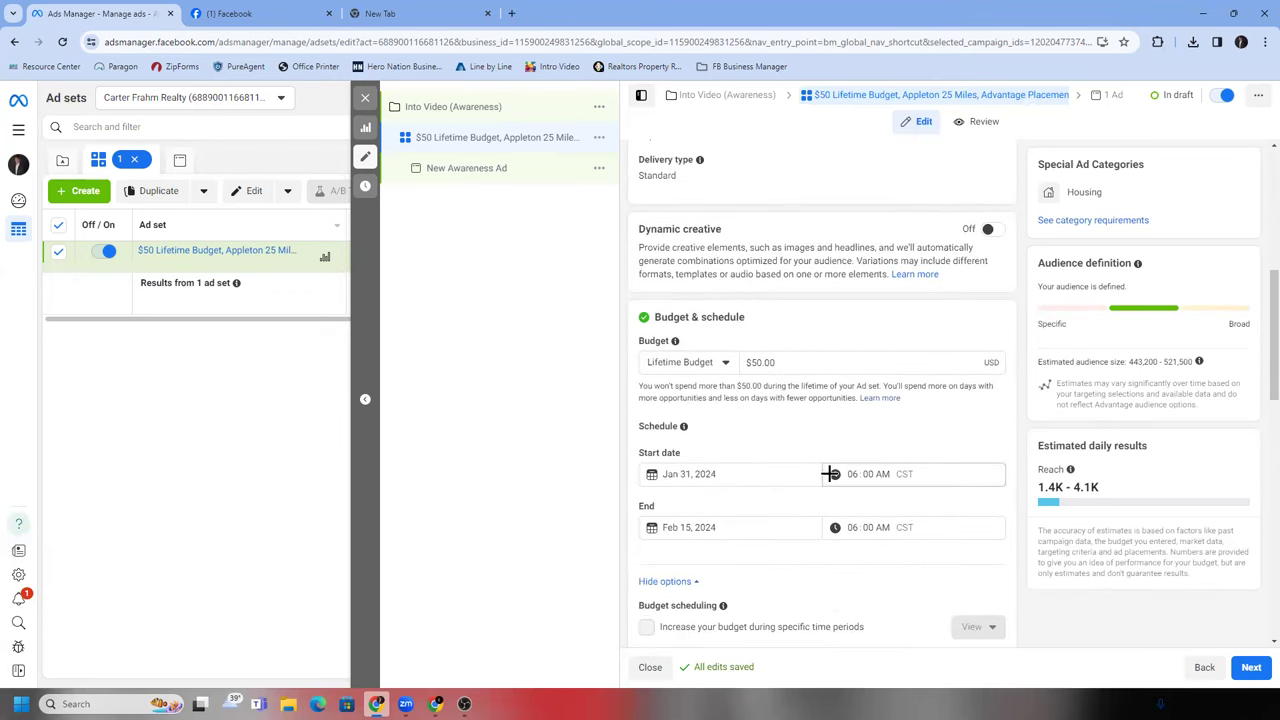
{"action": "scroll", "coordinate": [830, 474], "scroll_direction": "down", "scroll_amount": 6}
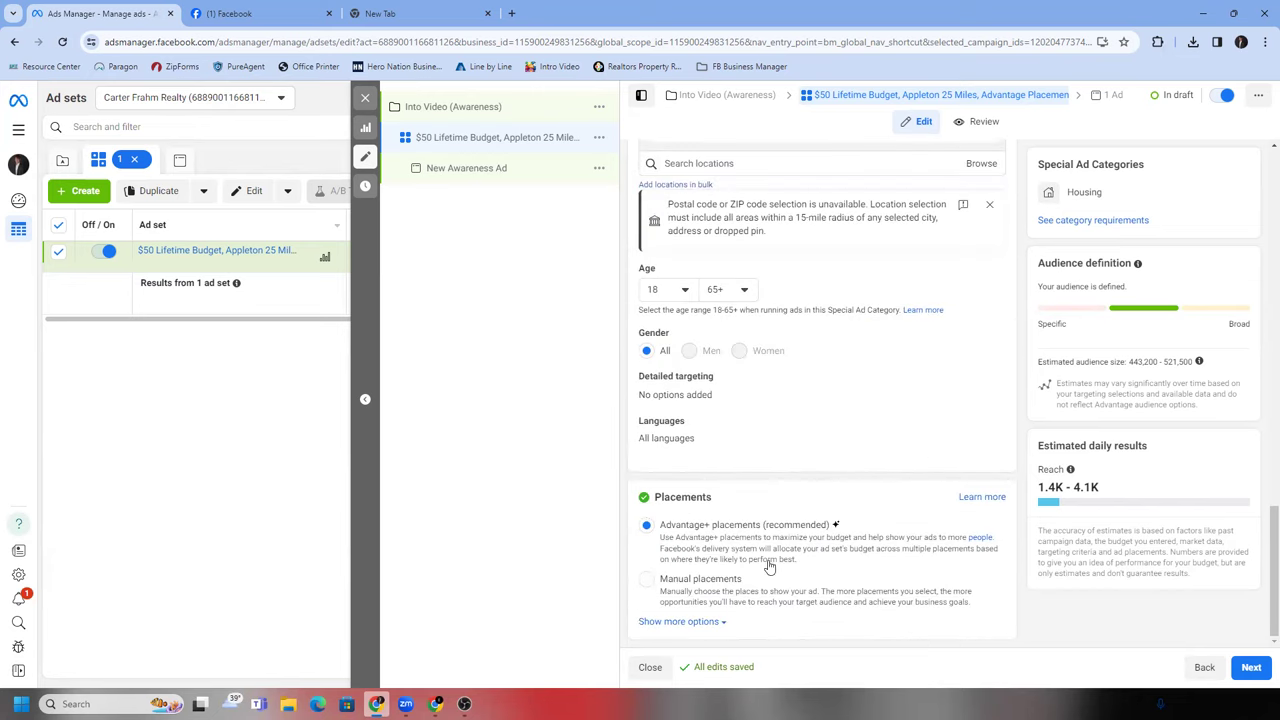
{"action": "left_click", "coordinate": [657, 580]}
{"action": "scroll", "coordinate": [700, 551], "scroll_direction": "down", "scroll_amount": 2}
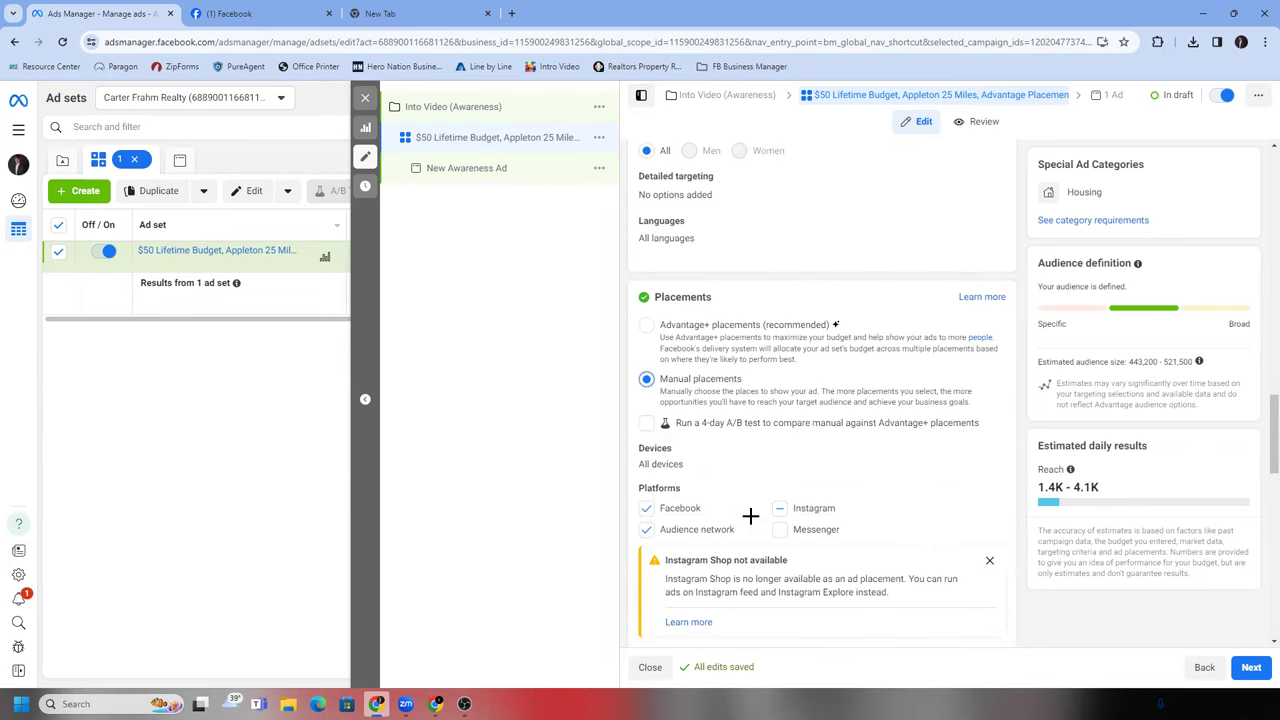
{"action": "left_click", "coordinate": [646, 508]}
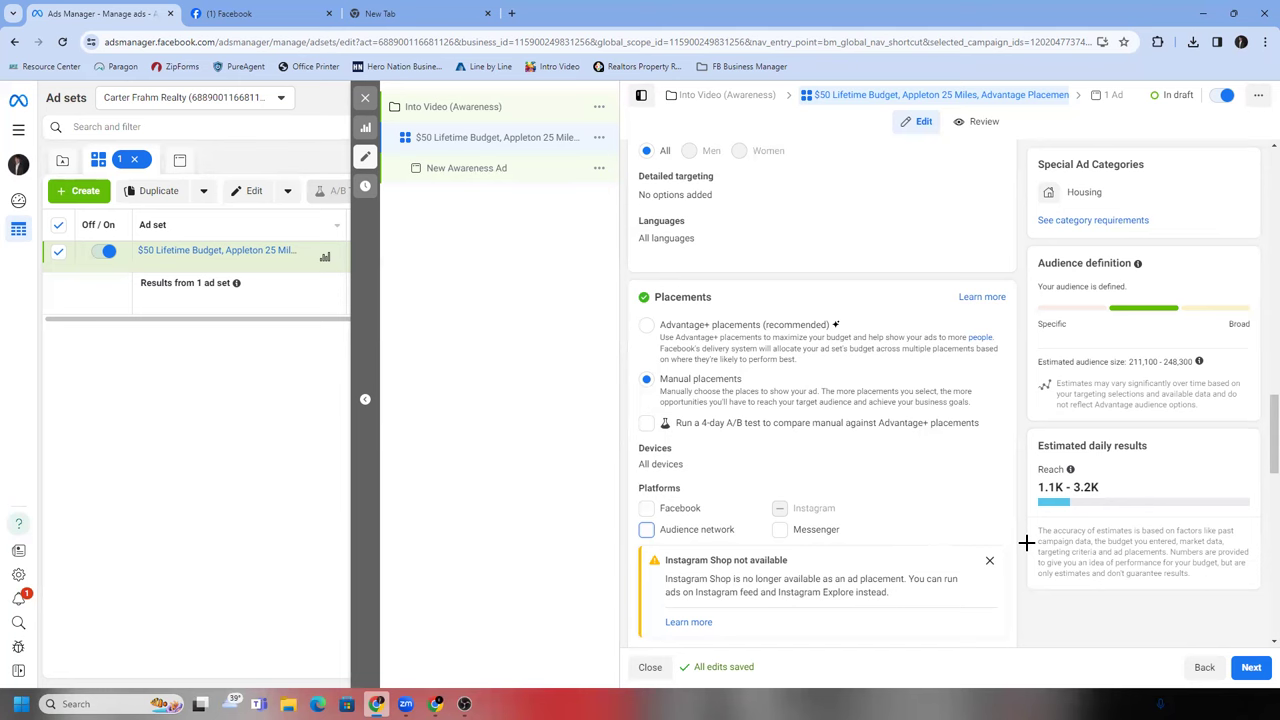
{"action": "left_click", "coordinate": [646, 324]}
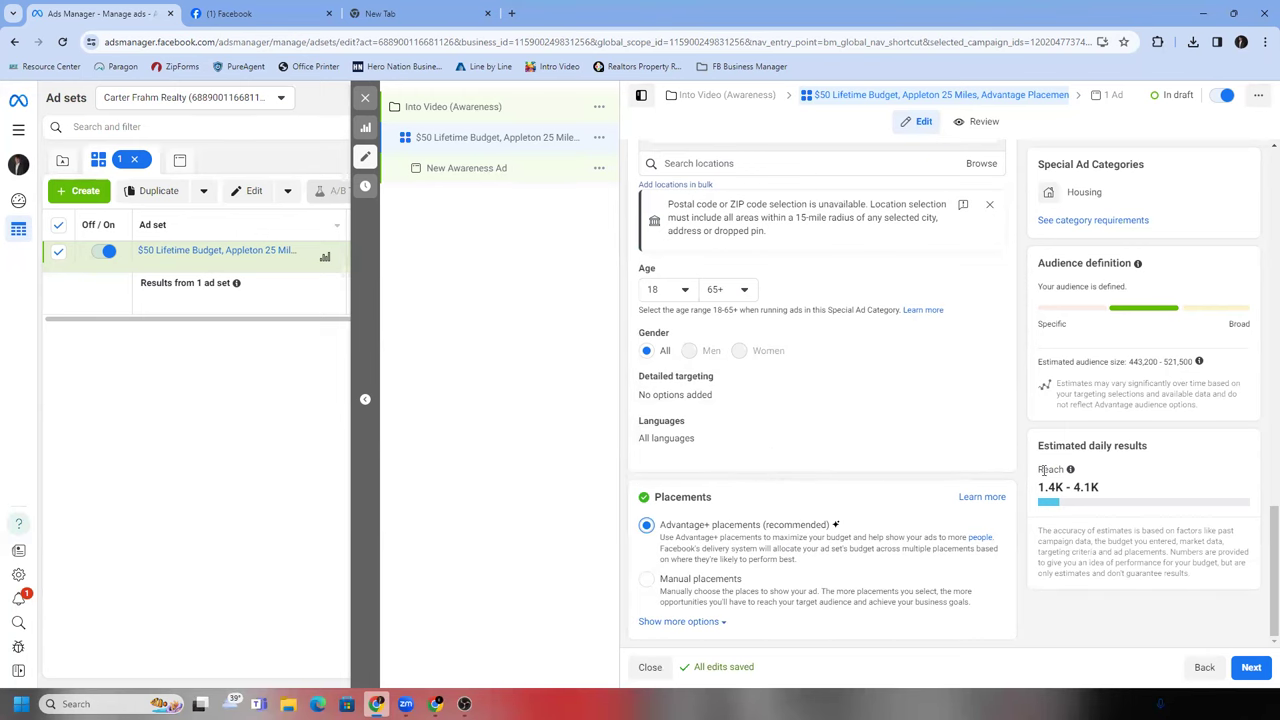
- Continue to the ad level and rename the ad as "Into Video"
{"action": "left_click", "coordinate": [1252, 674]}
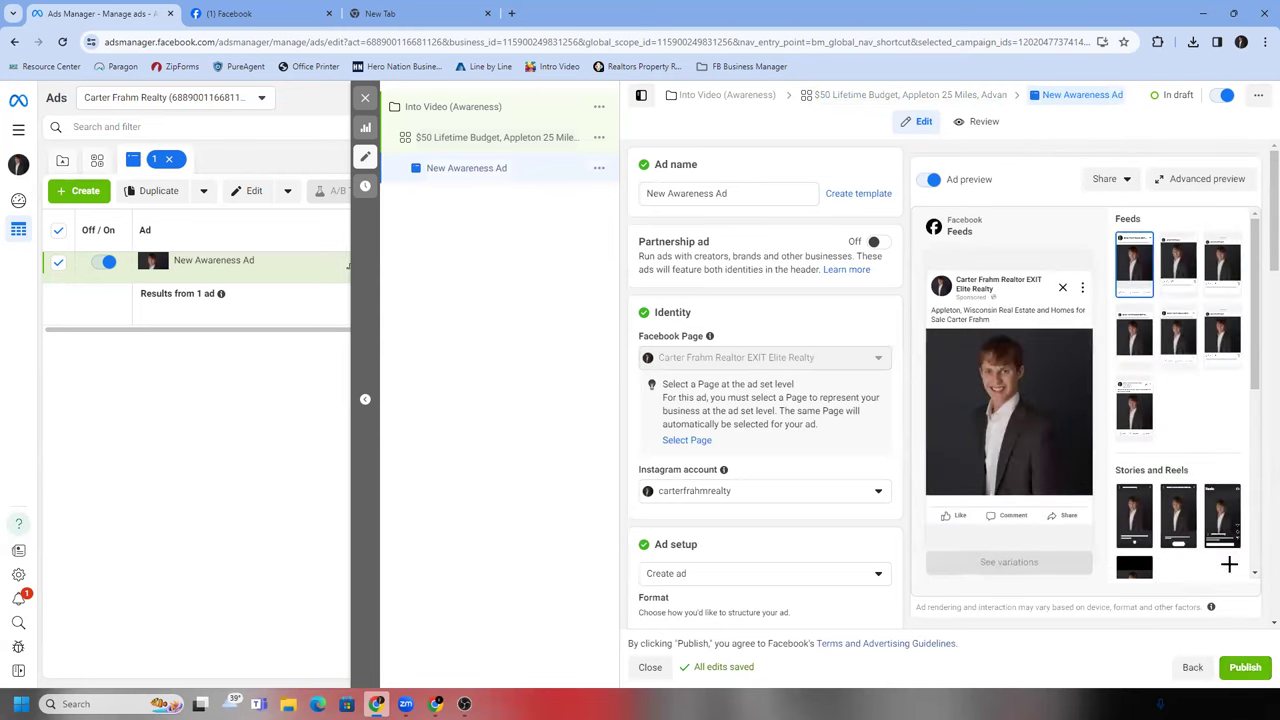
{"action": "scroll", "coordinate": [1141, 440], "scroll_direction": "down", "scroll_amount": 5}
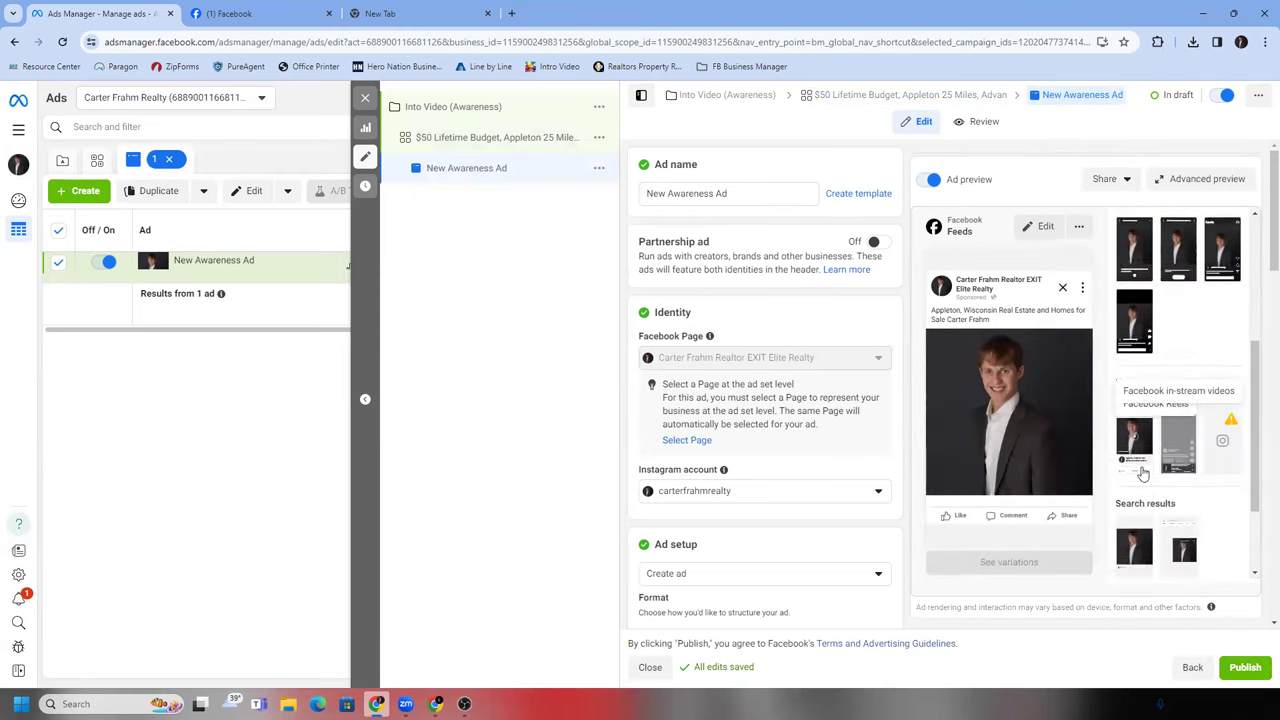
{"action": "scroll", "coordinate": [1141, 470], "scroll_direction": "up", "scroll_amount": 5}
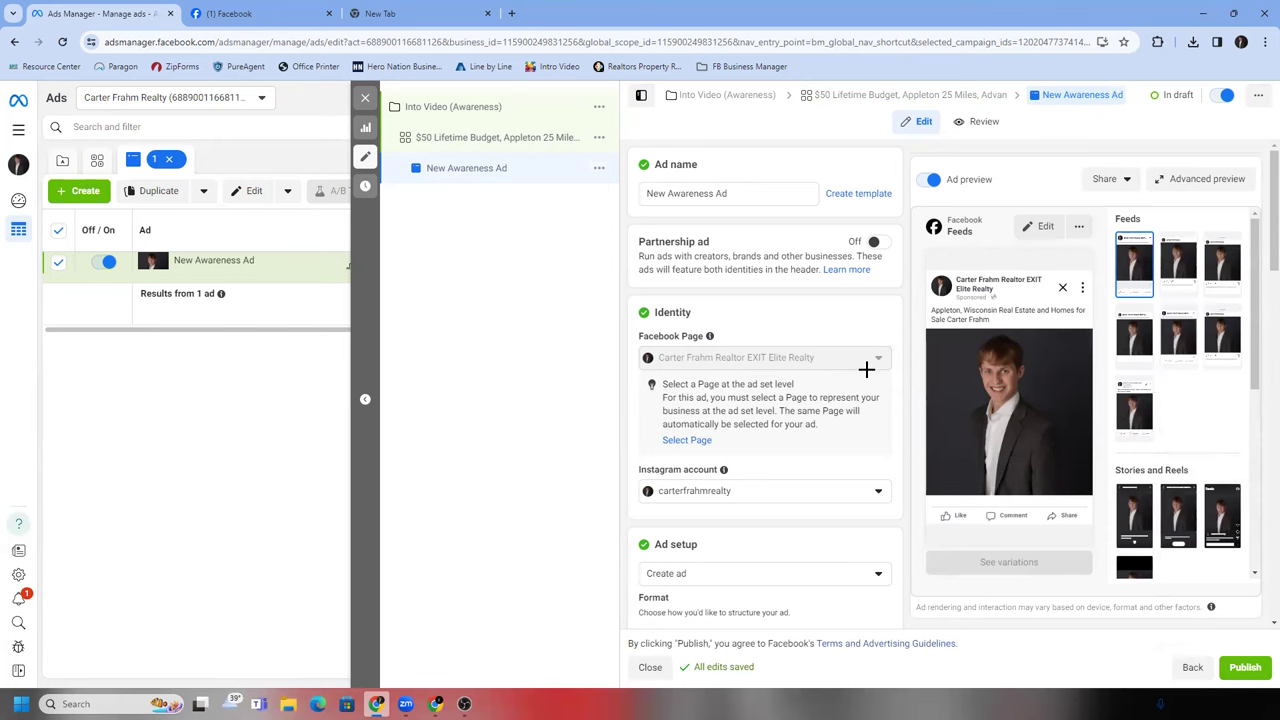
{"action": "left_click", "coordinate": [710, 194]}
{"action": "key", "text": "ctrl+a"}
{"action": "type", "text": "Into Video"}
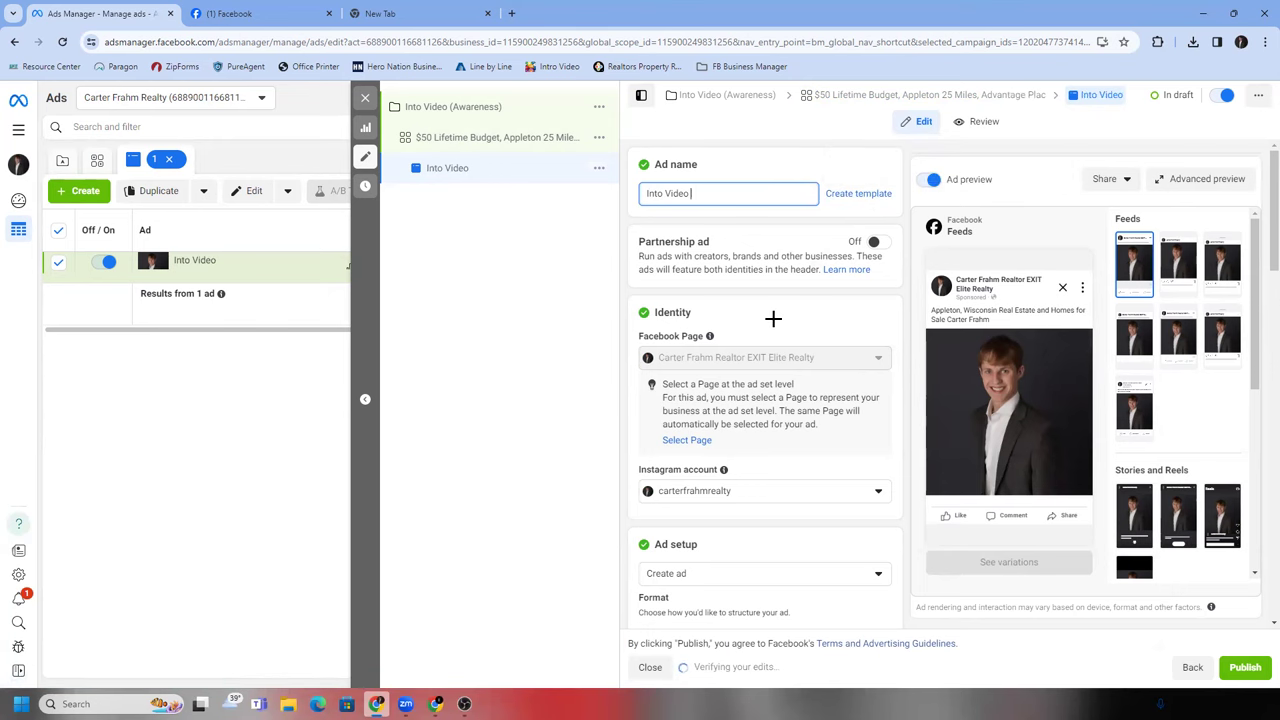
- Set the ad to use an existing post and choose the Fox Valley introduction video post from Jan 30, 2024
{"action": "scroll", "coordinate": [740, 505], "scroll_direction": "down", "scroll_amount": 2}
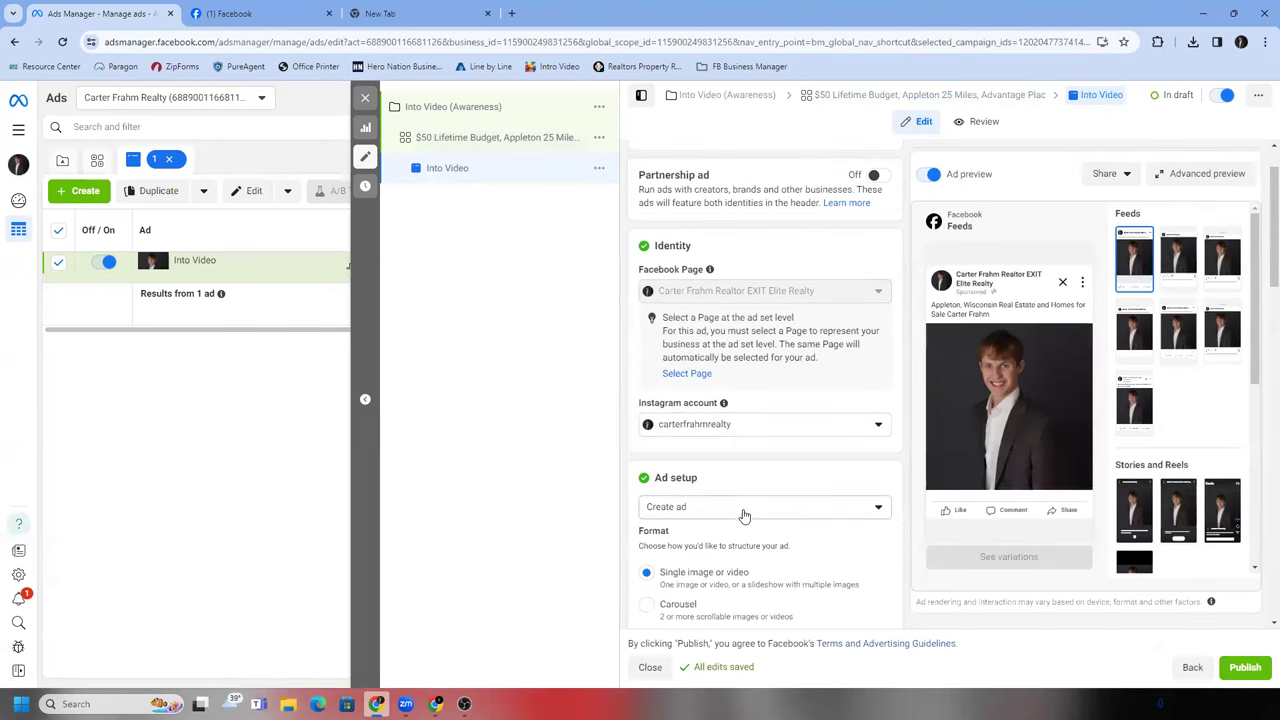
{"action": "left_click", "coordinate": [728, 449]}
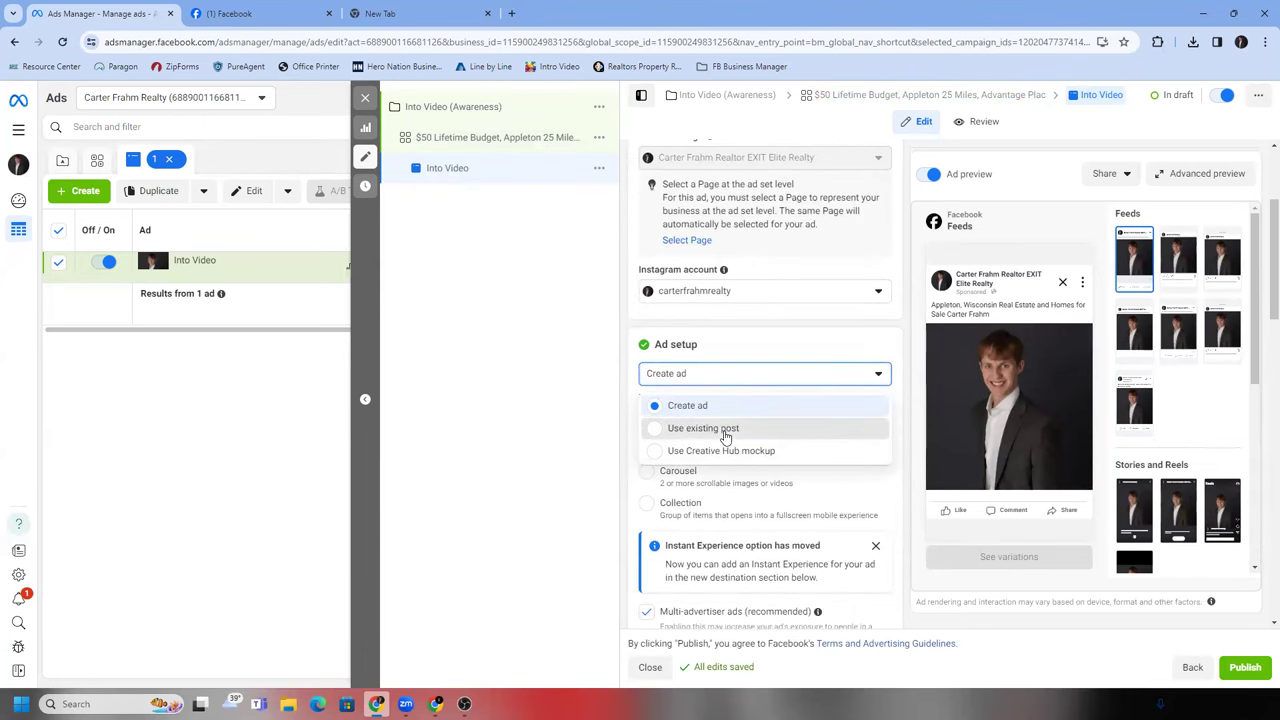
{"action": "left_click", "coordinate": [724, 434]}
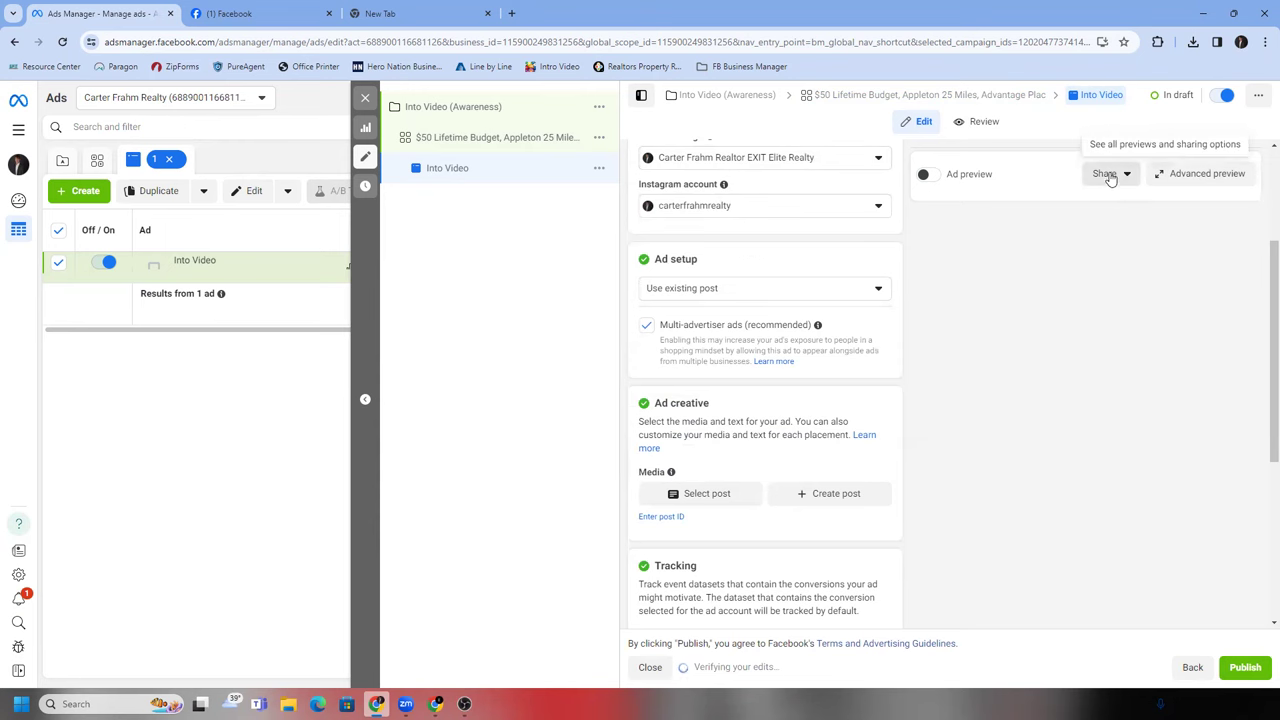
{"action": "left_click", "coordinate": [752, 502]}
{"action": "left_click", "coordinate": [520, 310]}
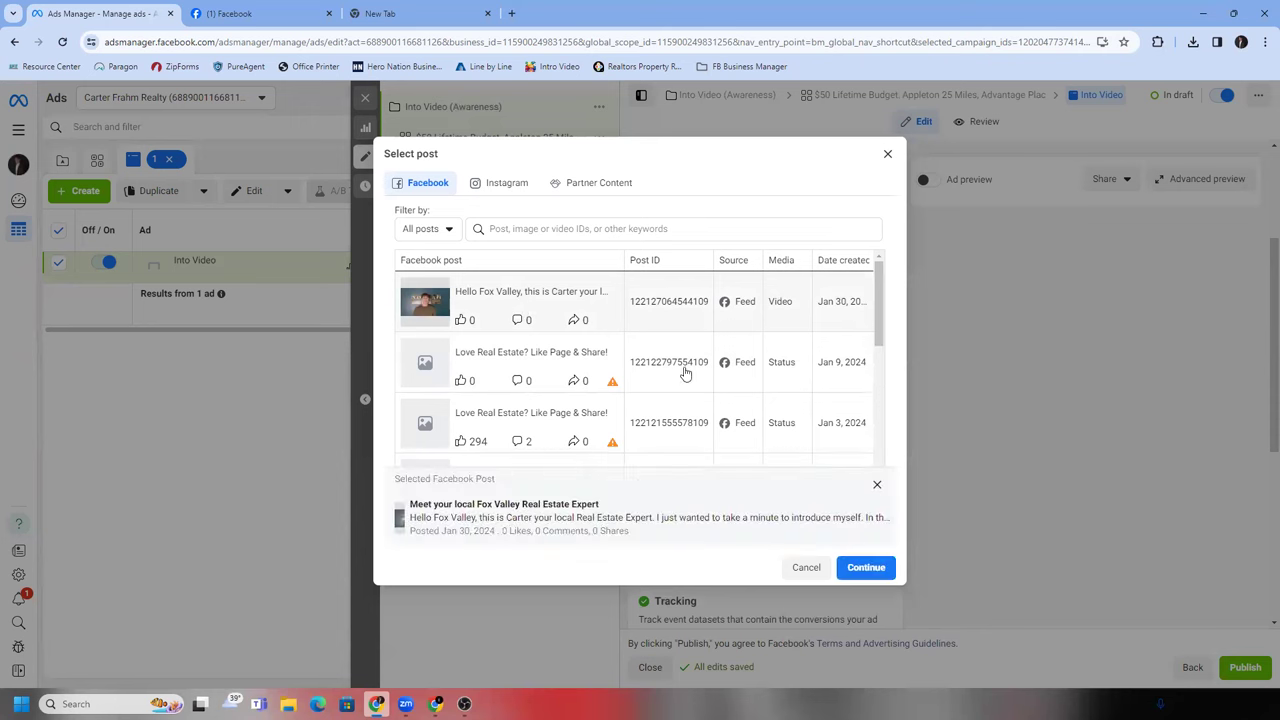
{"action": "left_click", "coordinate": [860, 569]}
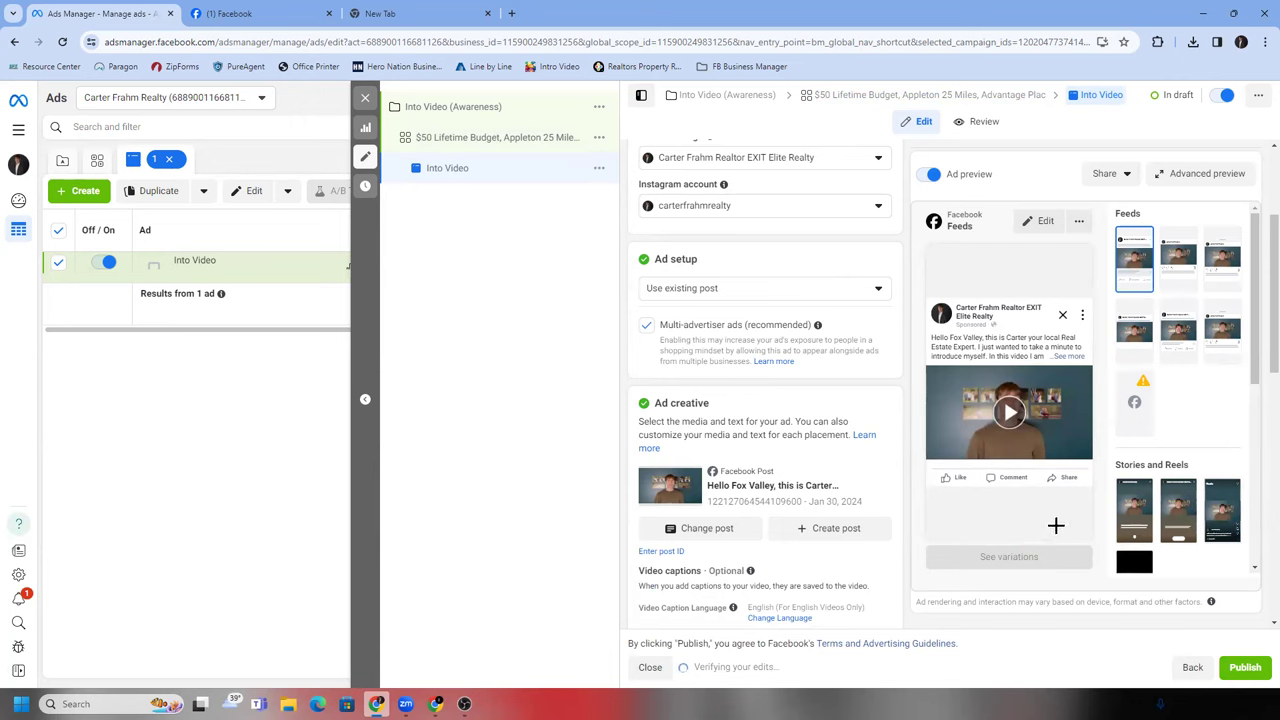
- Add a "Send message" call to action to the ad's post and update the post
{"action": "mouse_move", "coordinate": [1260, 341]}
{"action": "left_mouse_down"}
{"action": "mouse_move", "coordinate": [1249, 486]}
{"action": "mouse_move", "coordinate": [1266, 297]}
{"action": "mouse_move", "coordinate": [1256, 330]}
{"action": "left_mouse_up"}
{"action": "scroll", "coordinate": [857, 463], "scroll_direction": "down", "scroll_amount": 3}
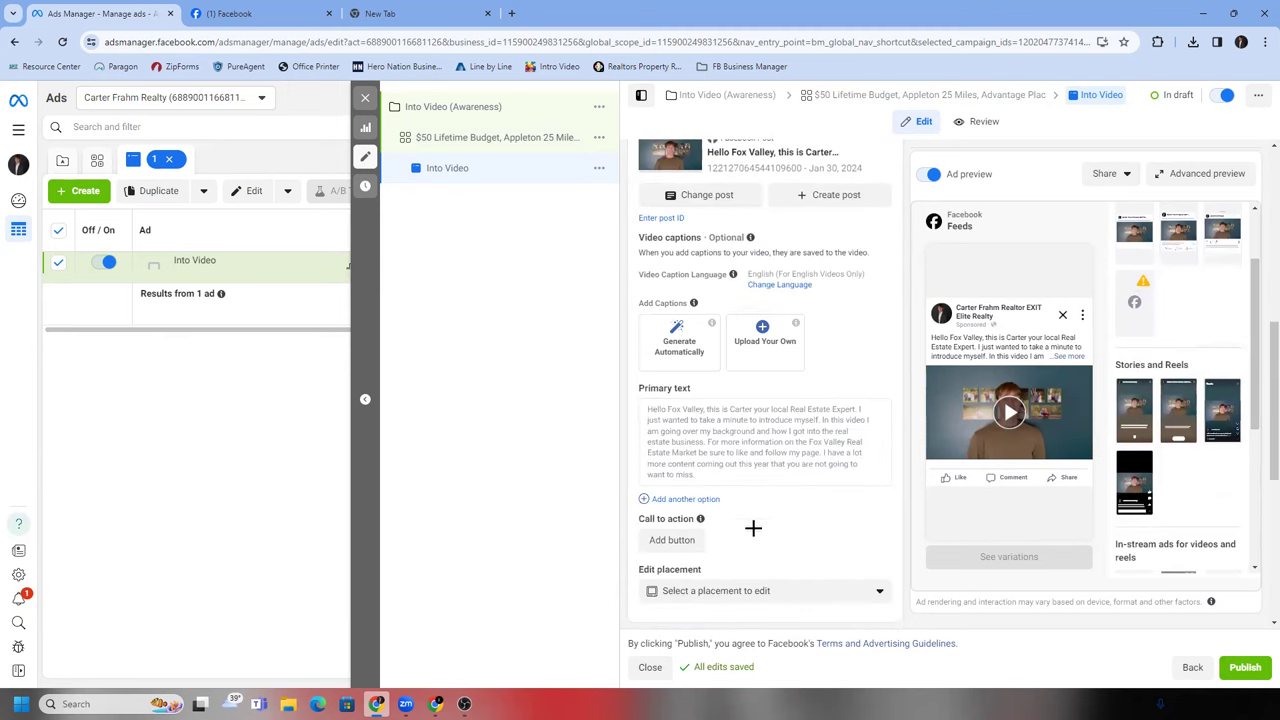
{"action": "scroll", "coordinate": [753, 528], "scroll_direction": "down", "scroll_amount": 1}
{"action": "left_click", "coordinate": [672, 473]}
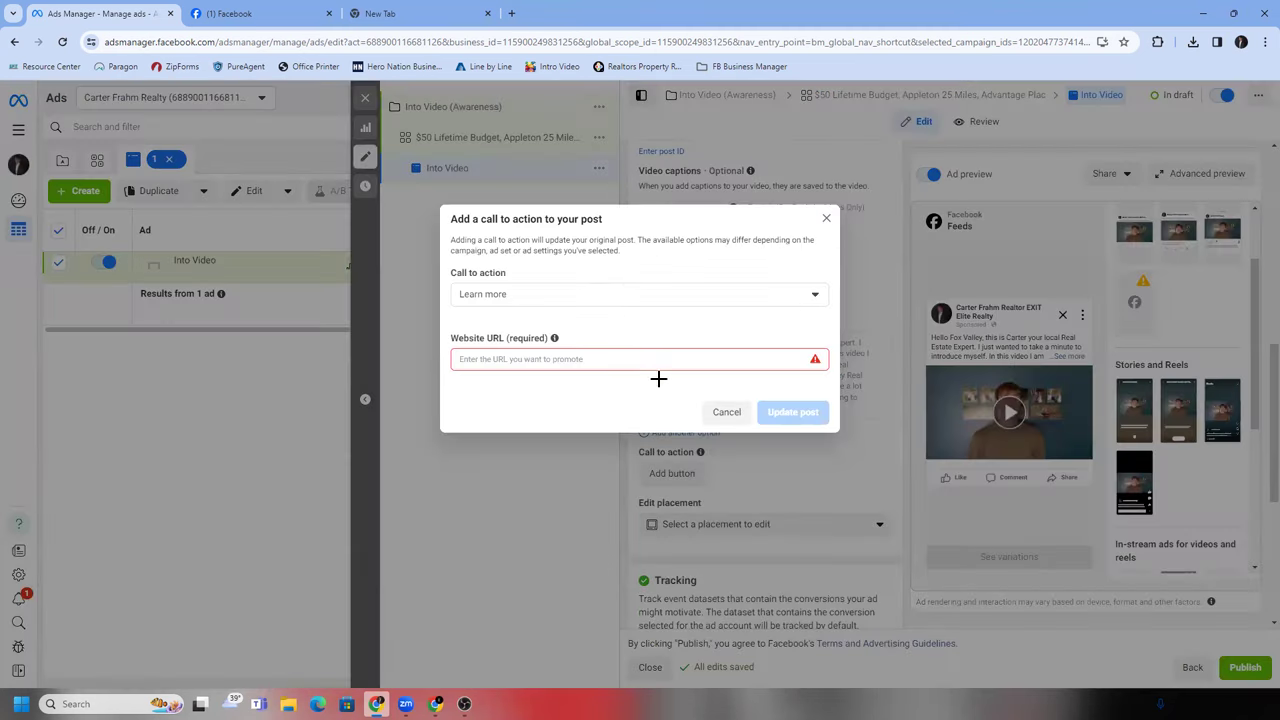
{"action": "left_click", "coordinate": [606, 298]}
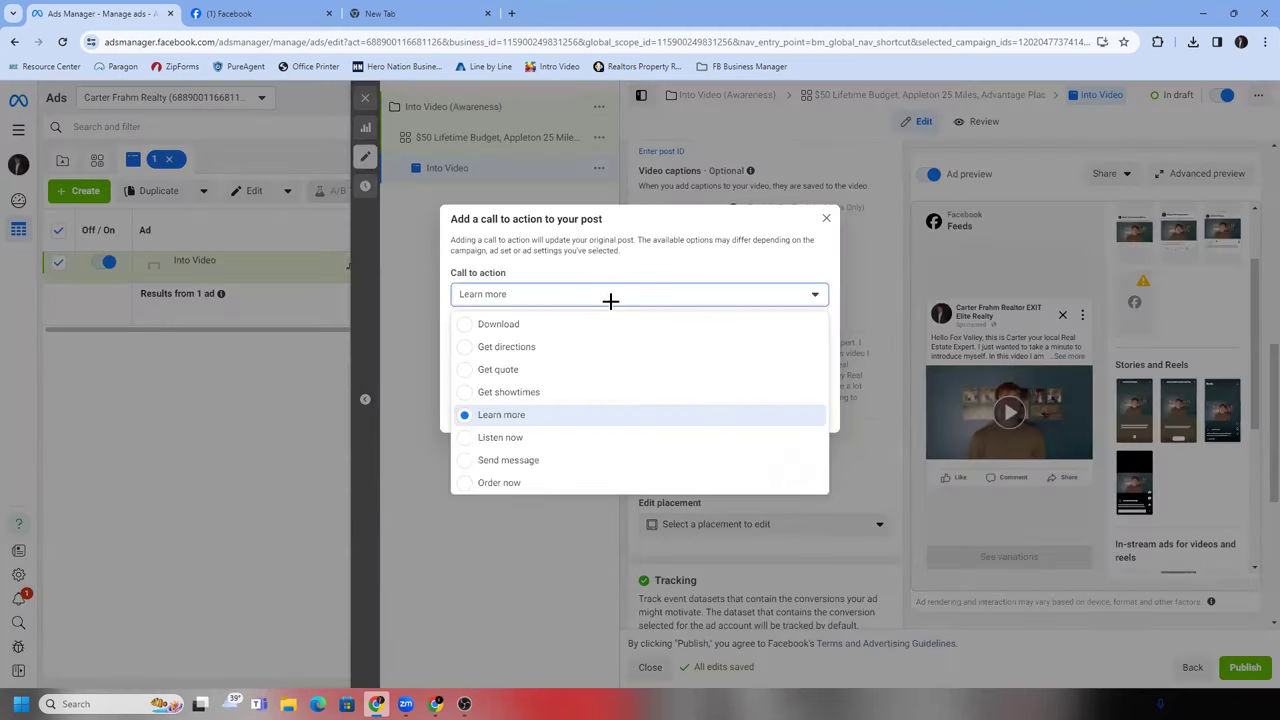
{"action": "left_click", "coordinate": [604, 462]}
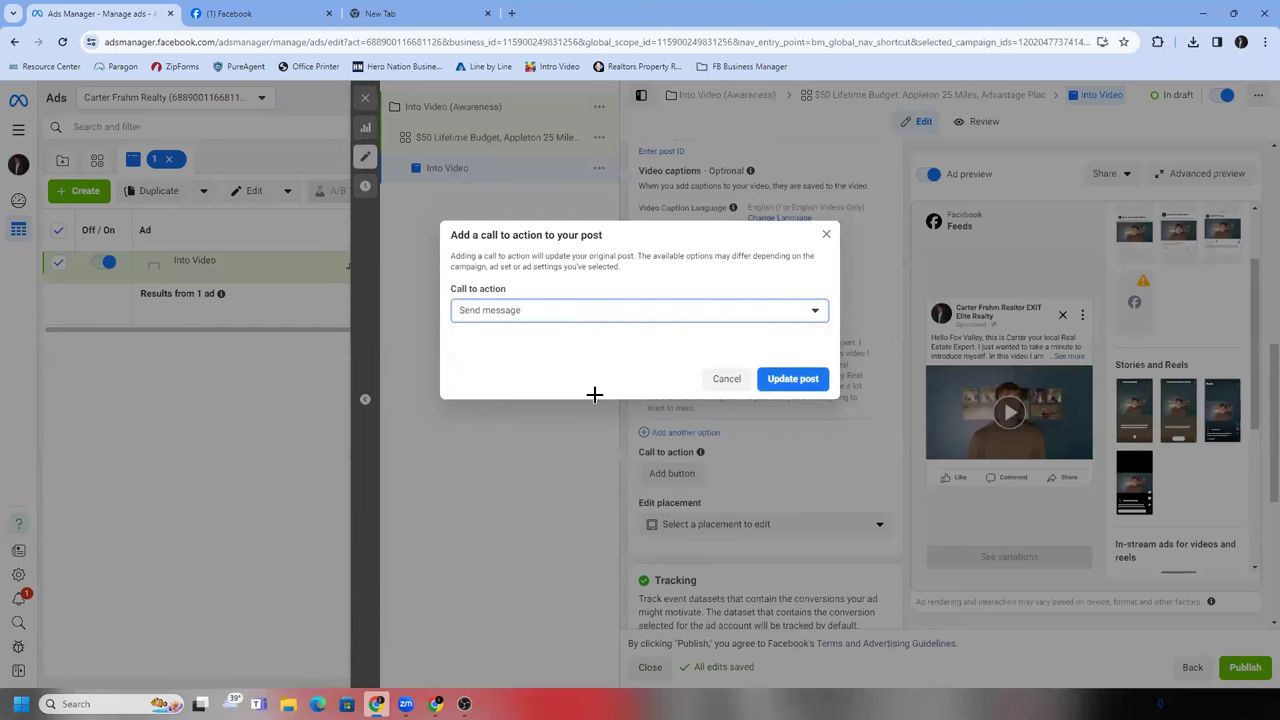
{"action": "left_click", "coordinate": [793, 380]}
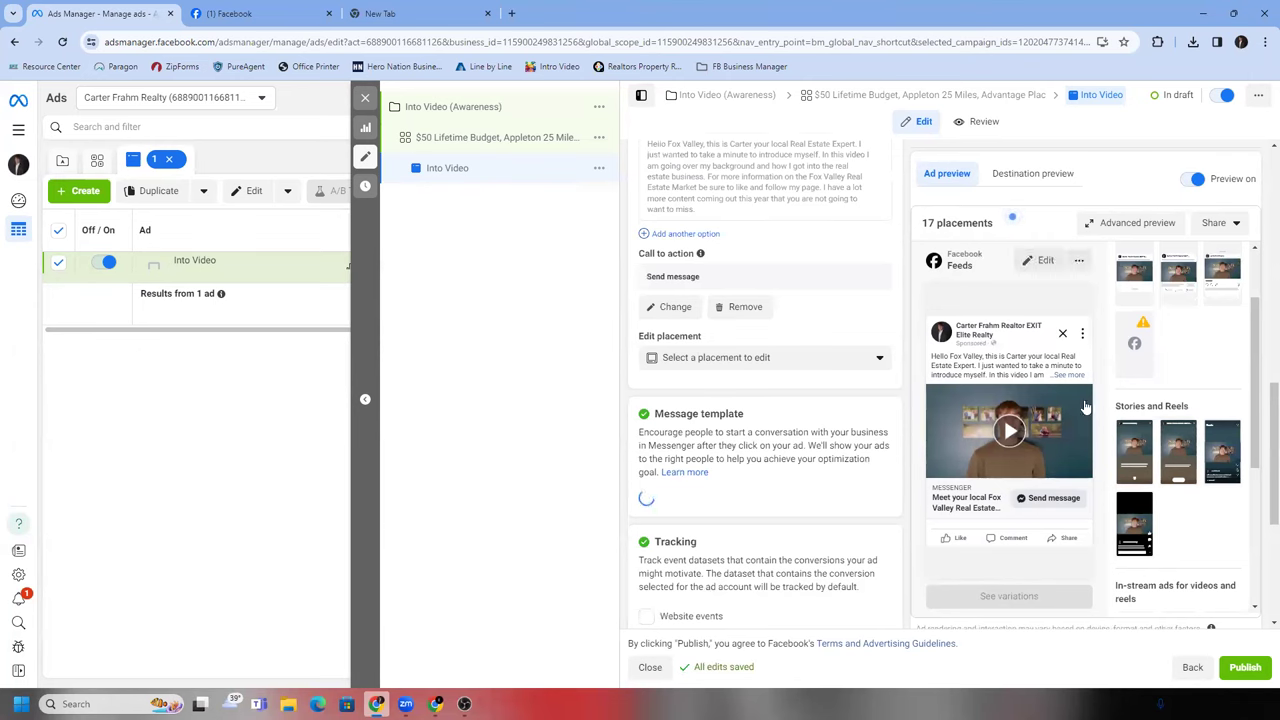
- Switch to the realtor's Facebook page and open the Fox Valley introduction video post for editing
{"action": "scroll", "coordinate": [1153, 485], "scroll_direction": "down", "scroll_amount": 2}
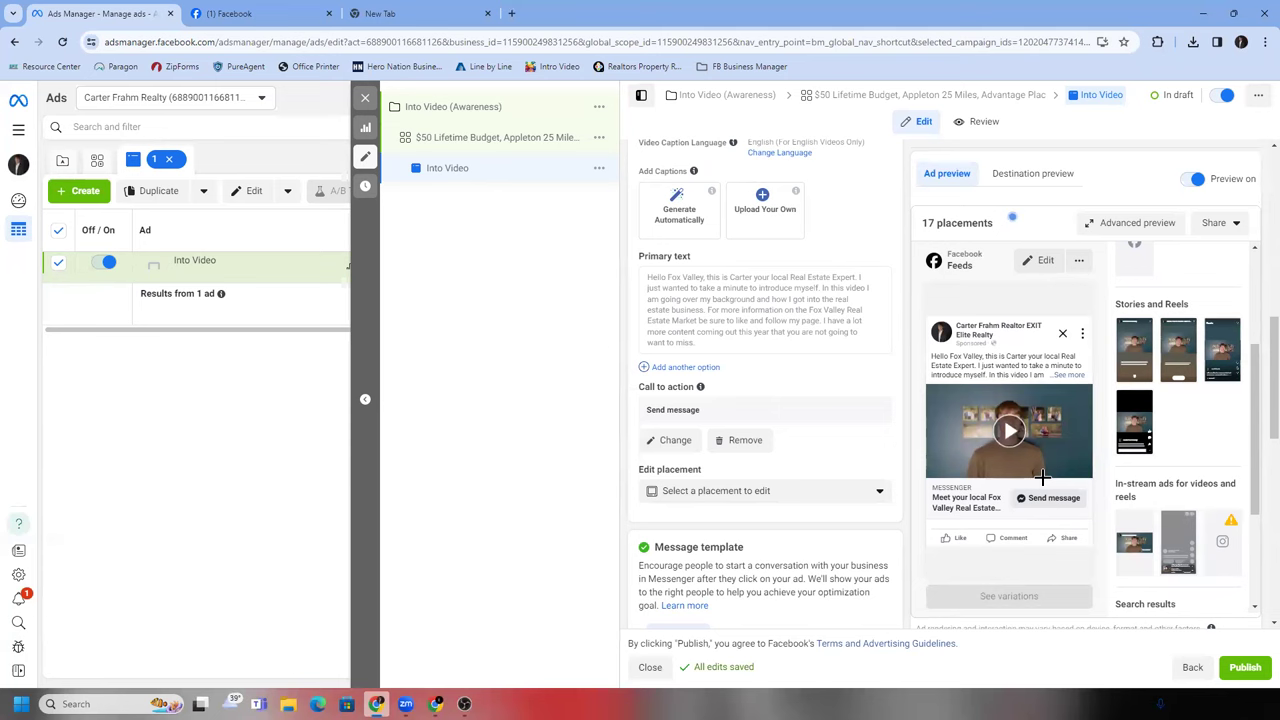
{"action": "left_click", "coordinate": [255, 13]}
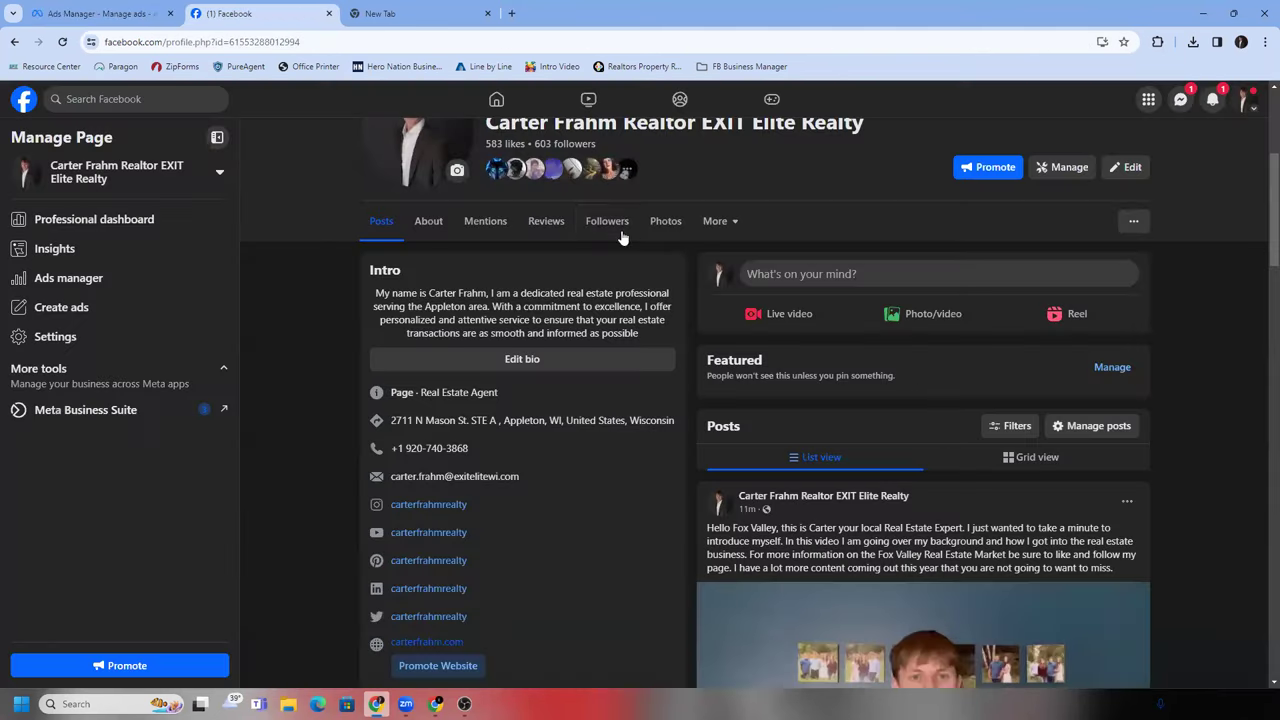
{"action": "scroll", "coordinate": [960, 450], "scroll_direction": "down", "scroll_amount": 3}
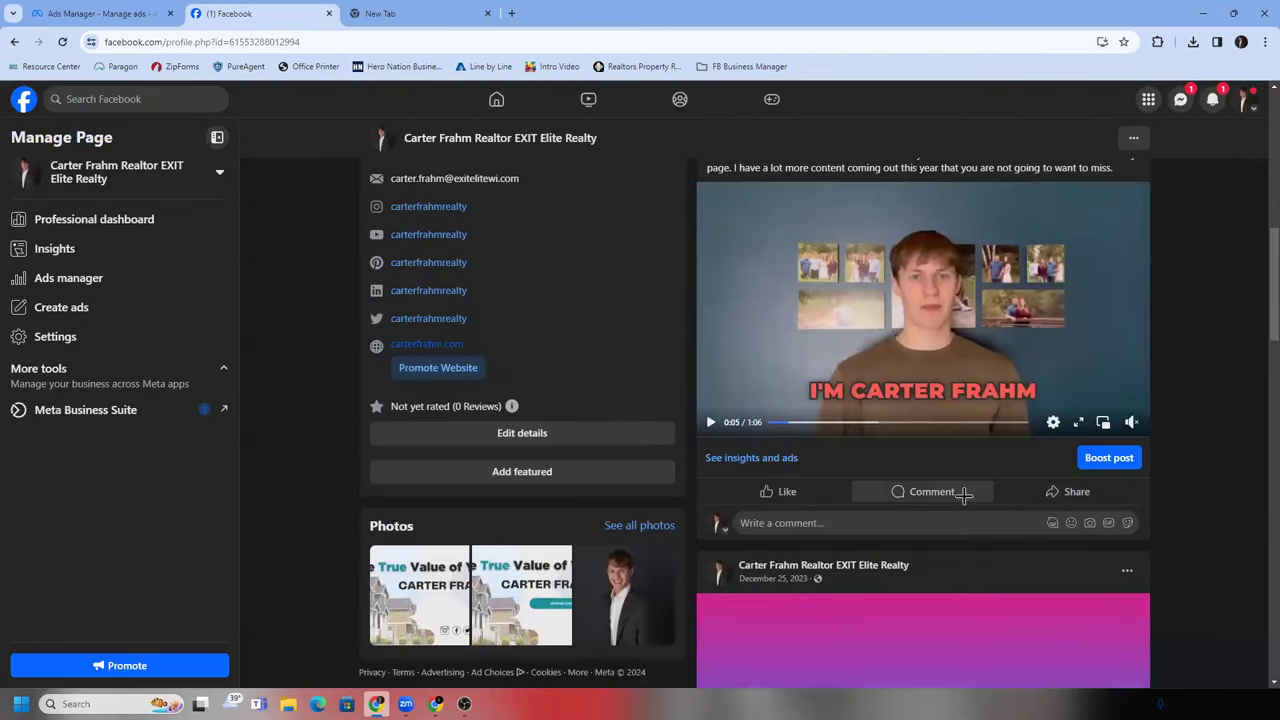
{"action": "scroll", "coordinate": [963, 494], "scroll_direction": "up", "scroll_amount": 1}
{"action": "left_click", "coordinate": [1127, 301]}
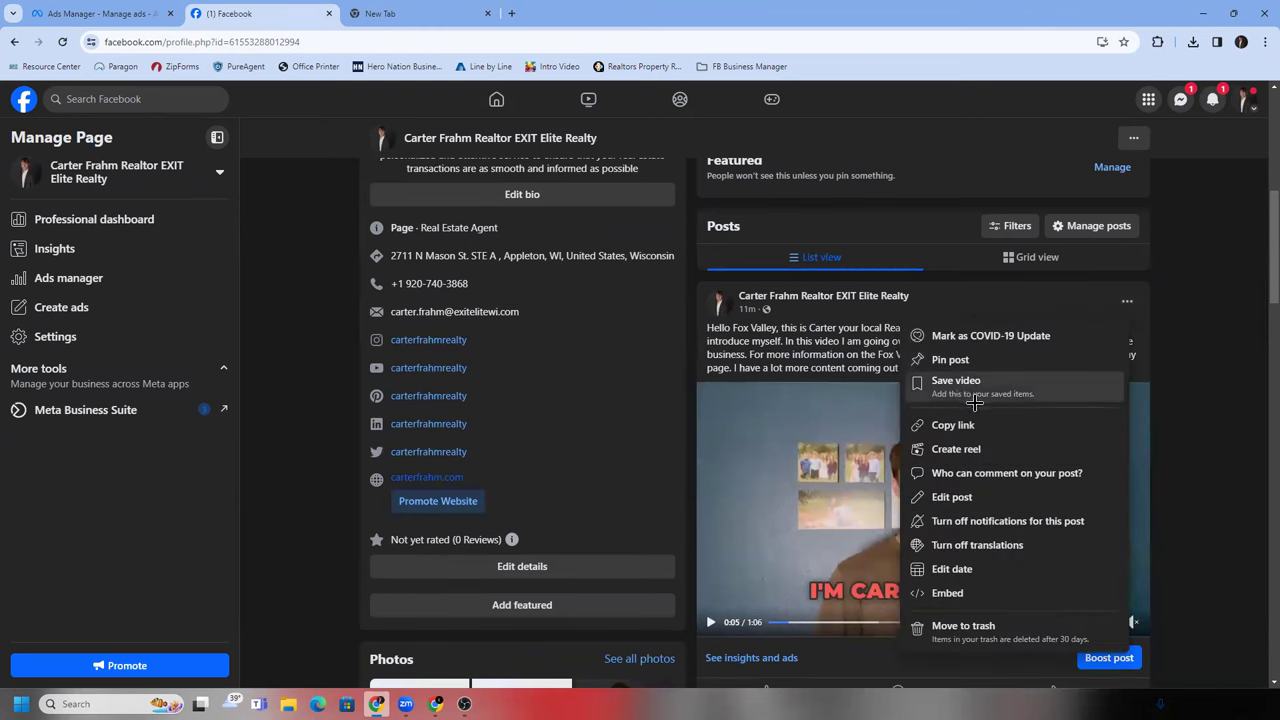
{"action": "left_click", "coordinate": [970, 497]}
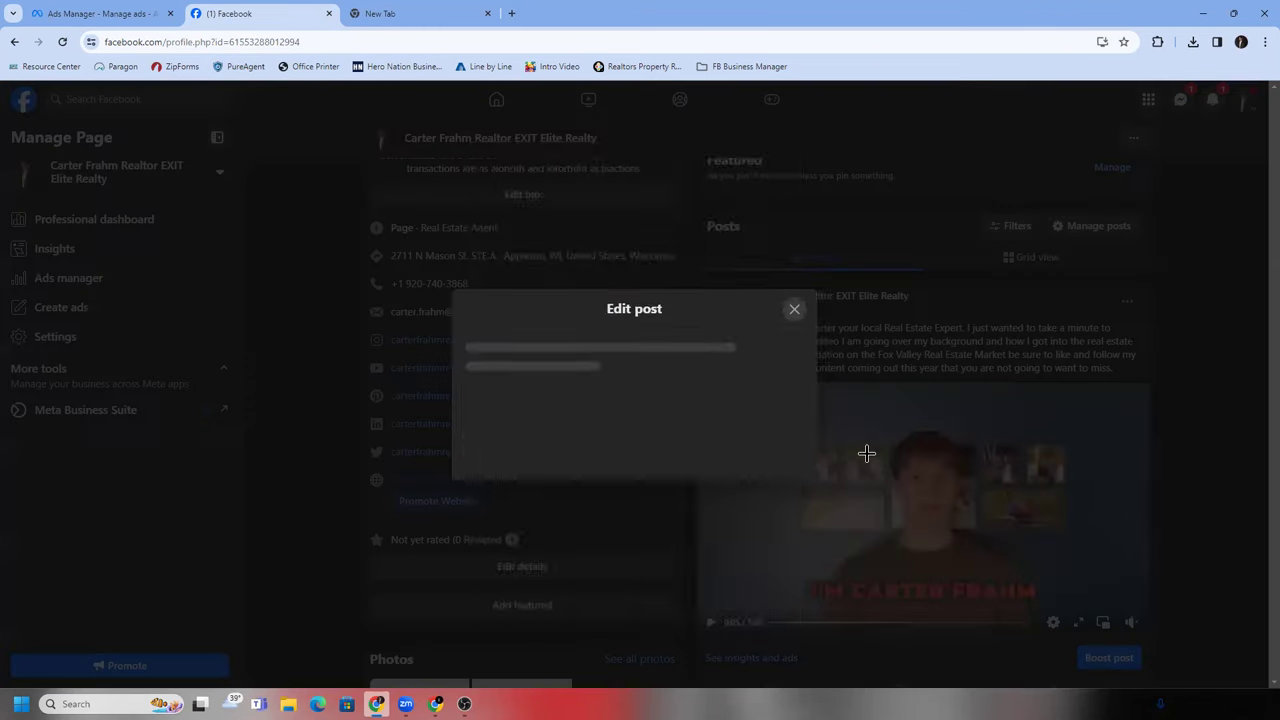
{"action": "scroll", "coordinate": [654, 478], "scroll_direction": "down", "scroll_amount": 1}
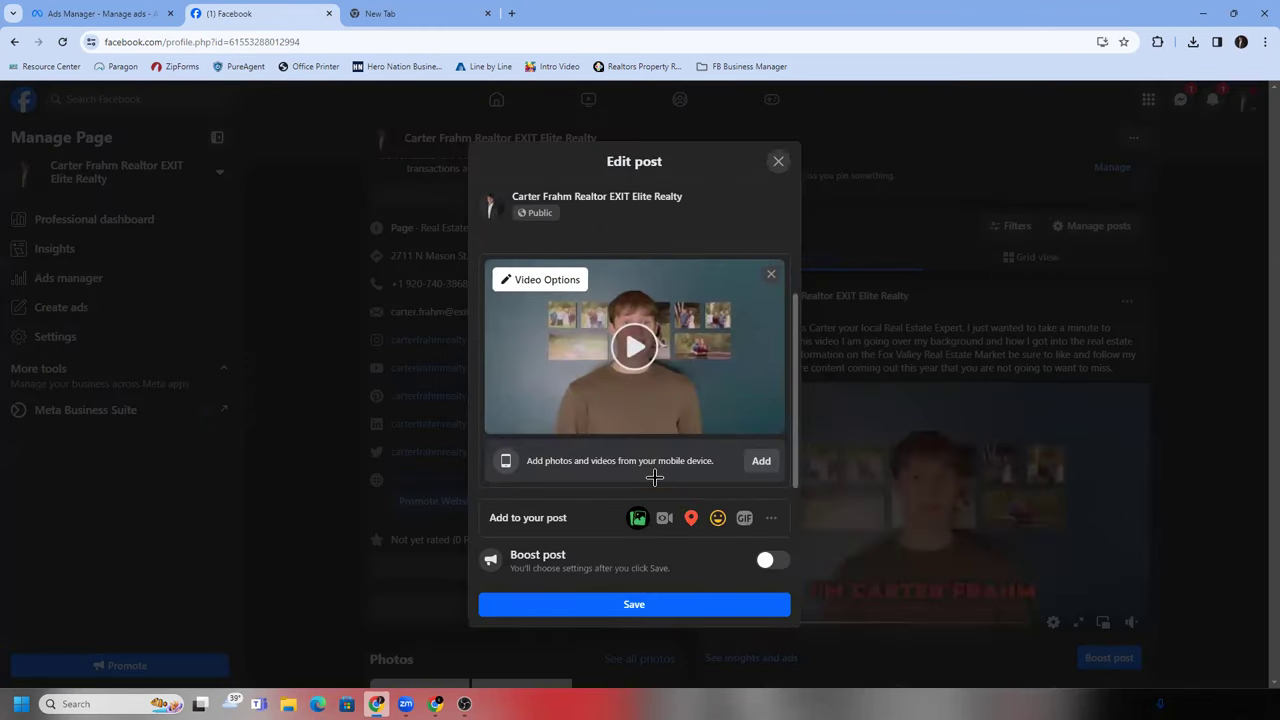
{"action": "scroll", "coordinate": [660, 472], "scroll_direction": "up", "scroll_amount": 1}
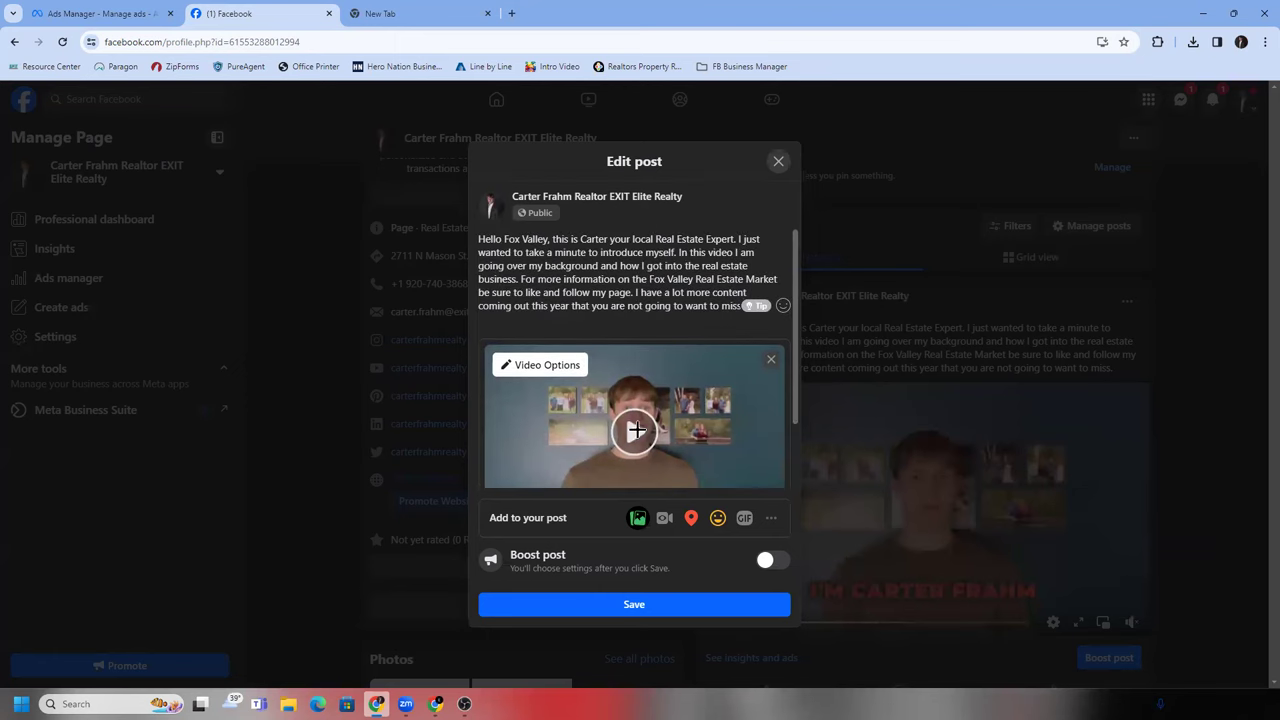
- Set the post's video title to "Meet your Fox Valley Real Estate Expert" and save the post
{"action": "left_click", "coordinate": [543, 364]}
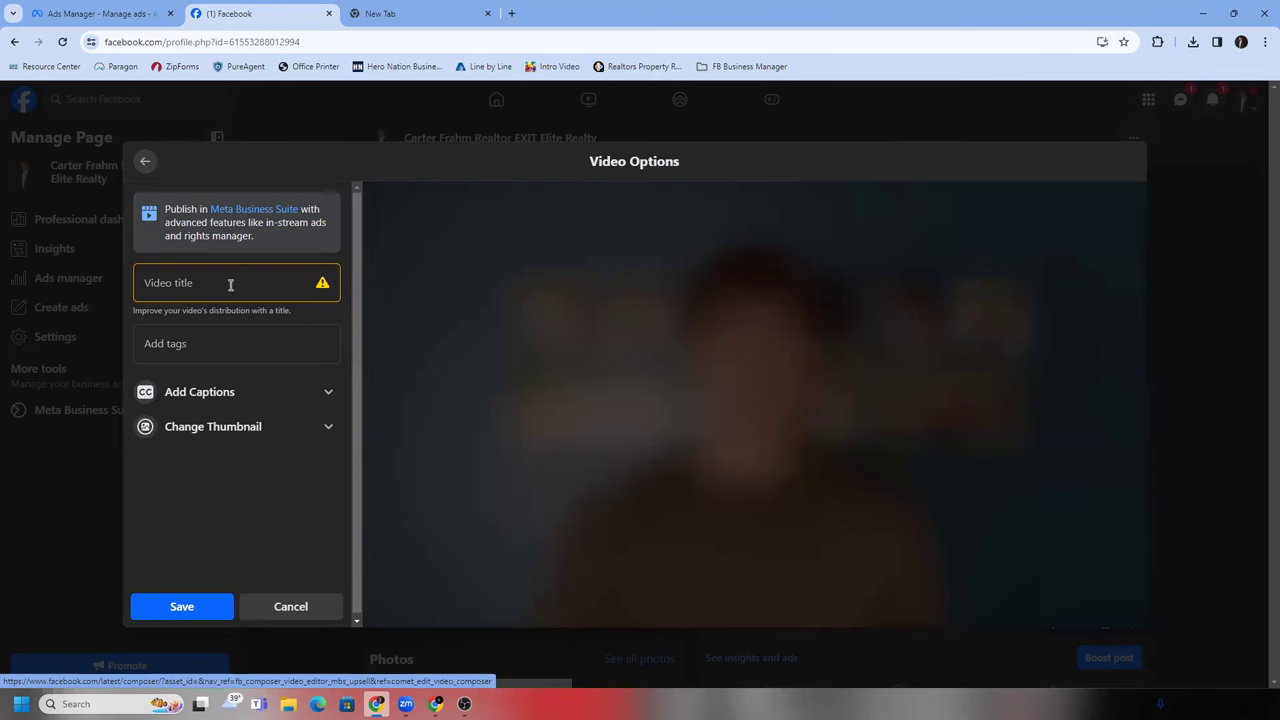
{"action": "left_click", "coordinate": [232, 285]}
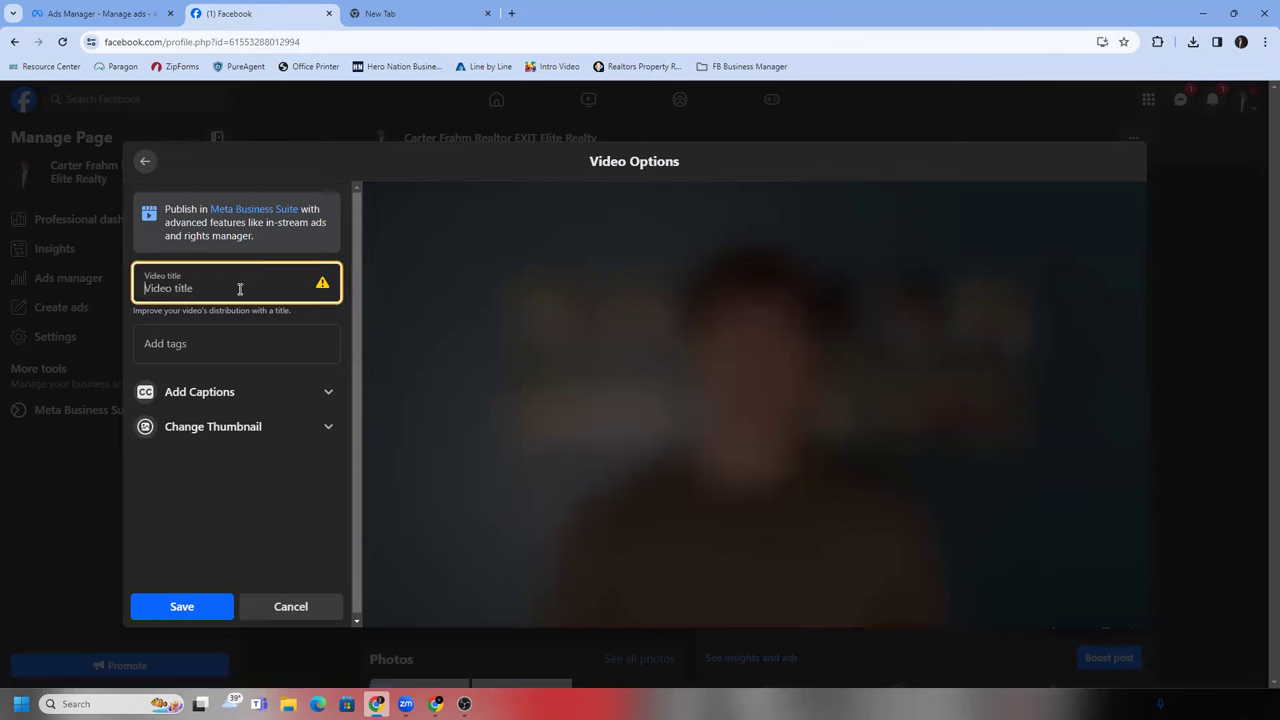
{"action": "type", "text": "Me"}
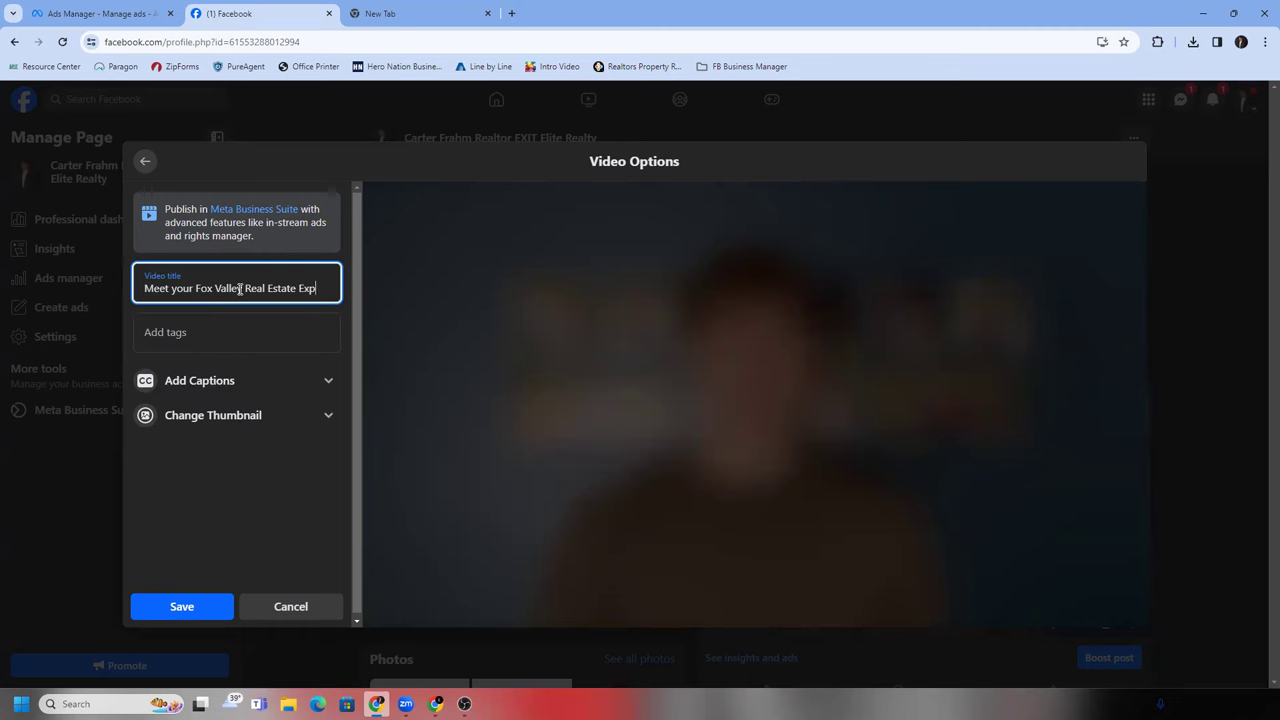
{"action": "type", "text": "t"}
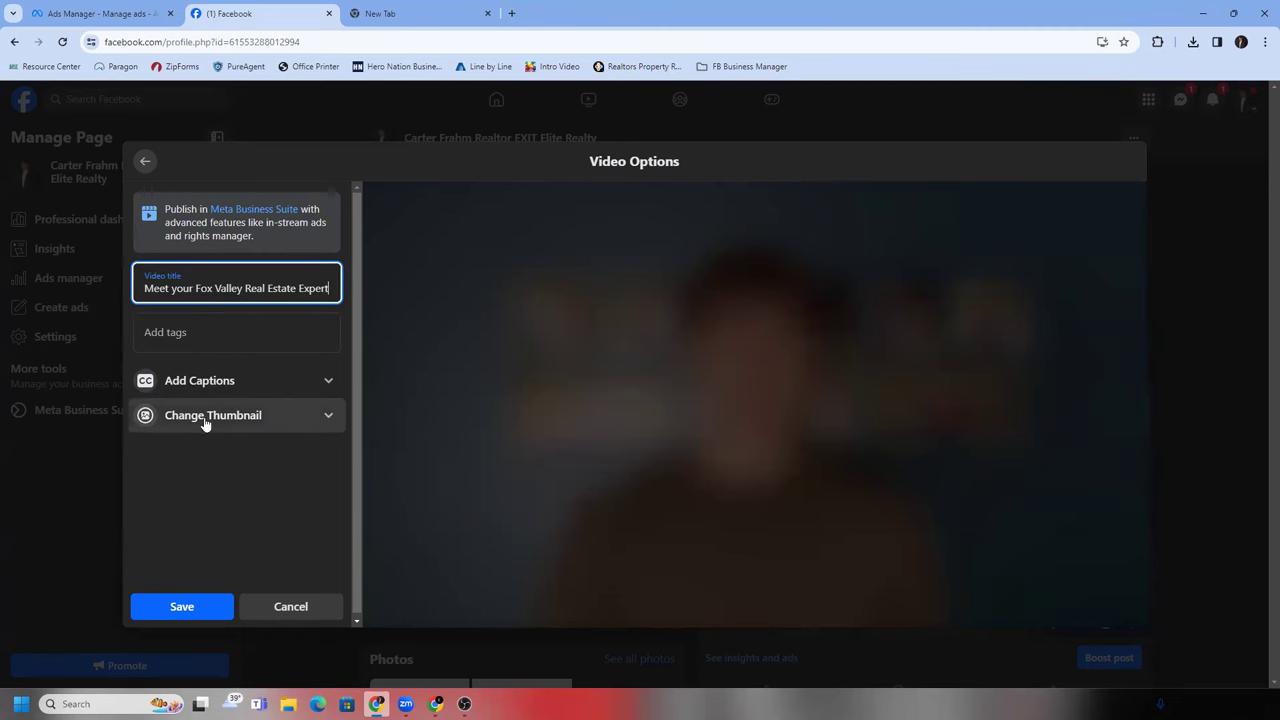
{"action": "left_click", "coordinate": [215, 602]}
{"action": "left_click", "coordinate": [634, 604]}
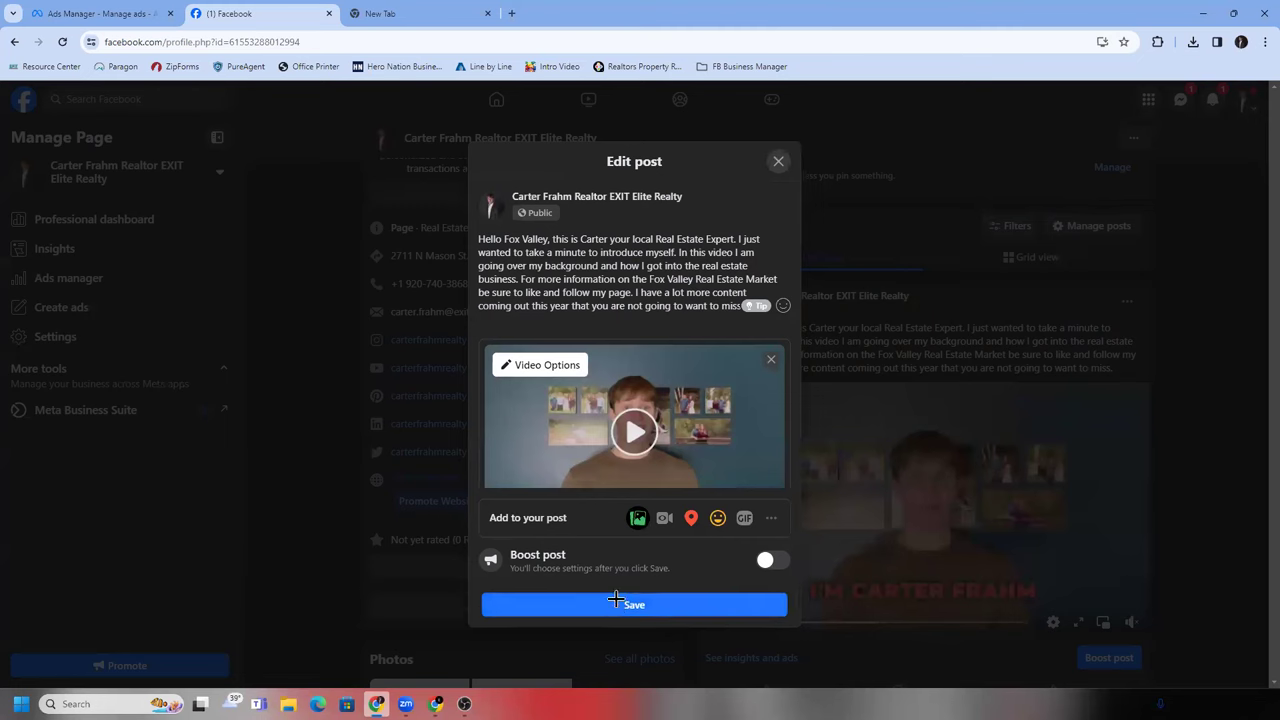
{"action": "left_click", "coordinate": [677, 503]}
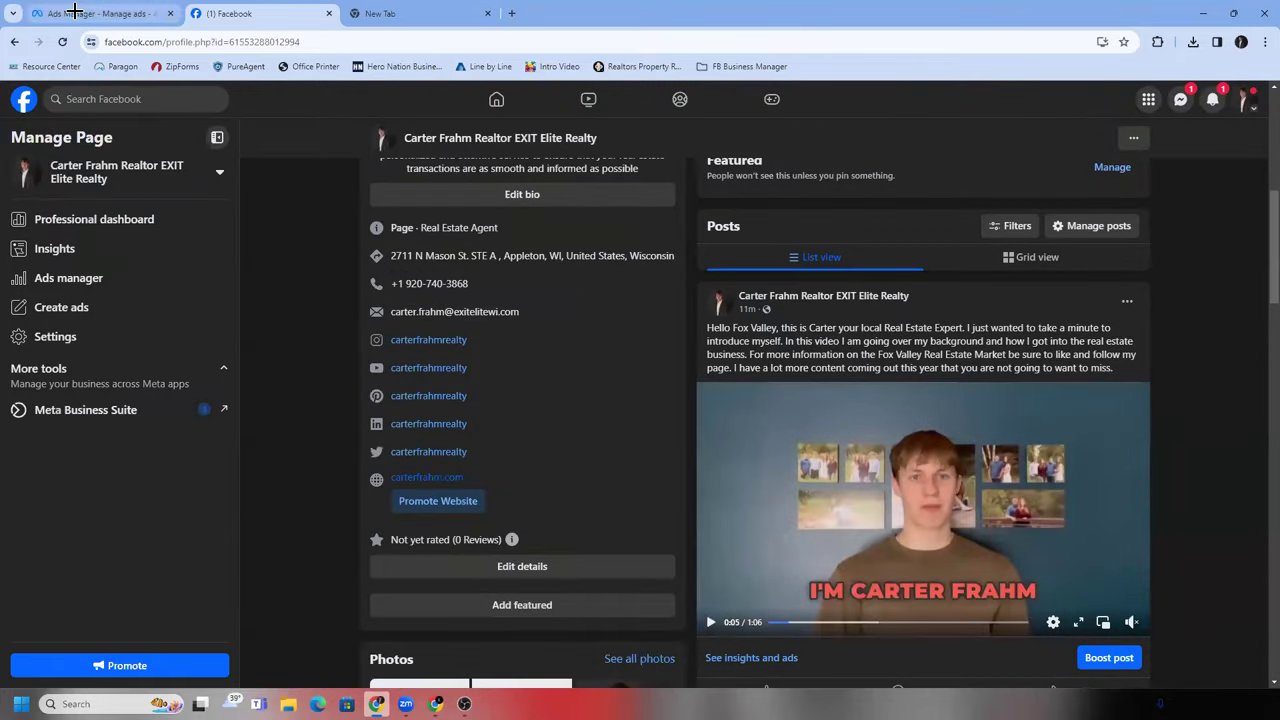
- Return to Ads Manager, publish the "Into Video" campaign with its ad set and ad, and close the editor
{"action": "left_click", "coordinate": [75, 11]}
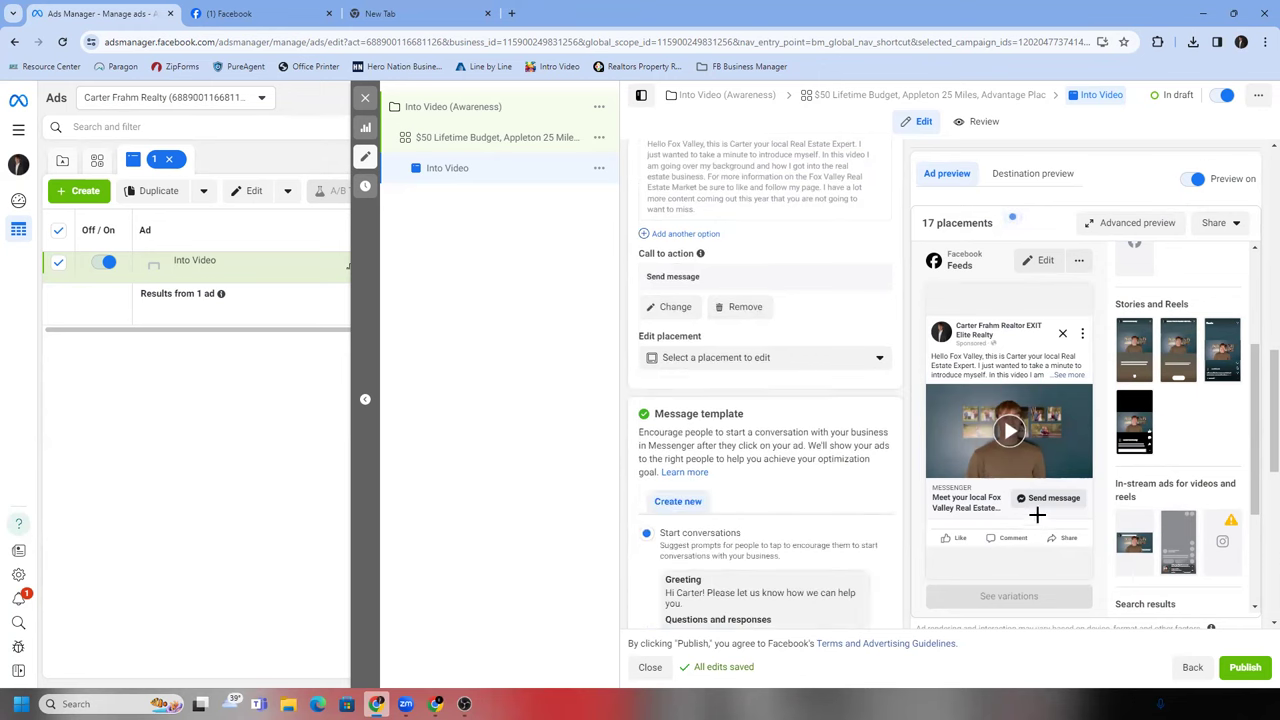
{"action": "left_click", "coordinate": [1243, 669]}
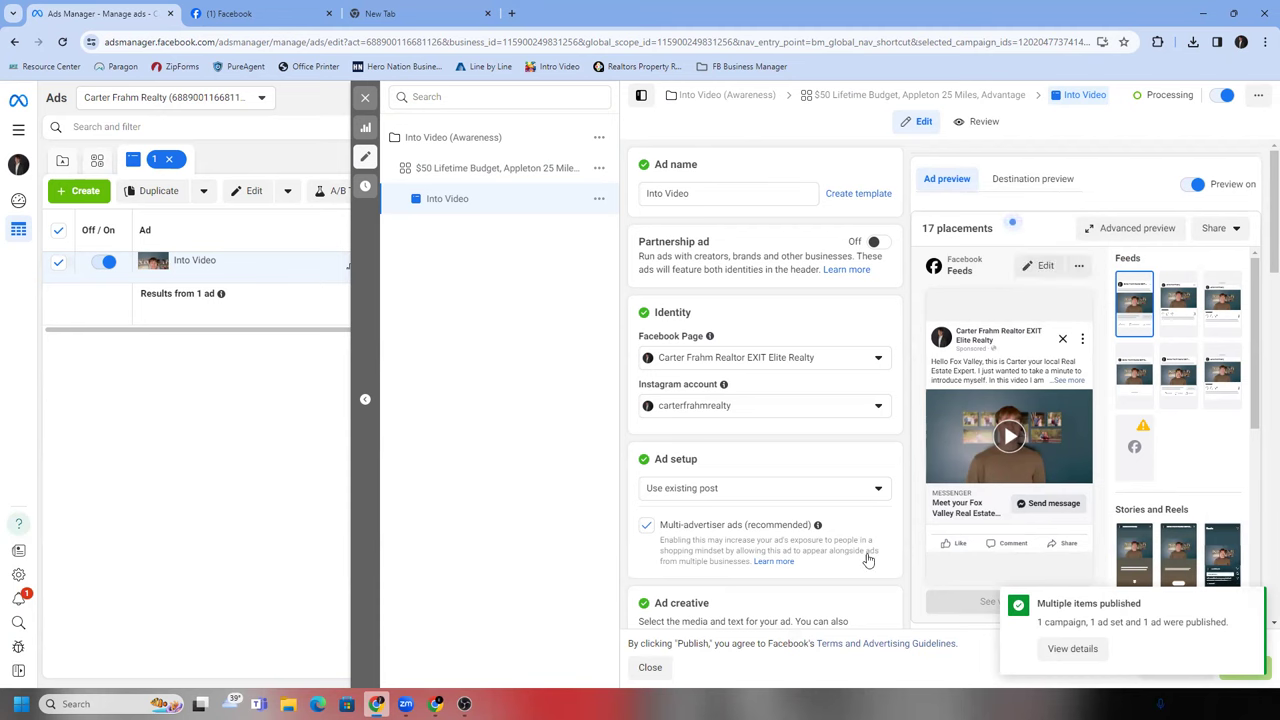
{"action": "scroll", "coordinate": [868, 560], "scroll_direction": "down", "scroll_amount": 1}
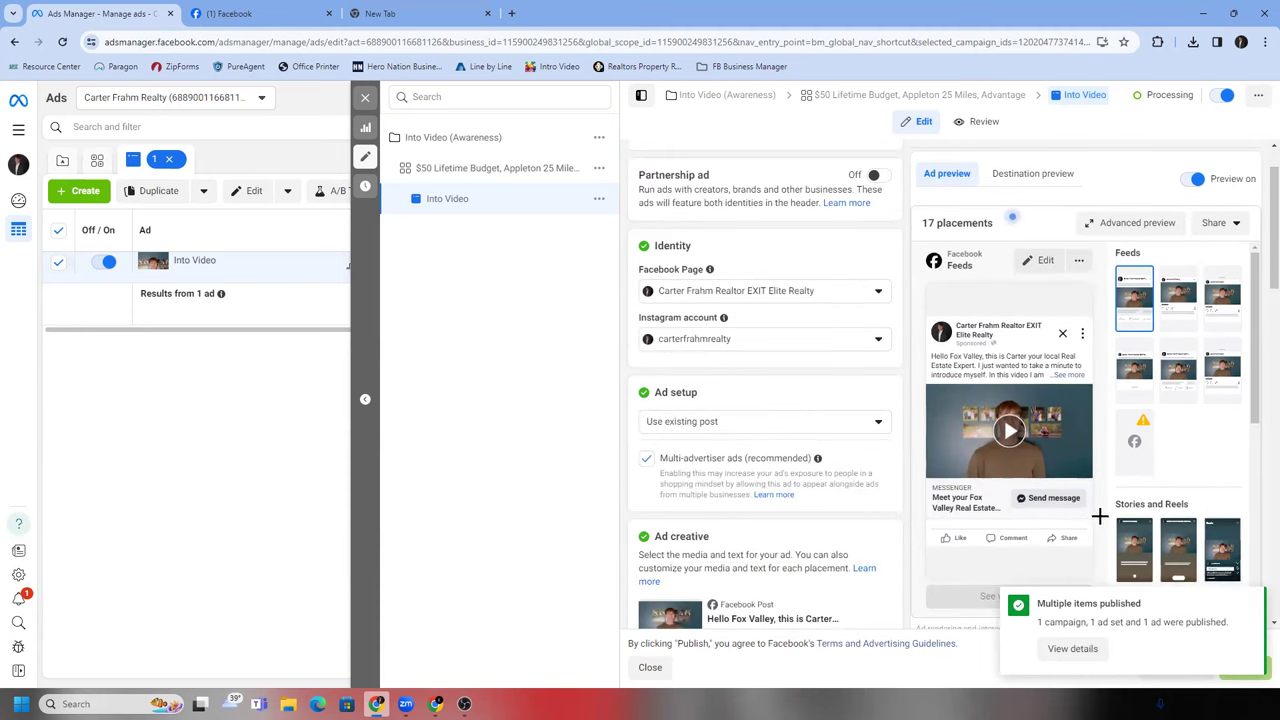
{"action": "scroll", "coordinate": [1100, 518], "scroll_direction": "up", "scroll_amount": 1}
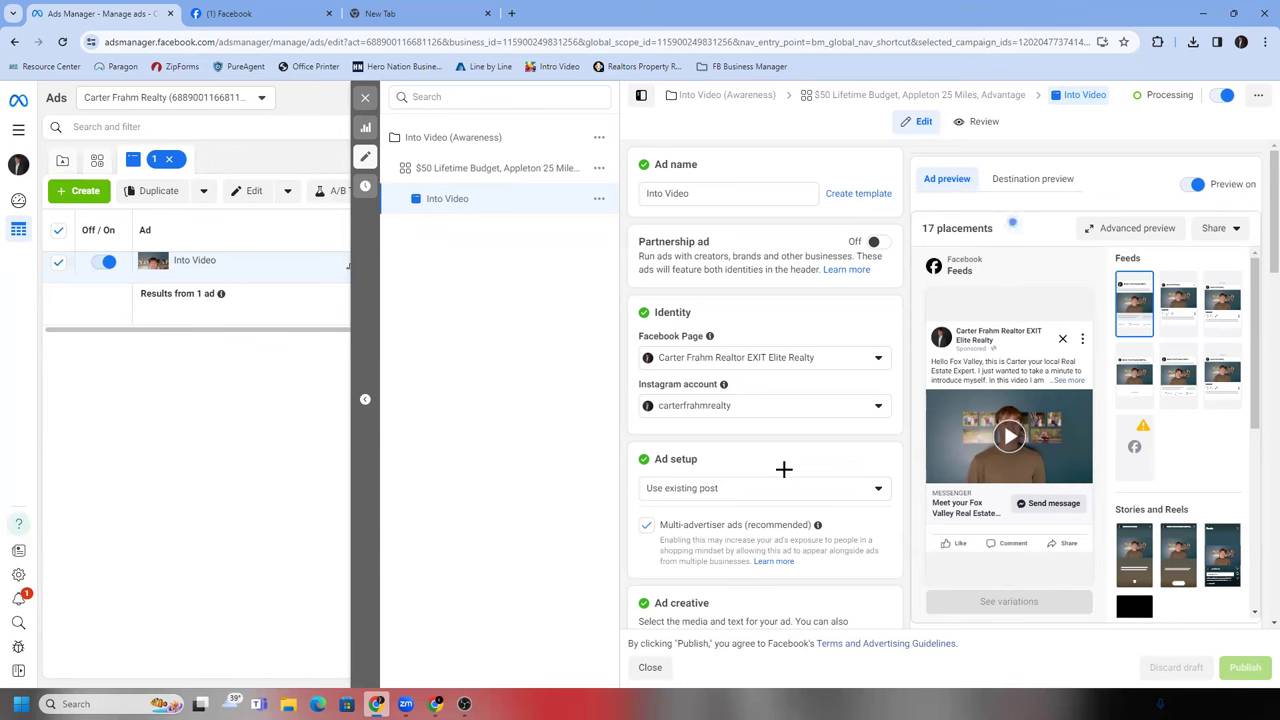
{"action": "left_click", "coordinate": [366, 99]}
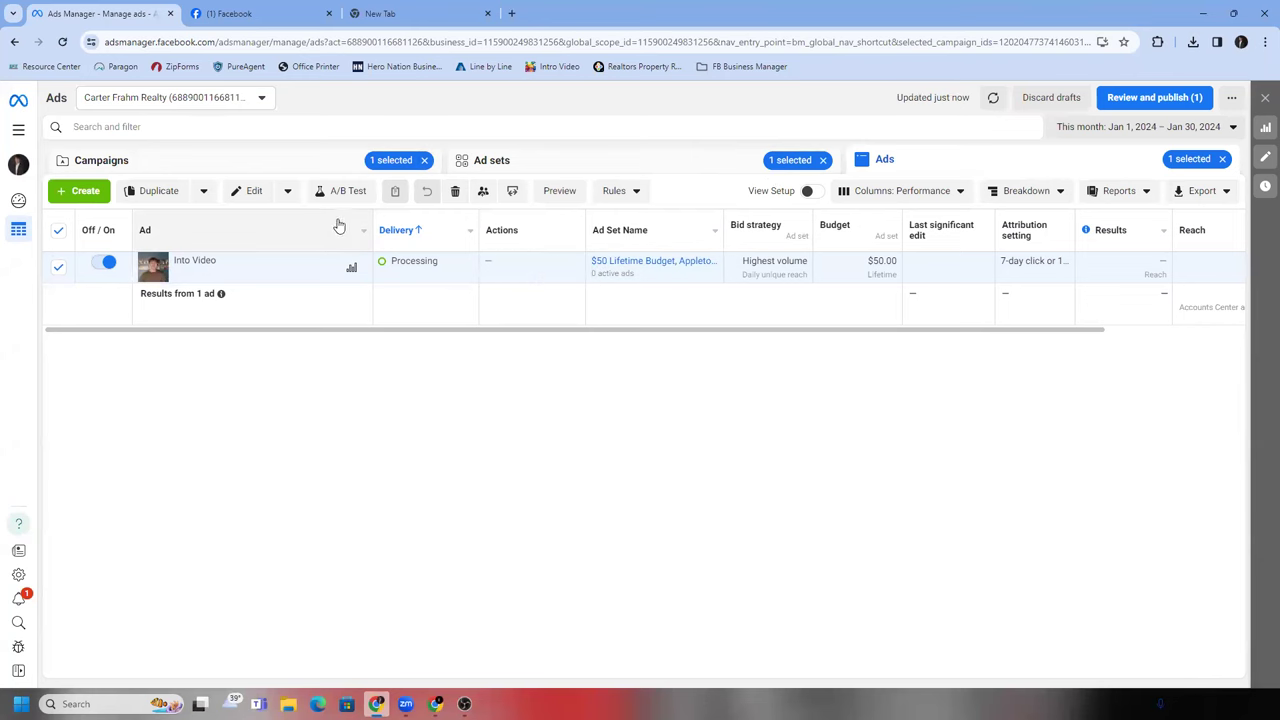
- Go to the ad account's custom audiences page and start creating a new custom audience
{"action": "left_click", "coordinate": [731, 66]}
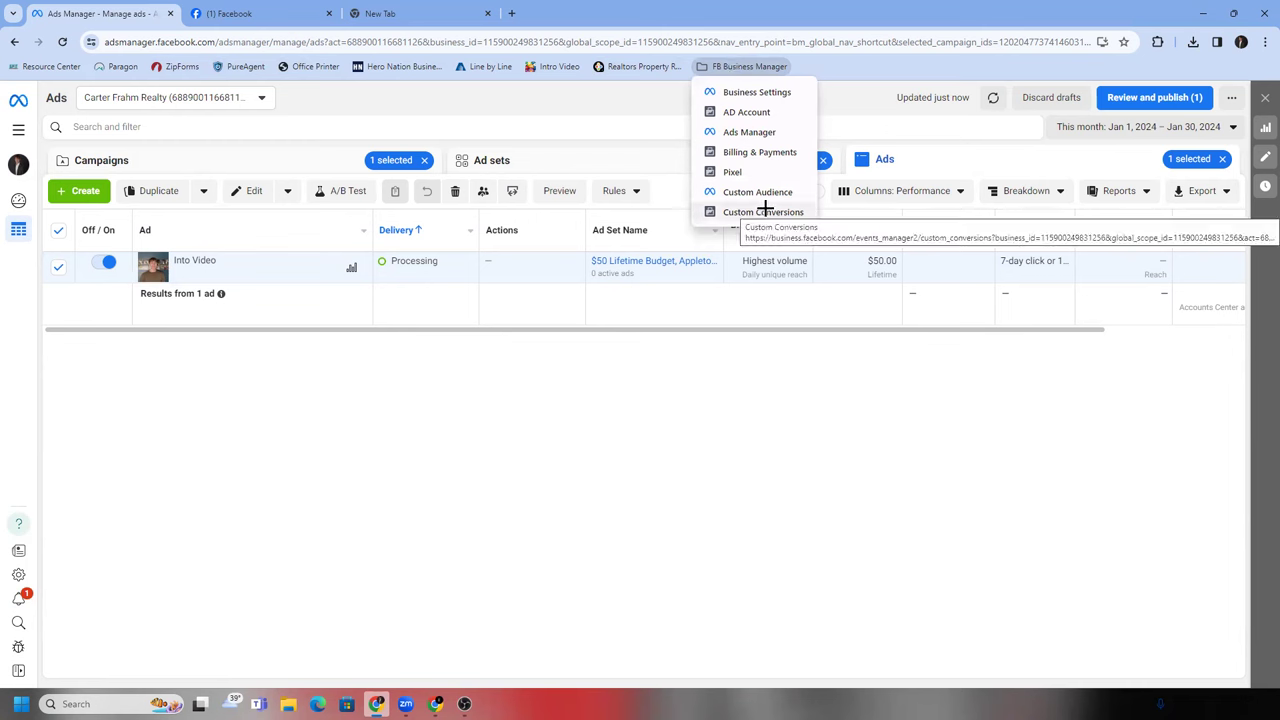
{"action": "left_click", "coordinate": [740, 192]}
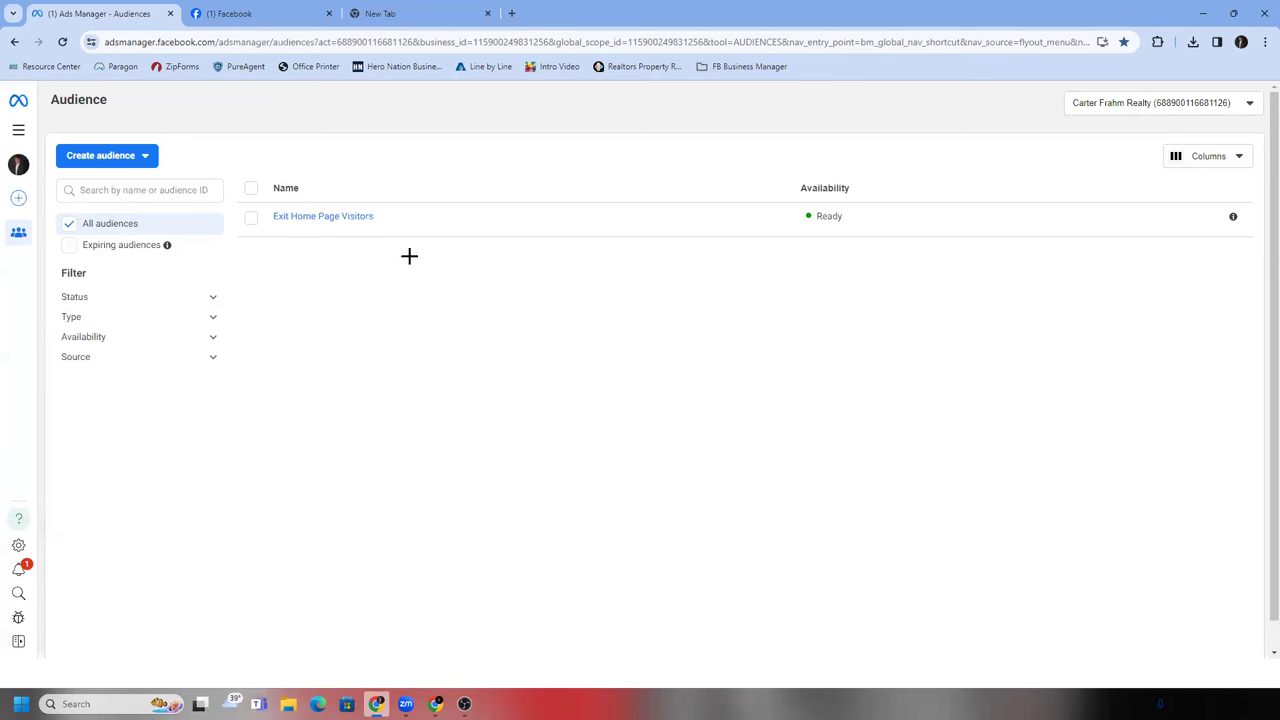
{"action": "left_click", "coordinate": [112, 156]}
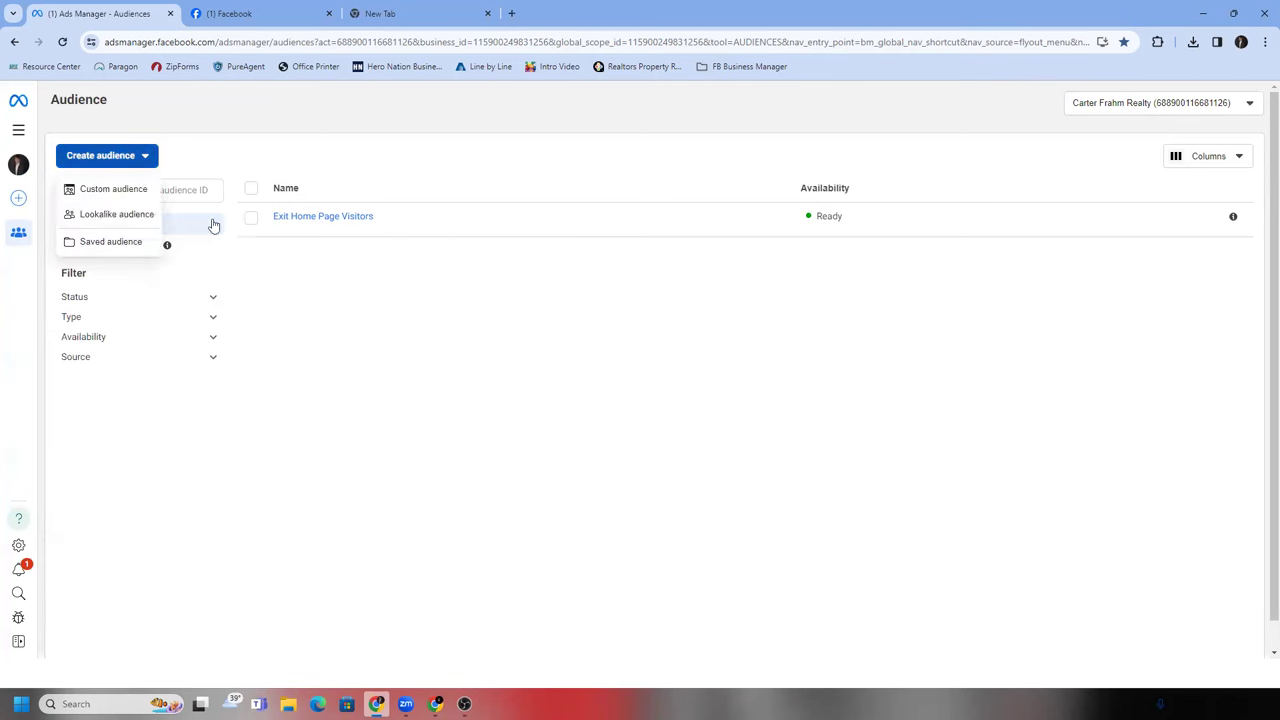
{"action": "left_click", "coordinate": [116, 192]}
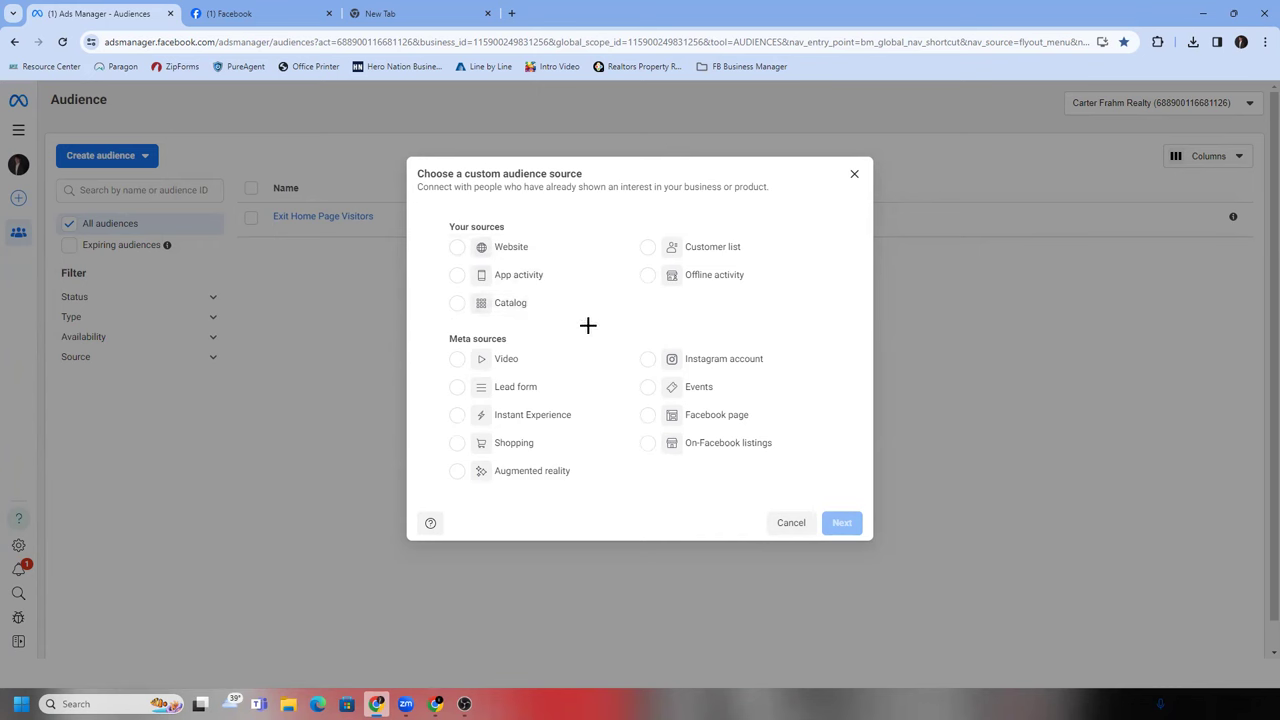
- Choose Video from the Meta sources as the custom audience source and continue
{"action": "left_click_drag", "start_coordinate": [507, 340], "coordinate": [460, 334]}
{"action": "triple_click", "coordinate": [460, 336]}
{"action": "left_click", "coordinate": [466, 322]}
{"action": "double_click", "coordinate": [465, 338]}
{"action": "triple_click", "coordinate": [466, 338]}
{"action": "triple_click", "coordinate": [500, 228]}
{"action": "left_click", "coordinate": [500, 328]}
{"action": "left_click", "coordinate": [457, 247]}
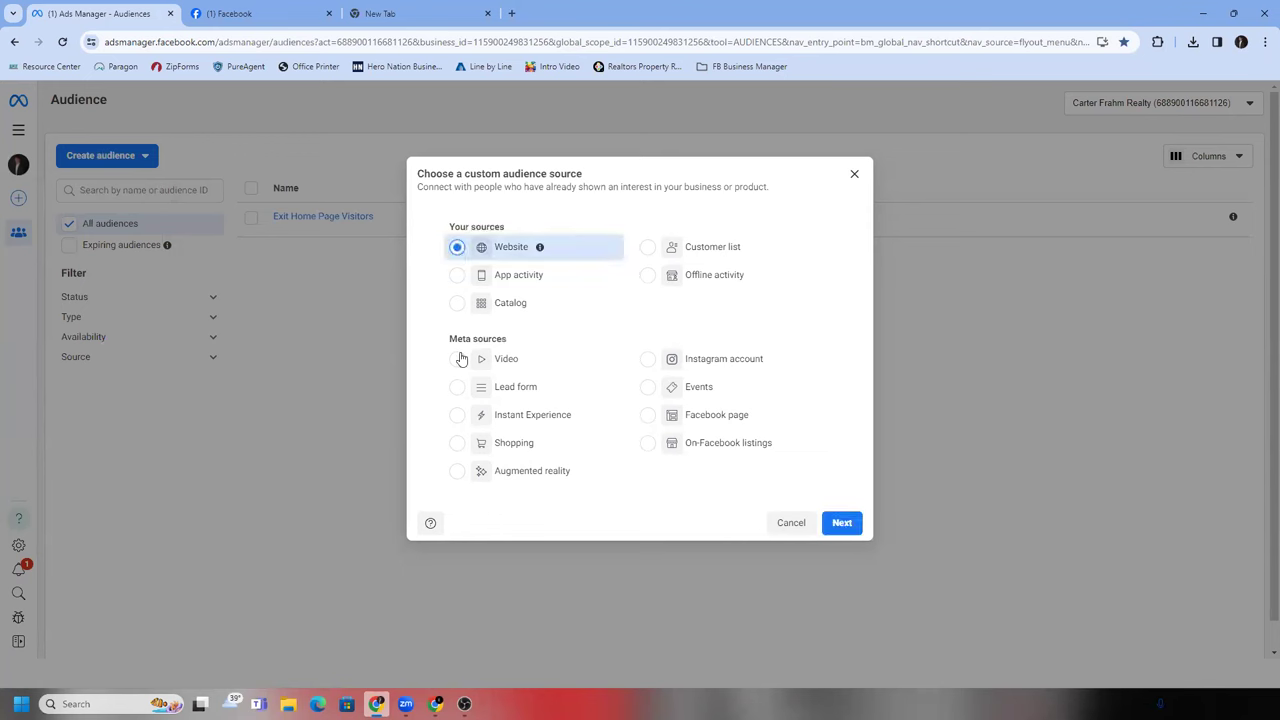
{"action": "left_click", "coordinate": [457, 359]}
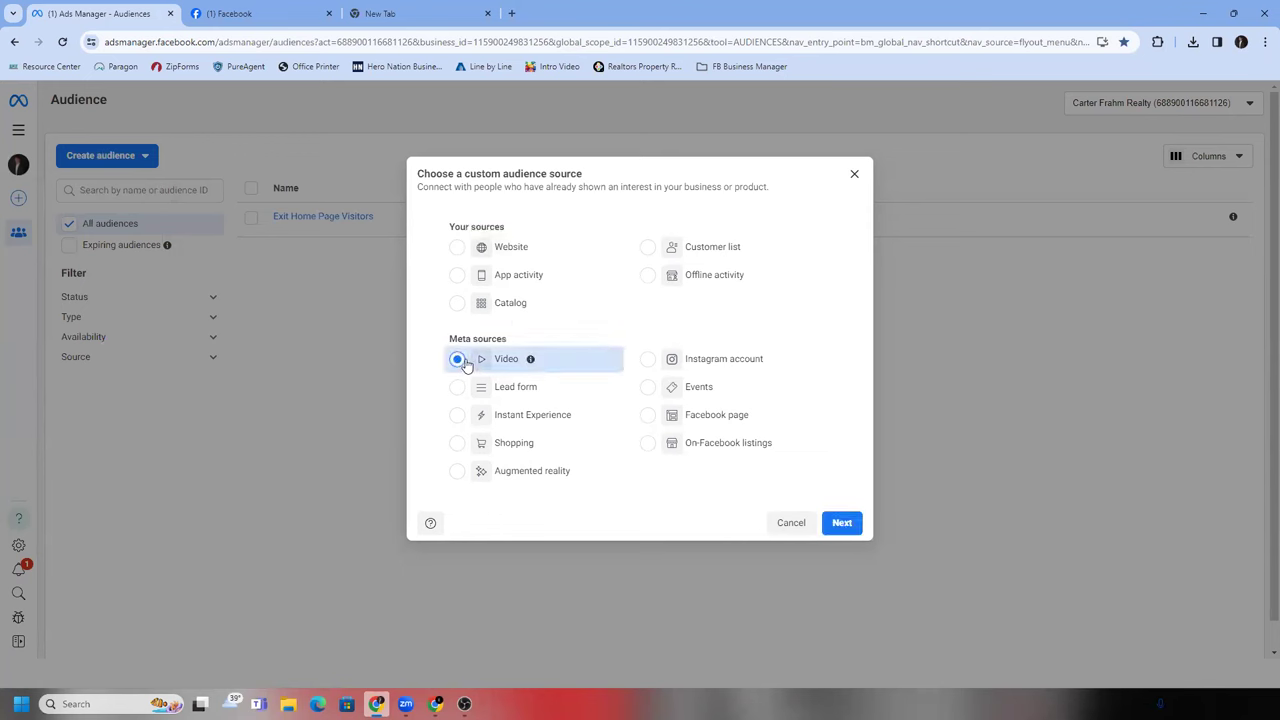
{"action": "left_click", "coordinate": [843, 524]}
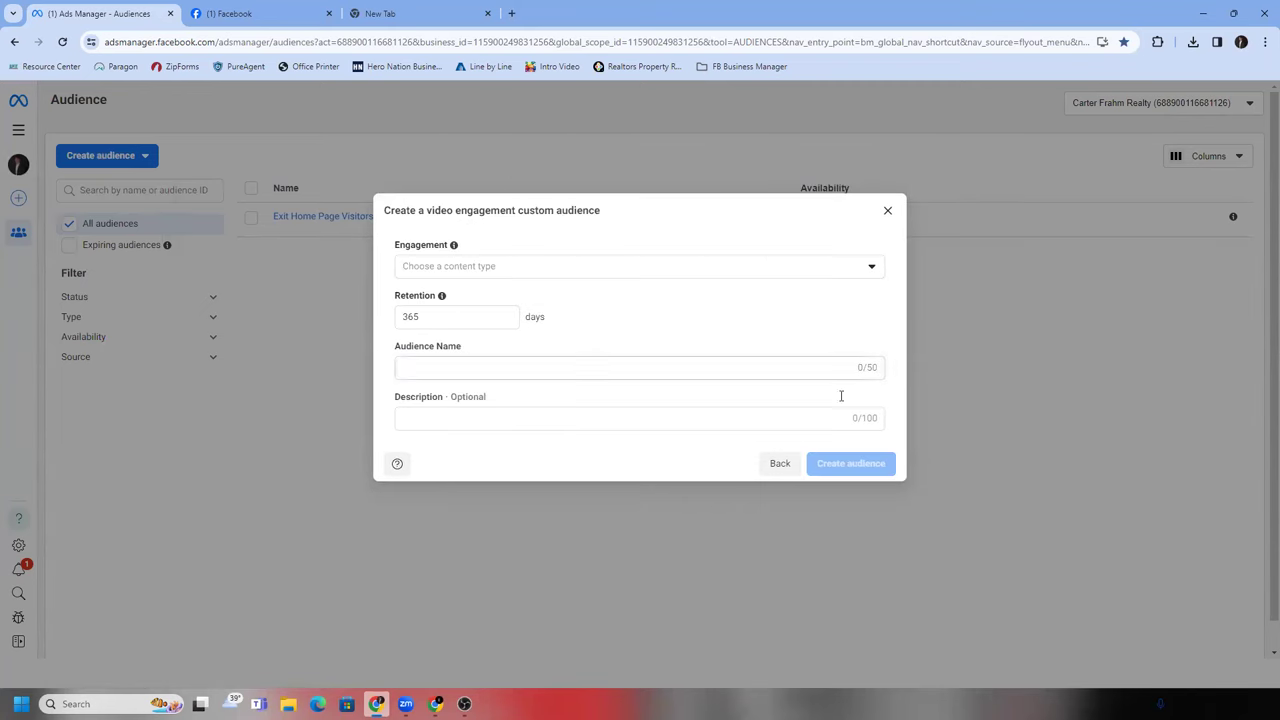
- Set the audience engagement to people who completed or viewed at least 15 seconds of the video (ThruPlay)
{"action": "left_click", "coordinate": [687, 272]}
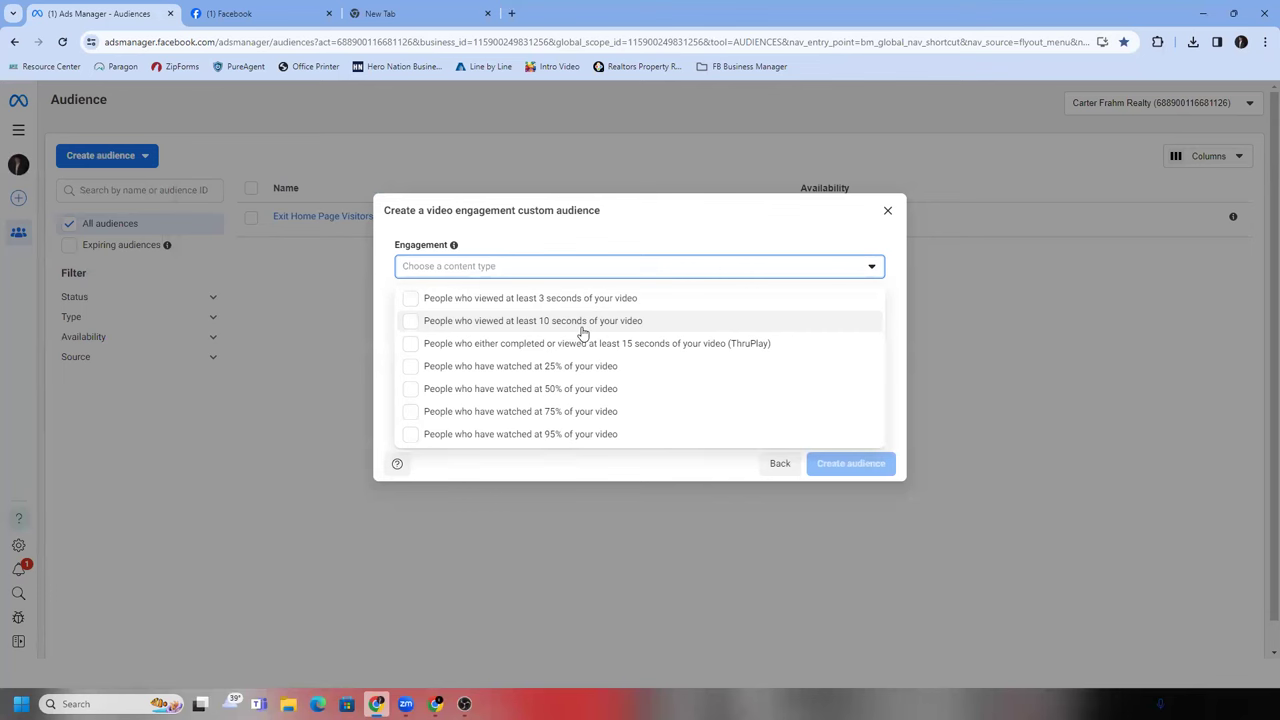
{"action": "left_click", "coordinate": [631, 345]}
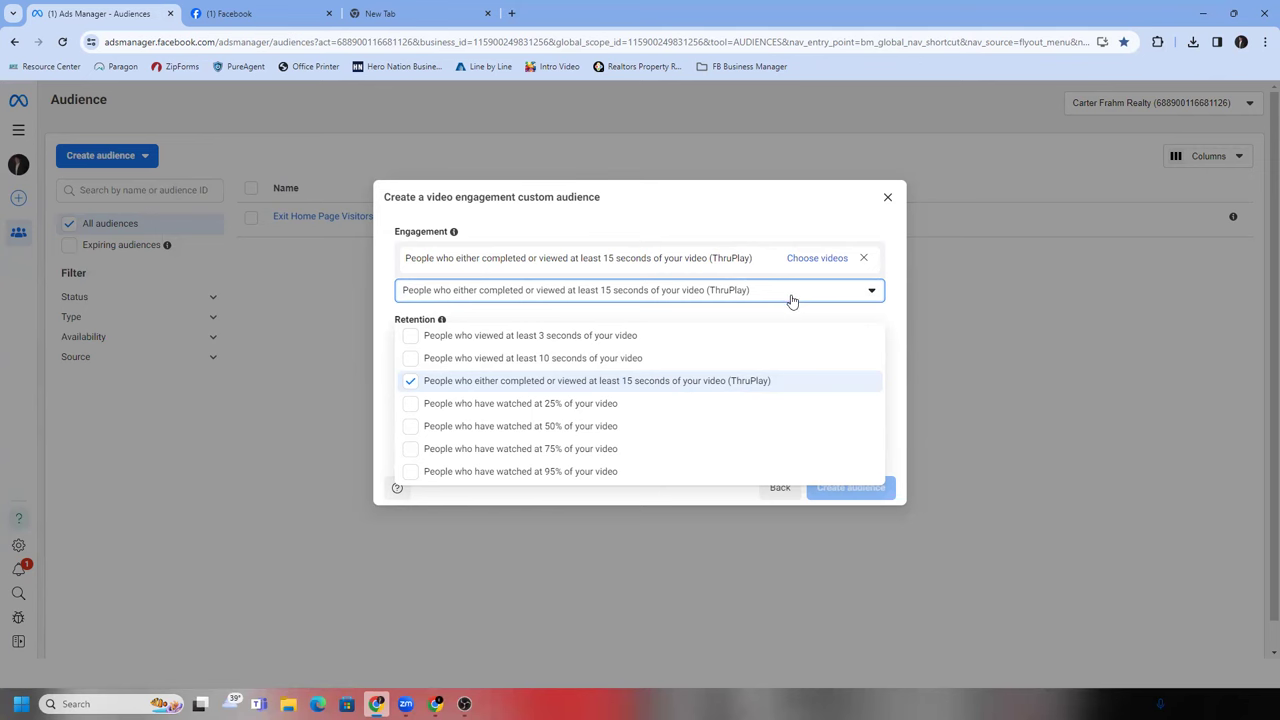
{"action": "left_click", "coordinate": [791, 299]}
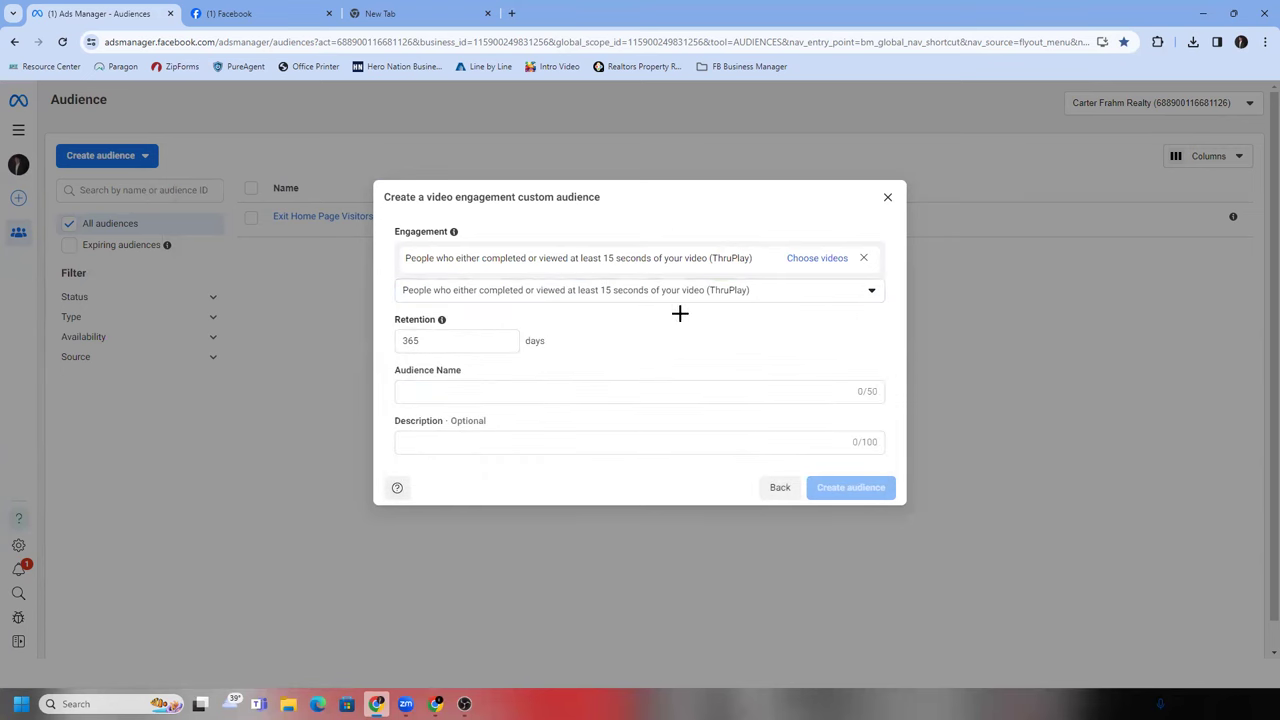
- Choose the "Meet your Fox Valley Real Estate" video from the realtor's EXIT Elite Realty Facebook page for the audience
{"action": "left_click", "coordinate": [805, 261]}
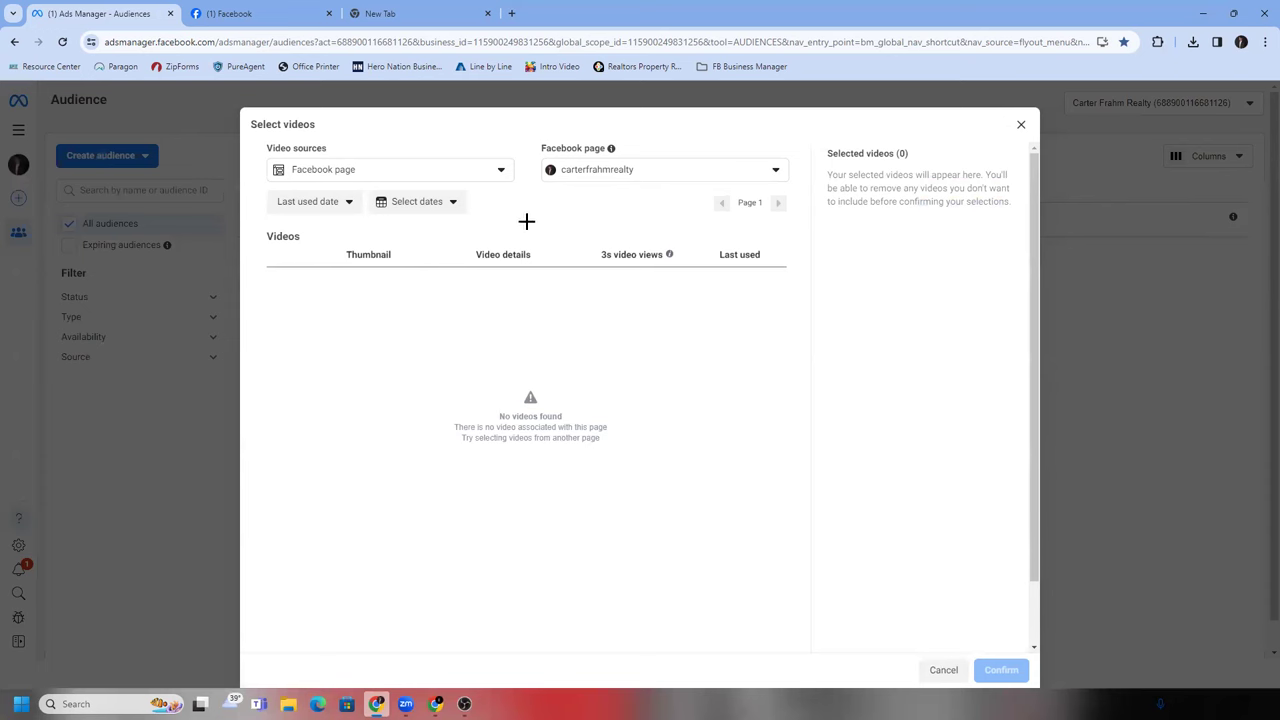
{"action": "left_click", "coordinate": [612, 172]}
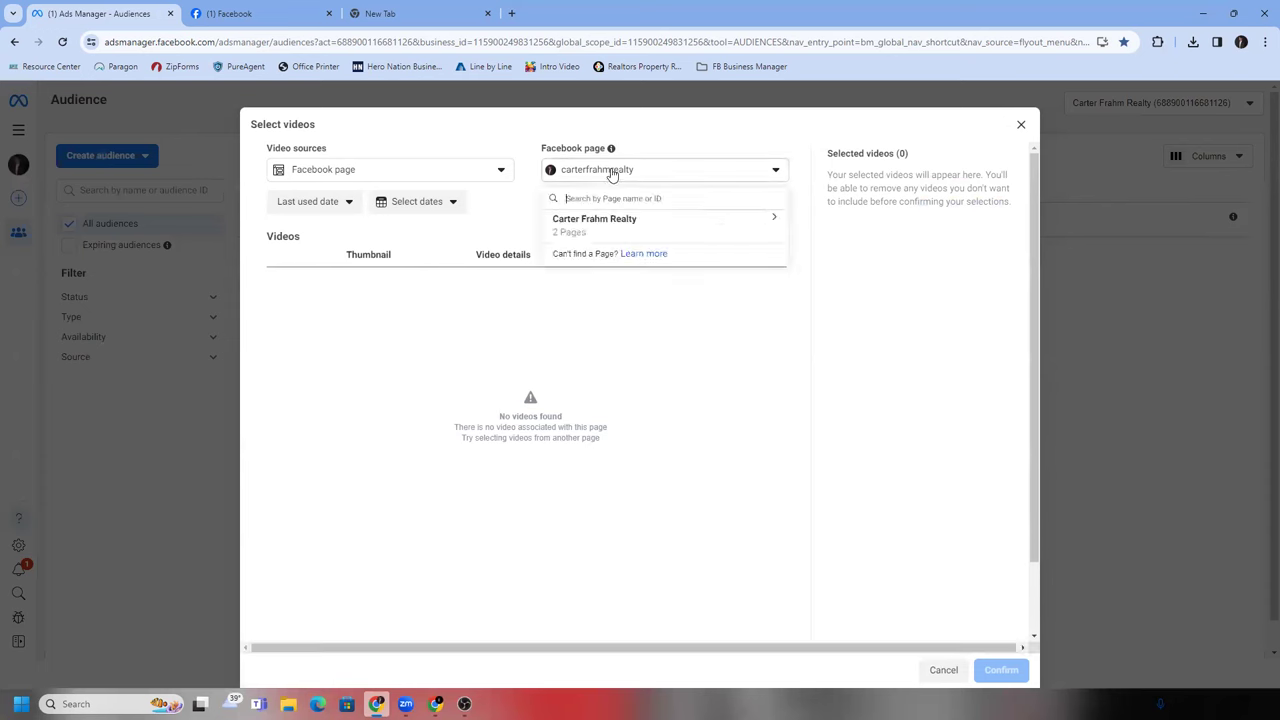
{"action": "left_click", "coordinate": [620, 224]}
{"action": "left_click", "coordinate": [672, 260]}
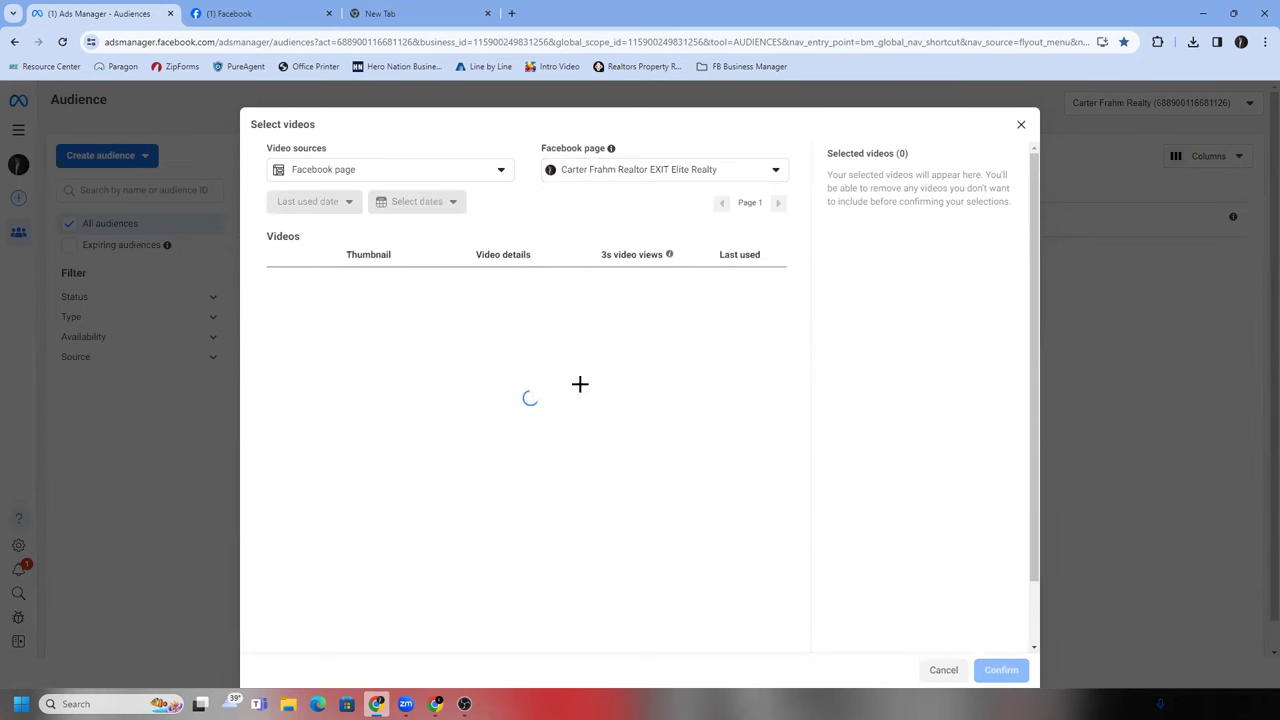
{"action": "left_click", "coordinate": [286, 309]}
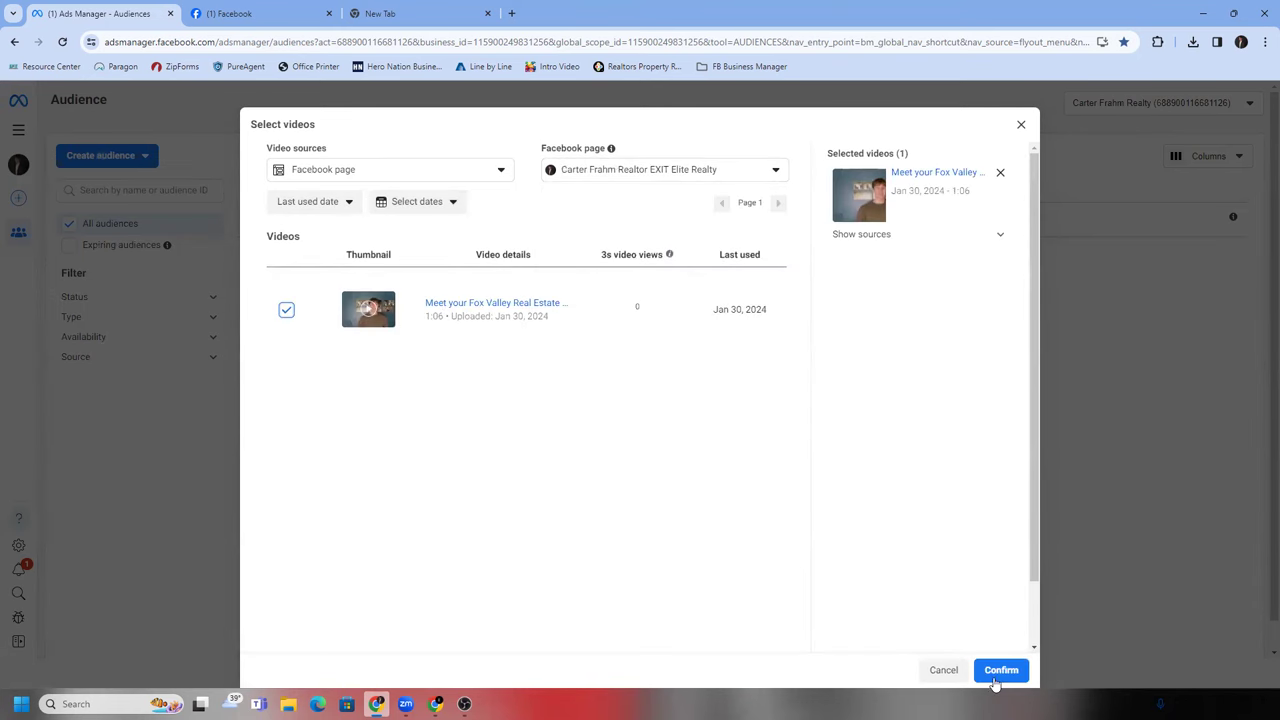
{"action": "left_click", "coordinate": [1001, 673]}
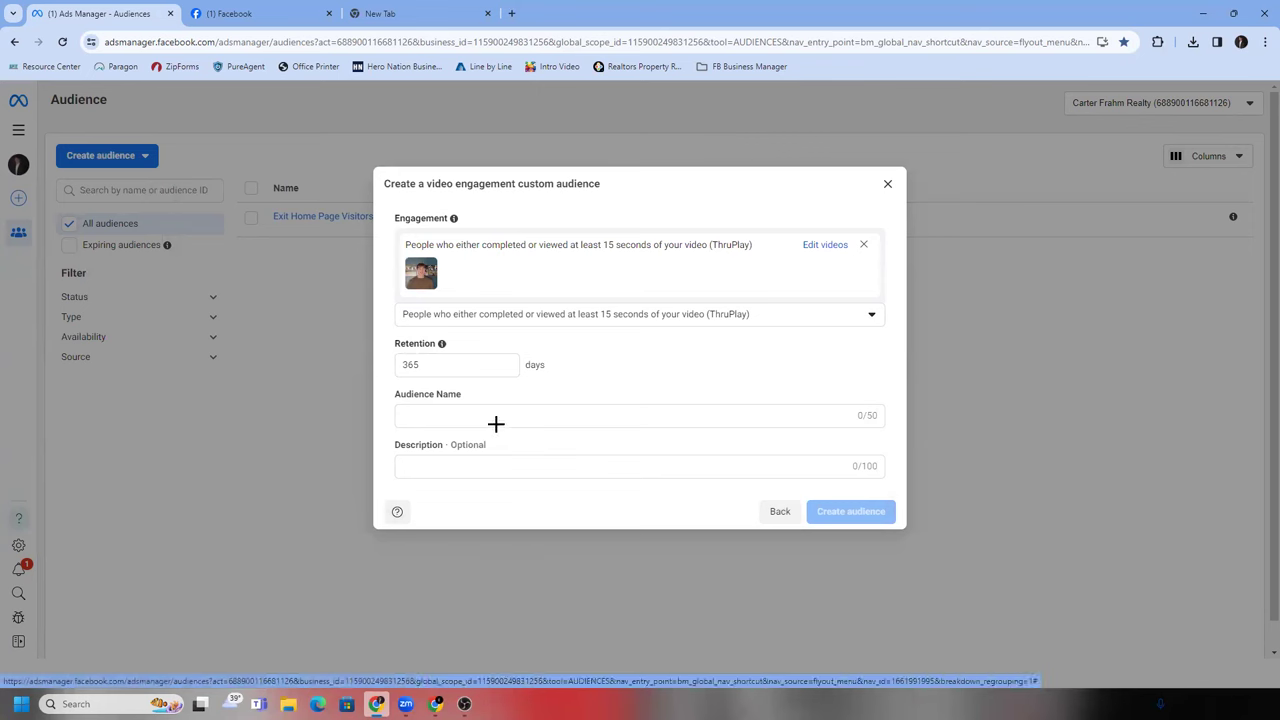
- Name the audience "Into Video (15 secs)", create it, and close the completion dialog
{"action": "left_click", "coordinate": [448, 410]}
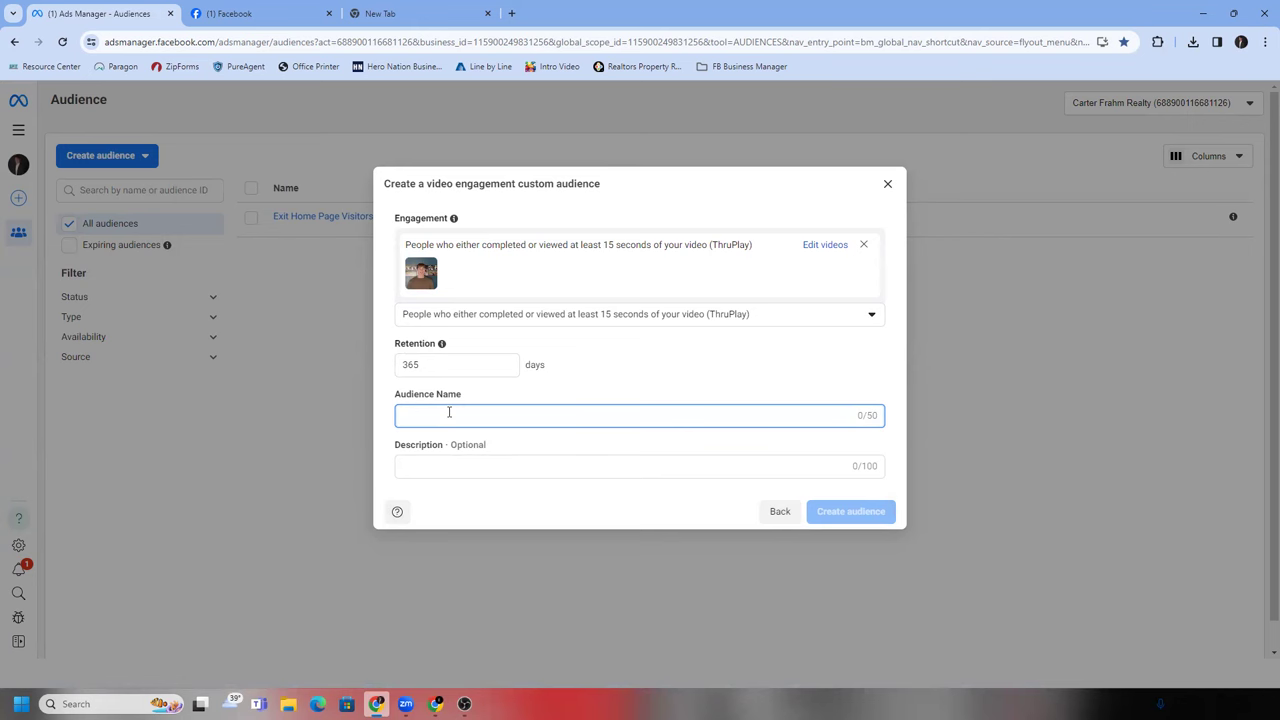
{"action": "type", "text": "Into V"}
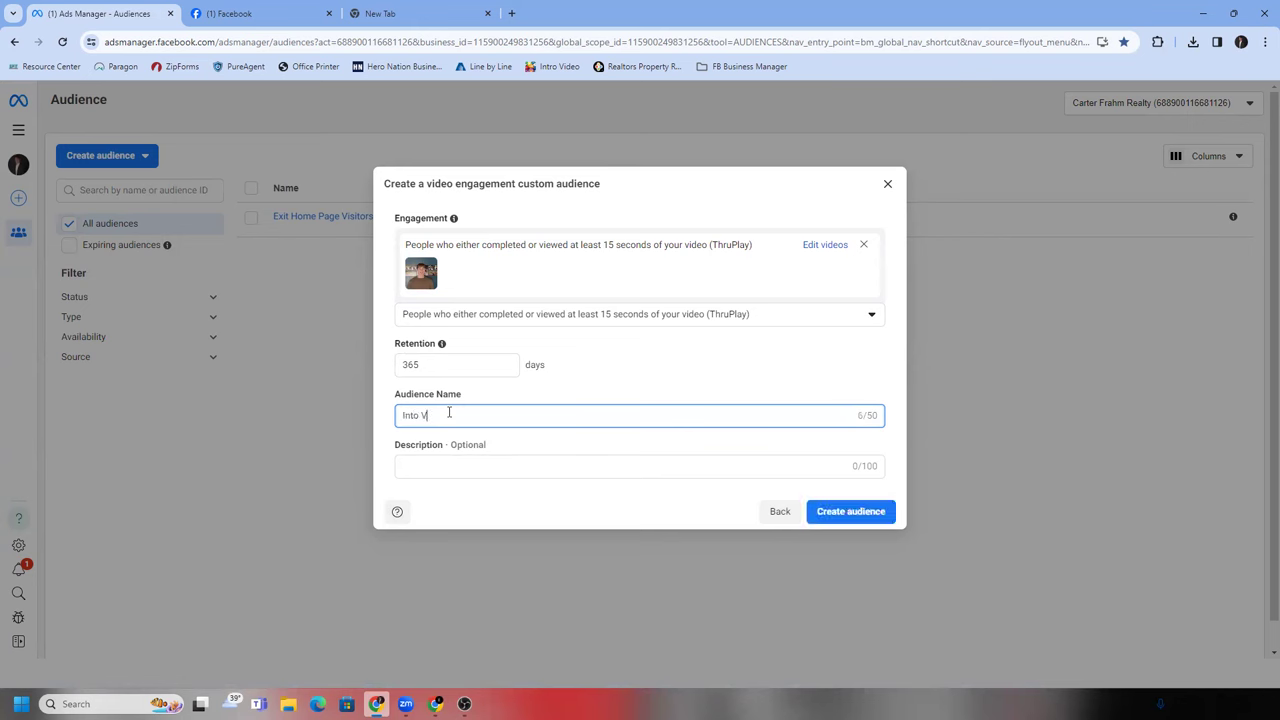
{"action": "type", "text": "ideo "}
{"action": "type", "text": "15 seco"}
{"action": "key", "text": "BackSpace"}
{"action": "type", "text": "s"}
{"action": "left_click", "coordinate": [867, 512]}
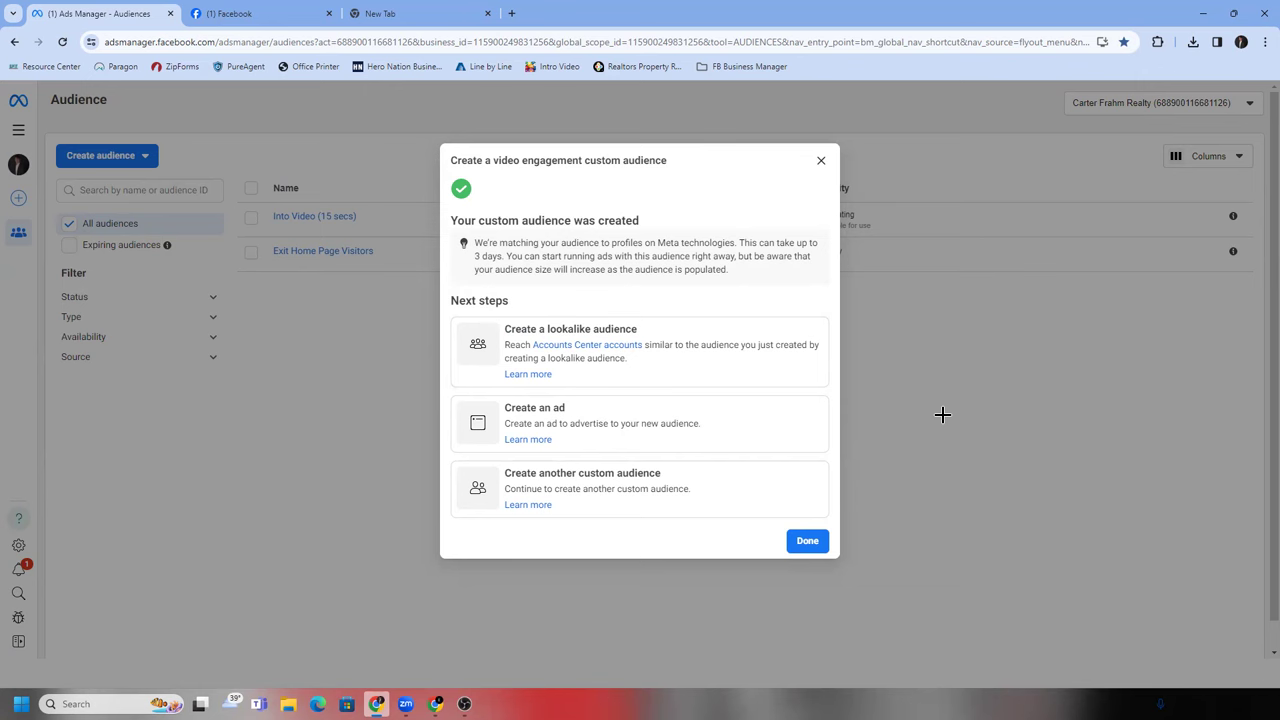
{"action": "left_click", "coordinate": [798, 540]}
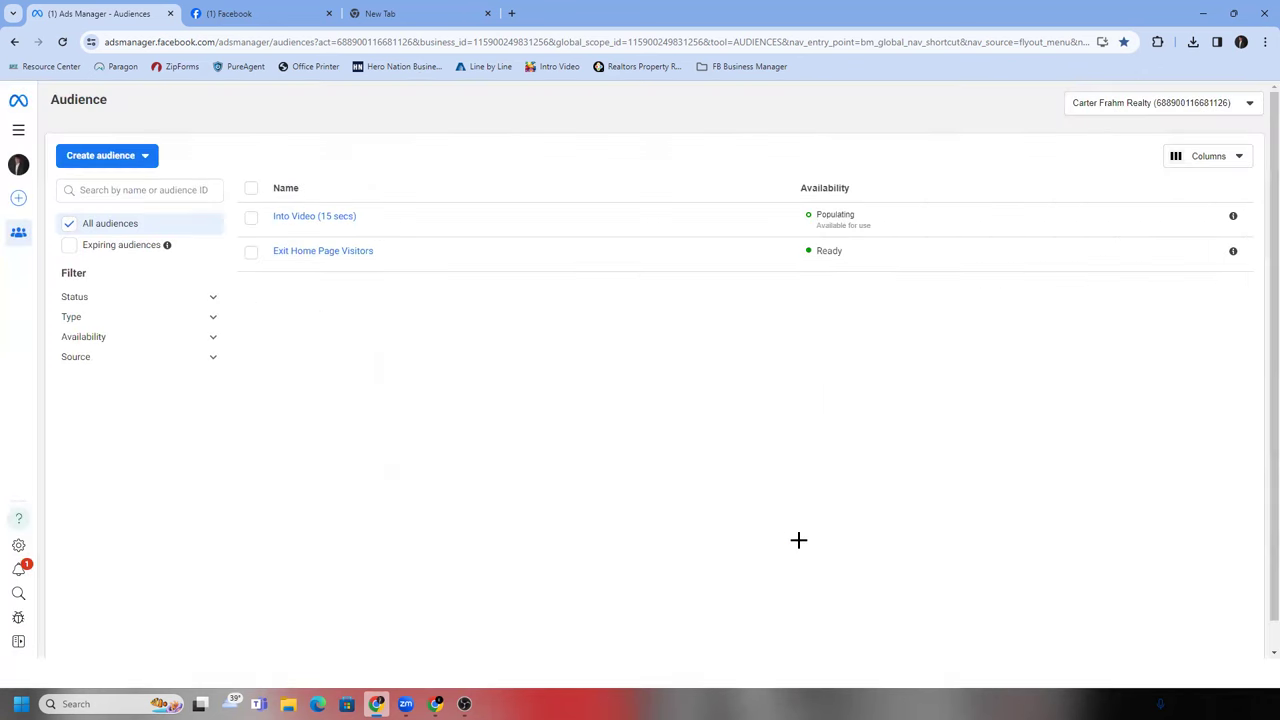